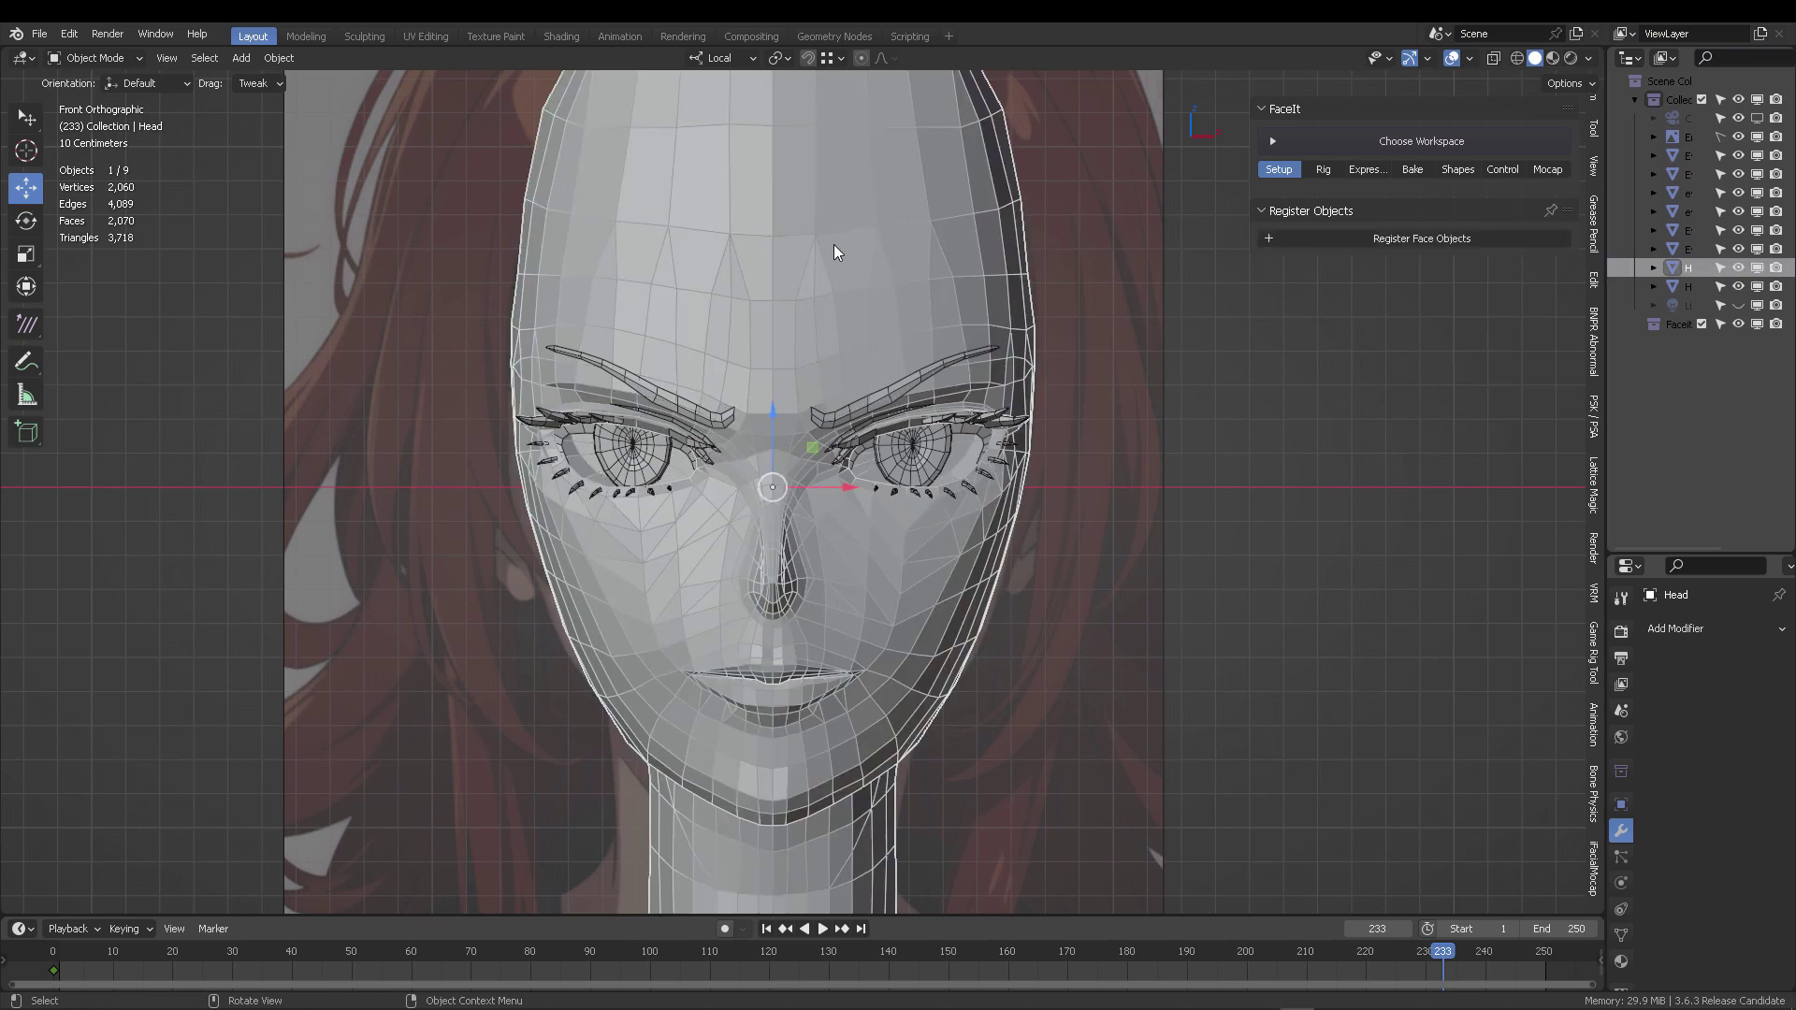
Register the Head mesh with FaceIt and assign it to the Face Main vertex group.
{"action": "left_click", "coordinate": [1398, 235]}
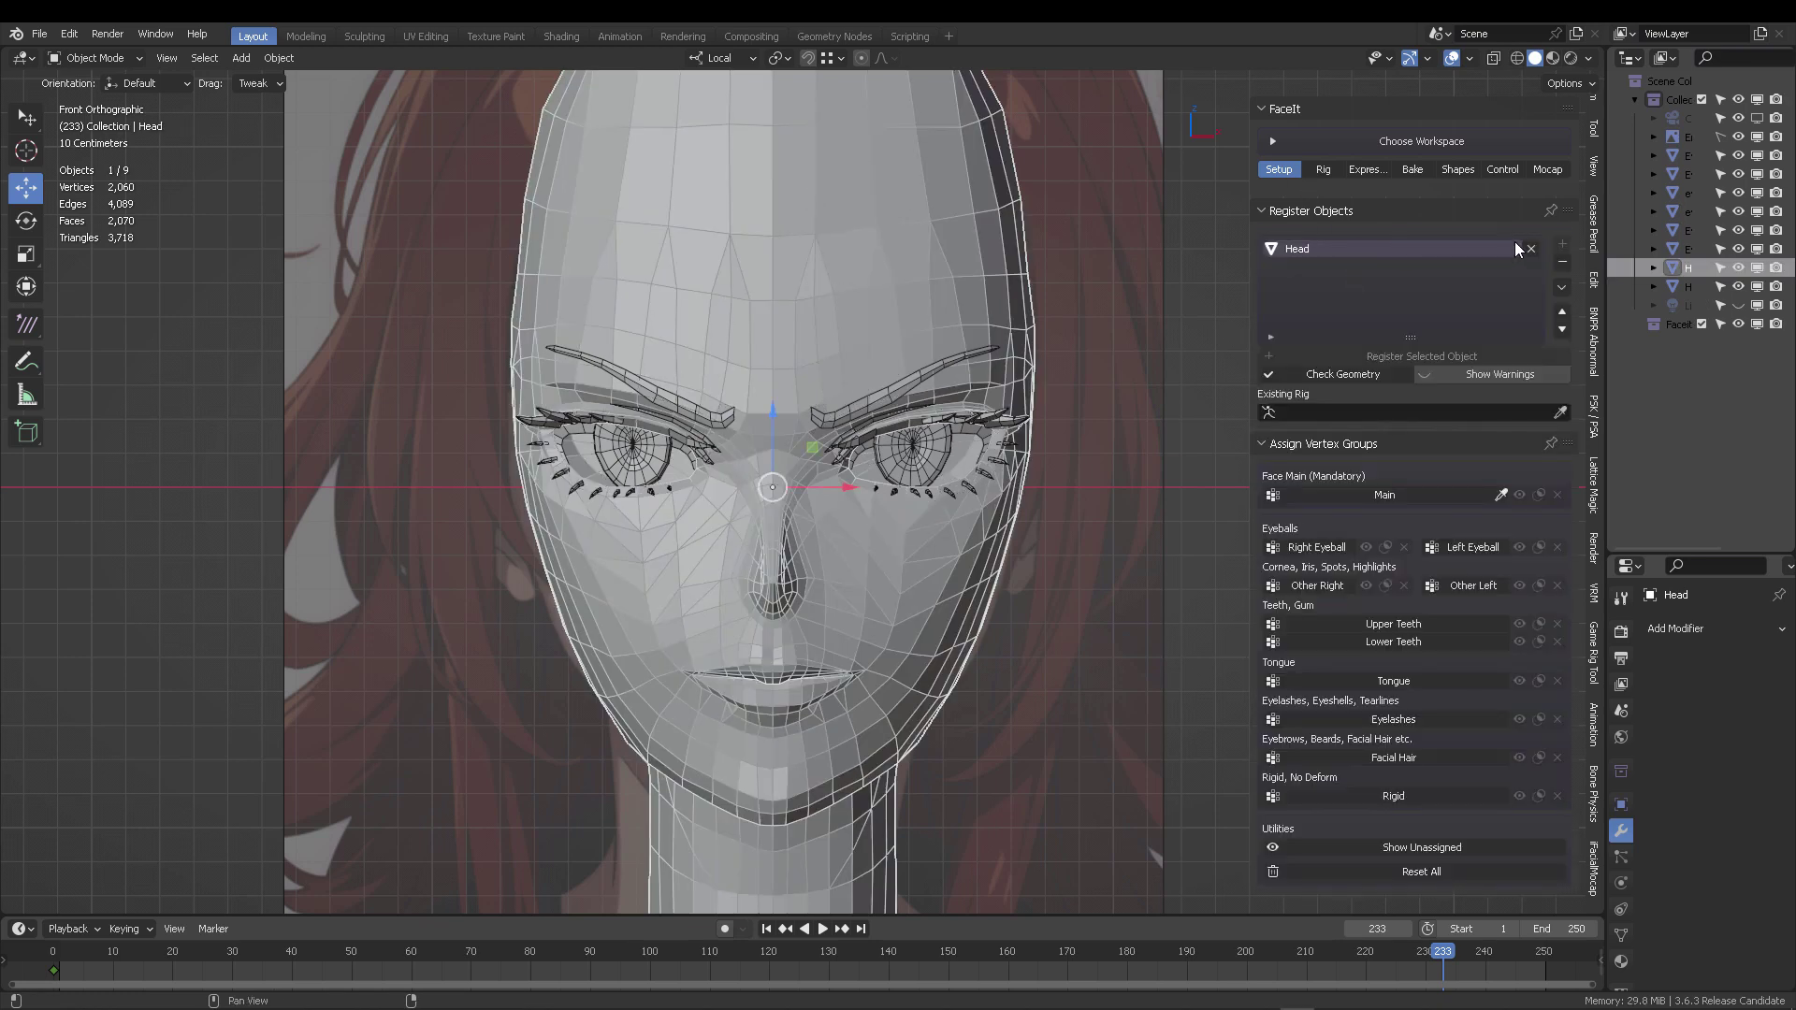
{"action": "left_click", "coordinate": [1309, 447]}
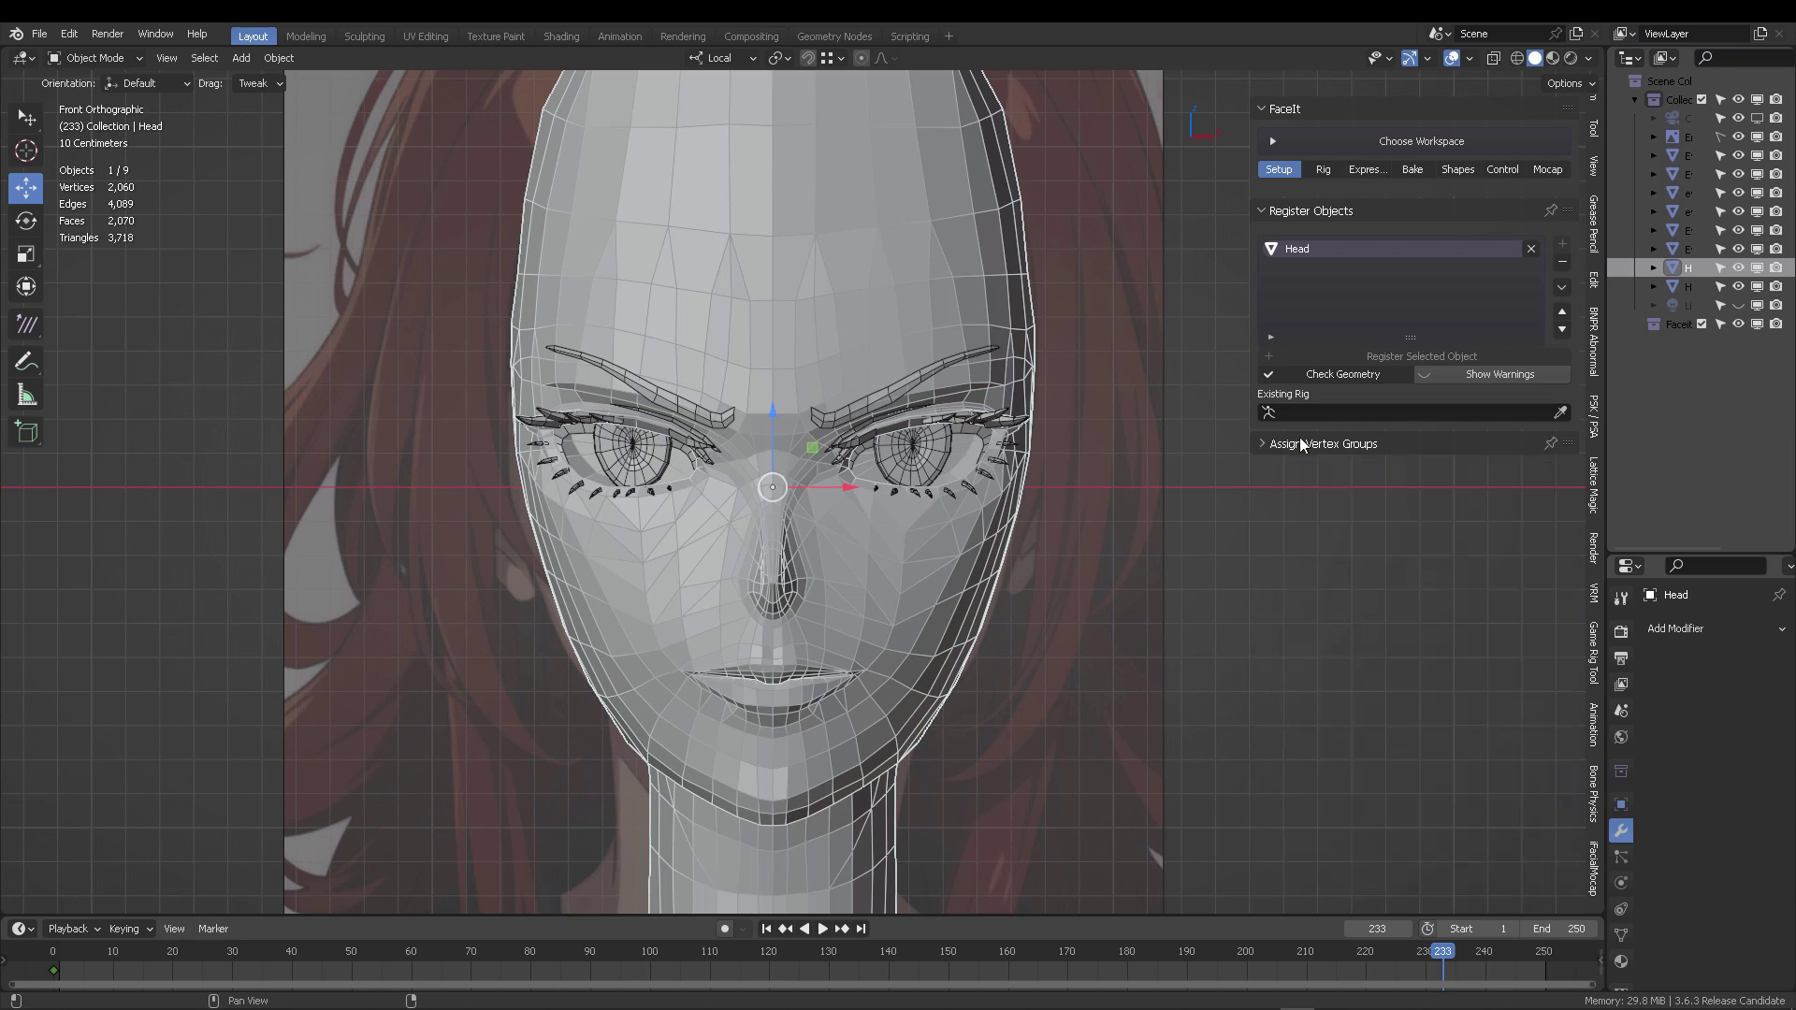
{"action": "left_click", "coordinate": [1304, 445]}
{"action": "left_click", "coordinate": [1385, 497]}
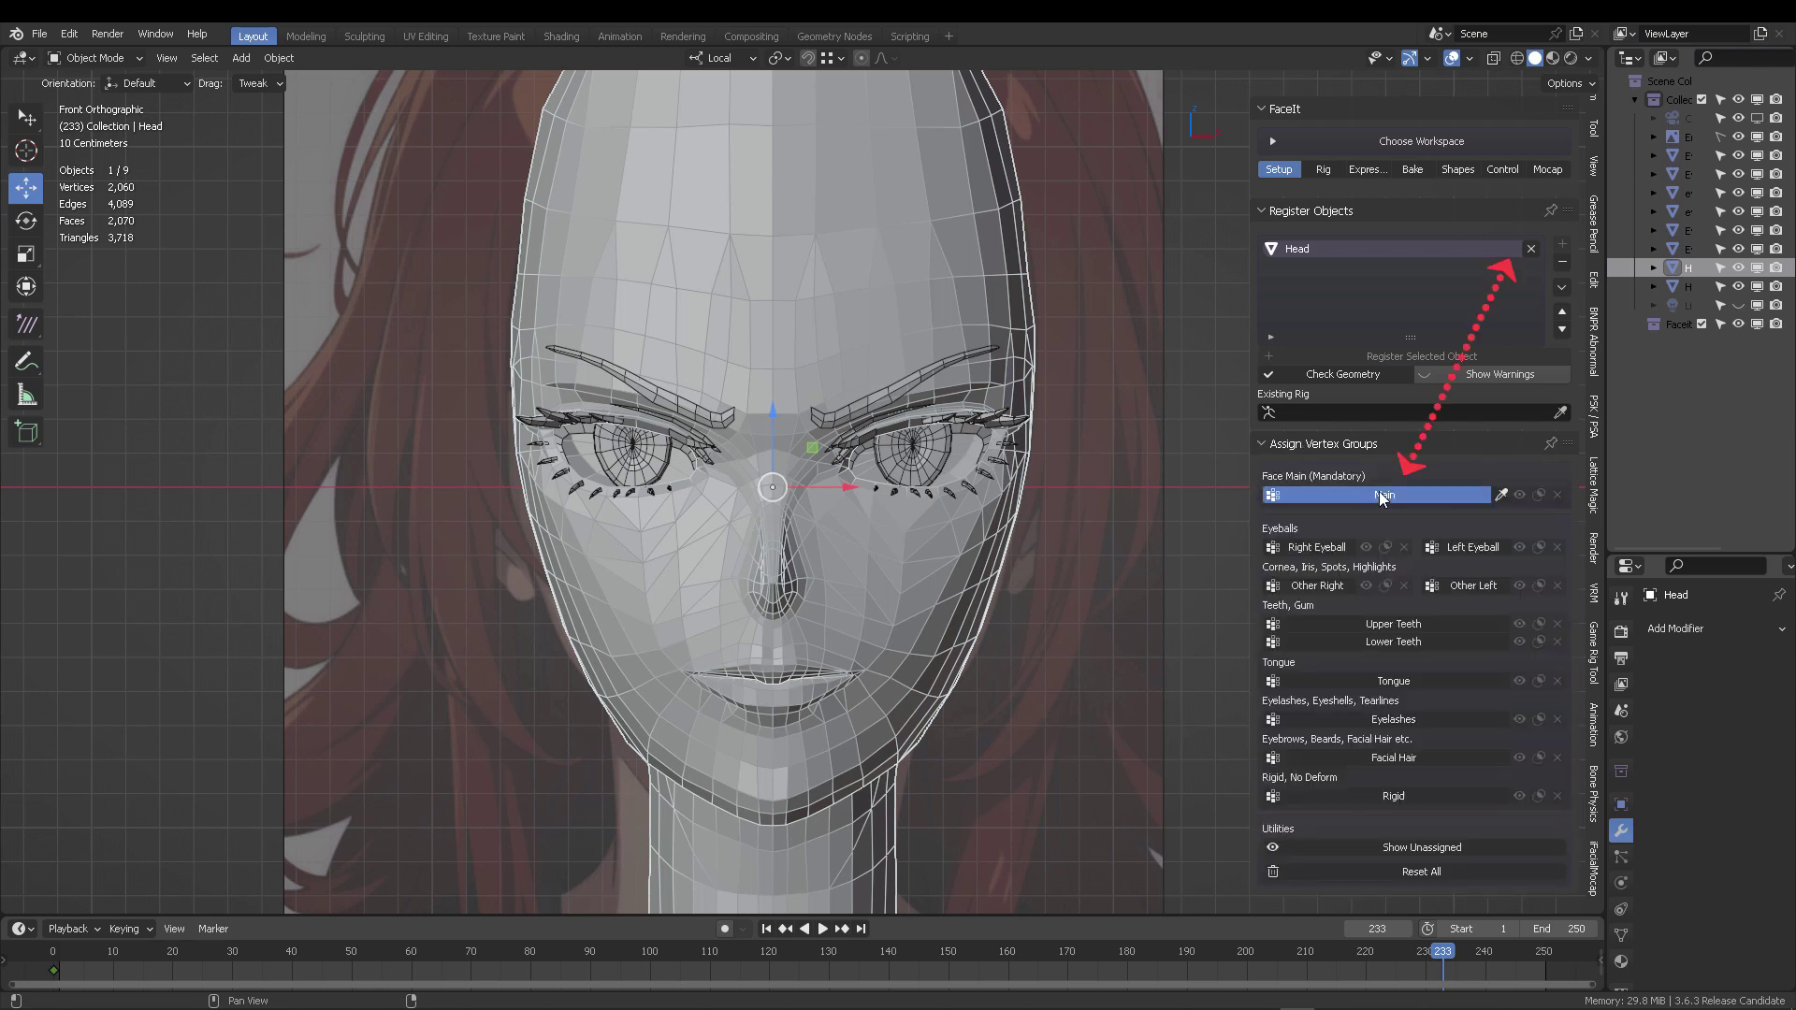
Register Eye L and Eye R with FaceIt as the Left and Right Eyeball.
{"action": "left_click", "coordinate": [928, 466]}
{"action": "left_click", "coordinate": [1562, 245]}
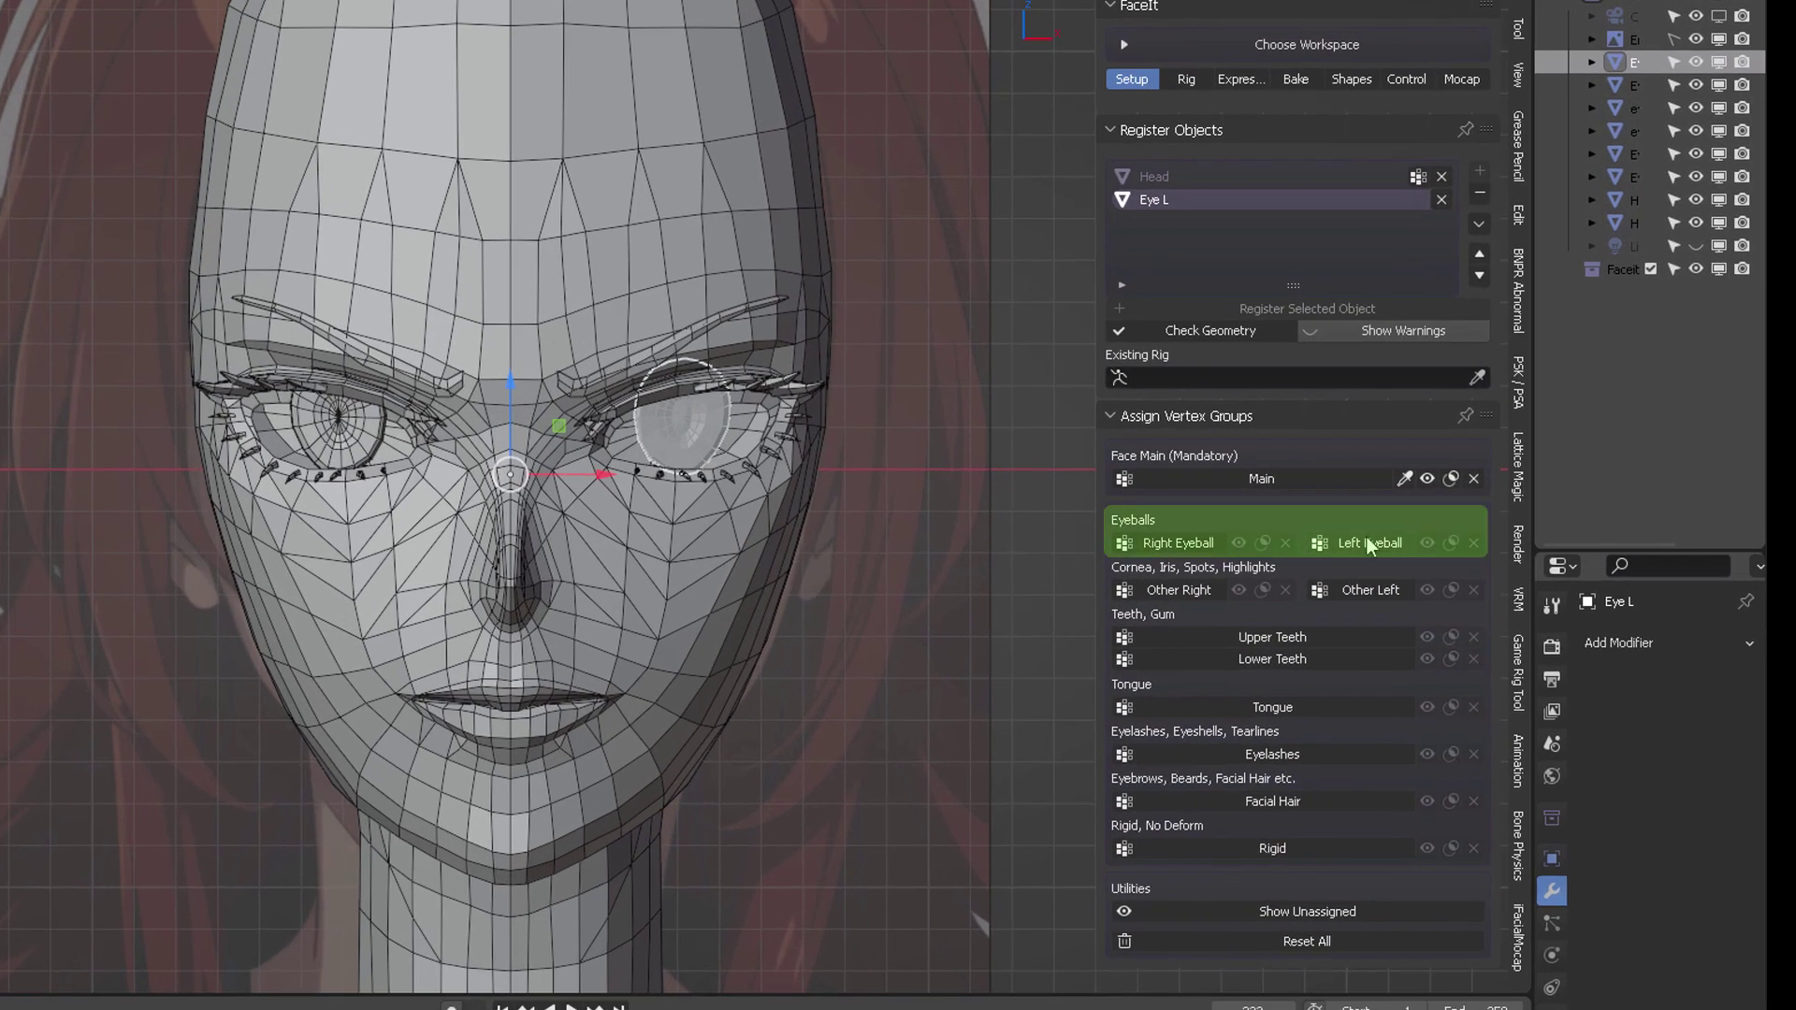
{"action": "left_click", "coordinate": [1369, 543]}
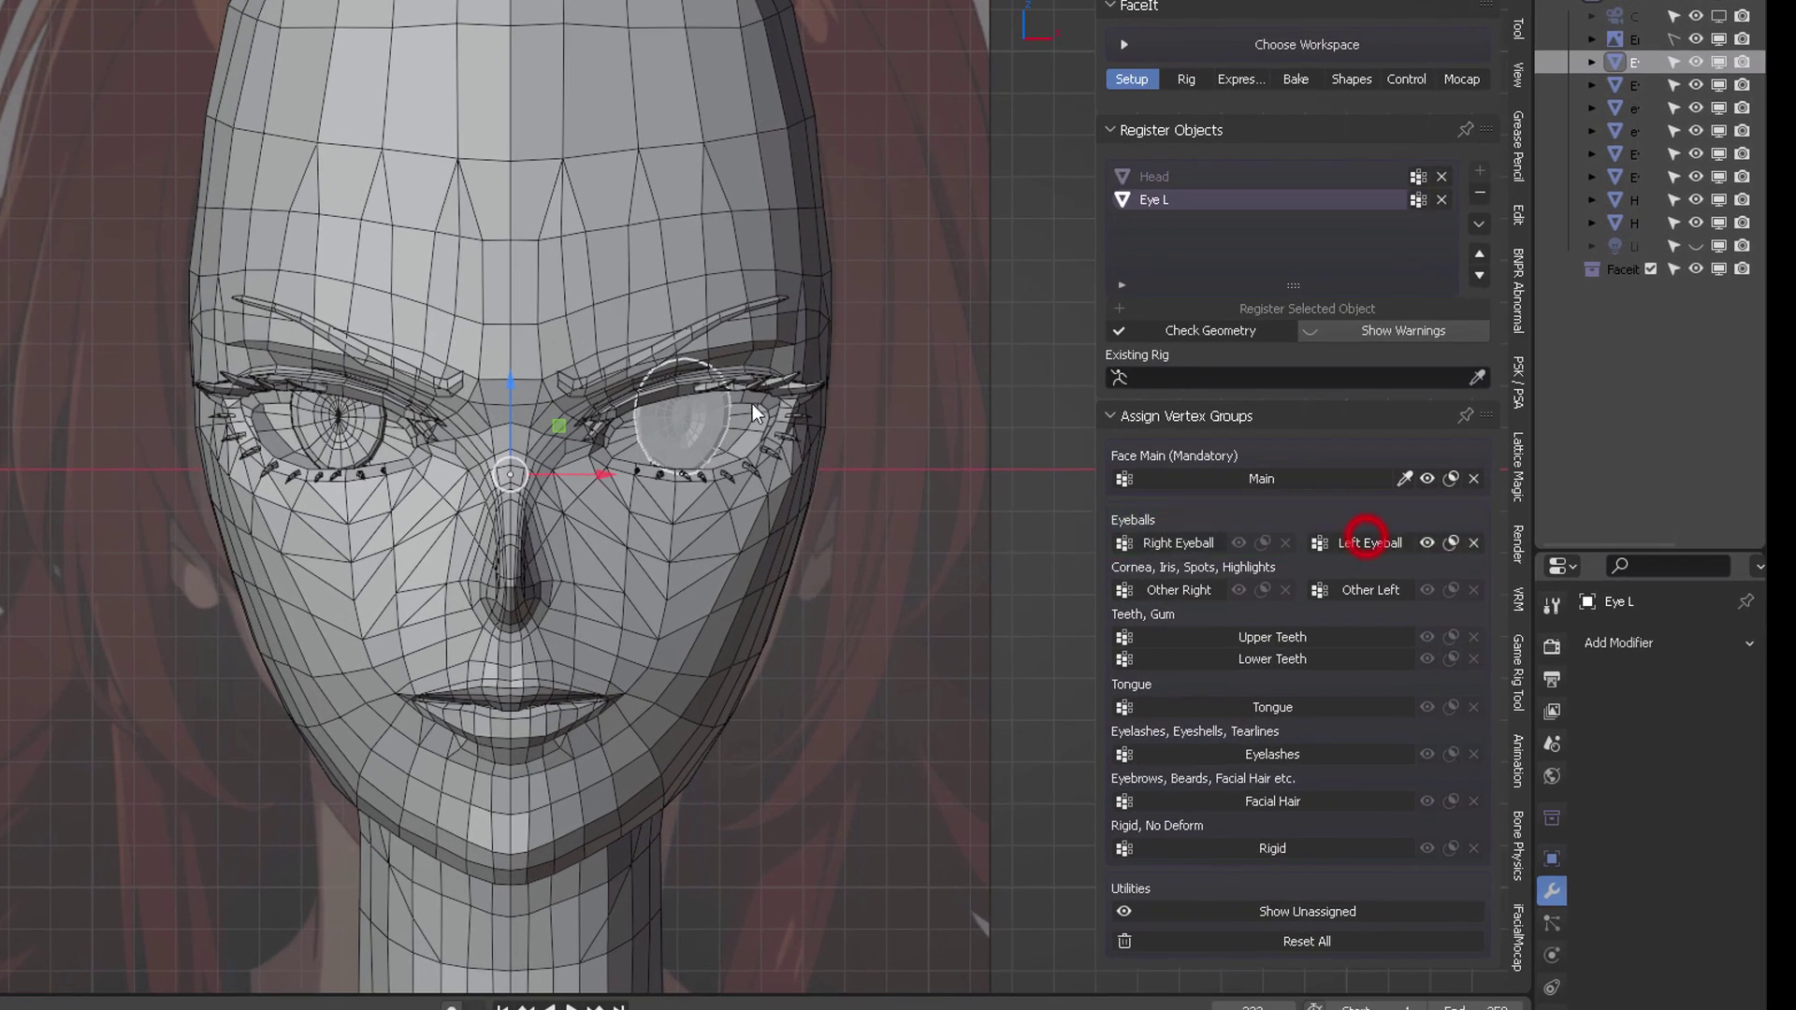
{"action": "left_click", "coordinate": [348, 425]}
{"action": "left_click", "coordinate": [1479, 170]}
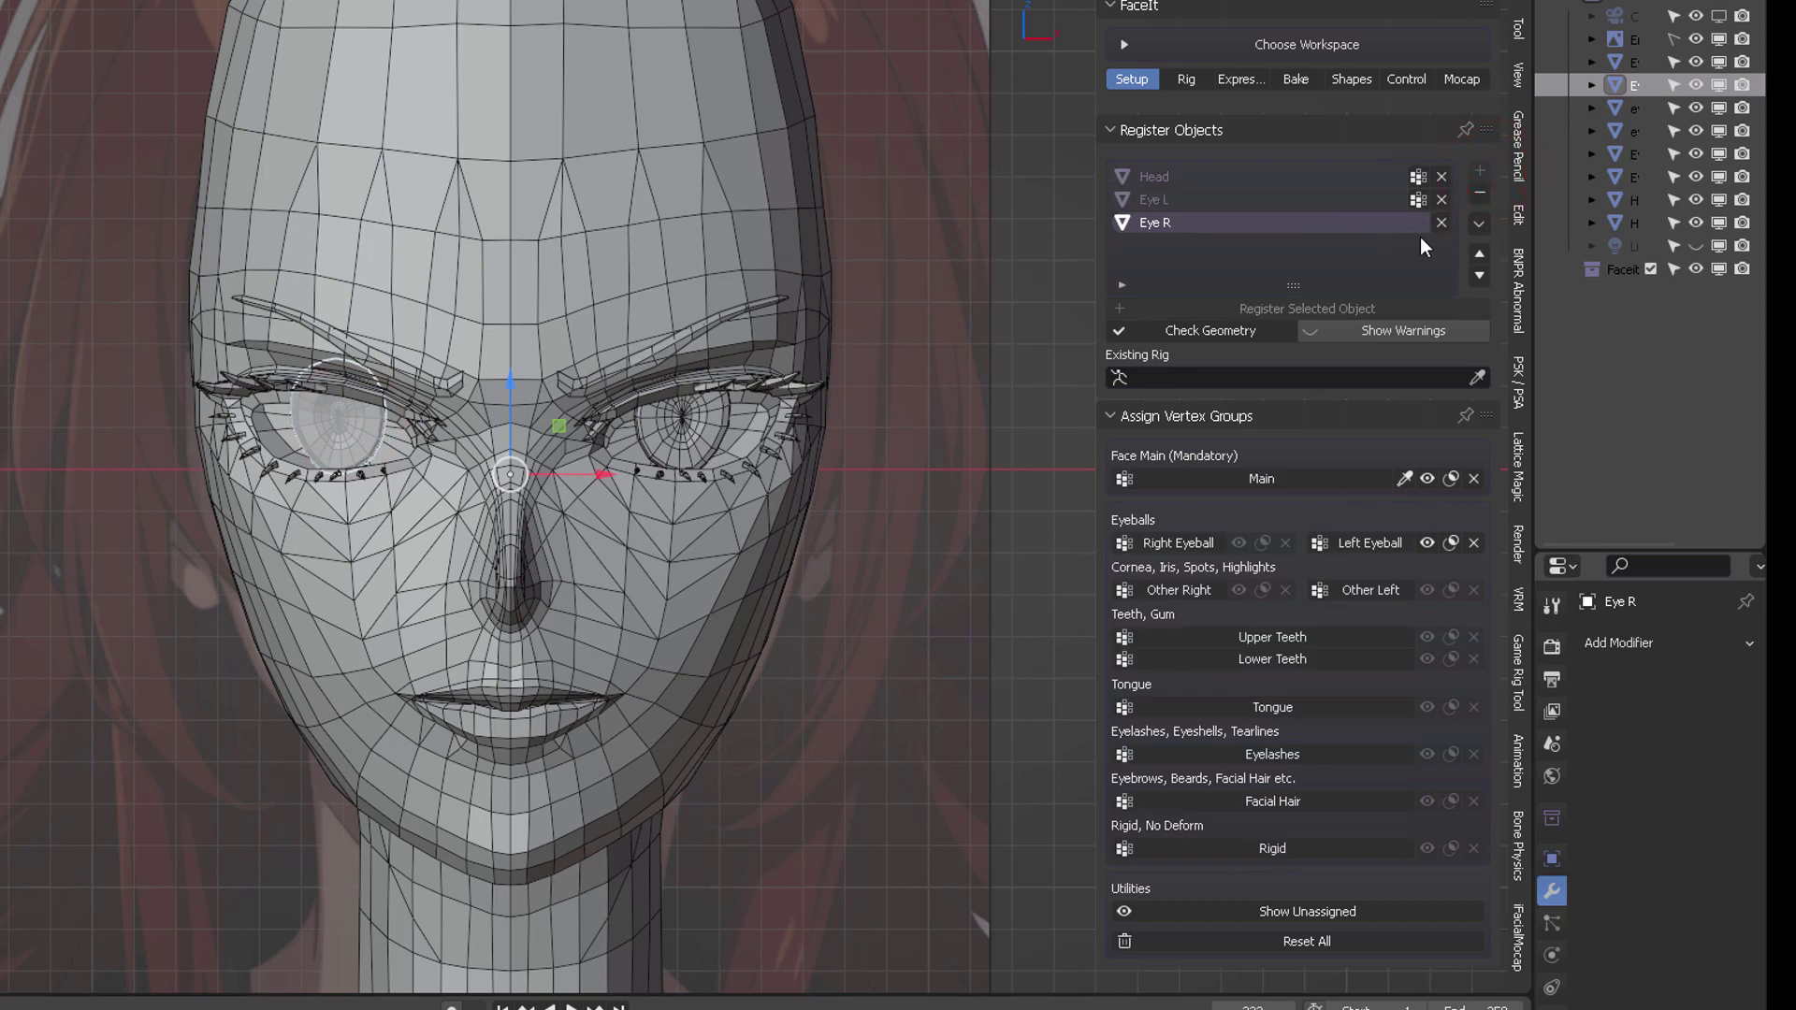
{"action": "left_click", "coordinate": [1183, 543]}
Register eye shadow L and eye shadow R with FaceIt as Other Left/Right parts.
{"action": "left_click", "coordinate": [743, 413]}
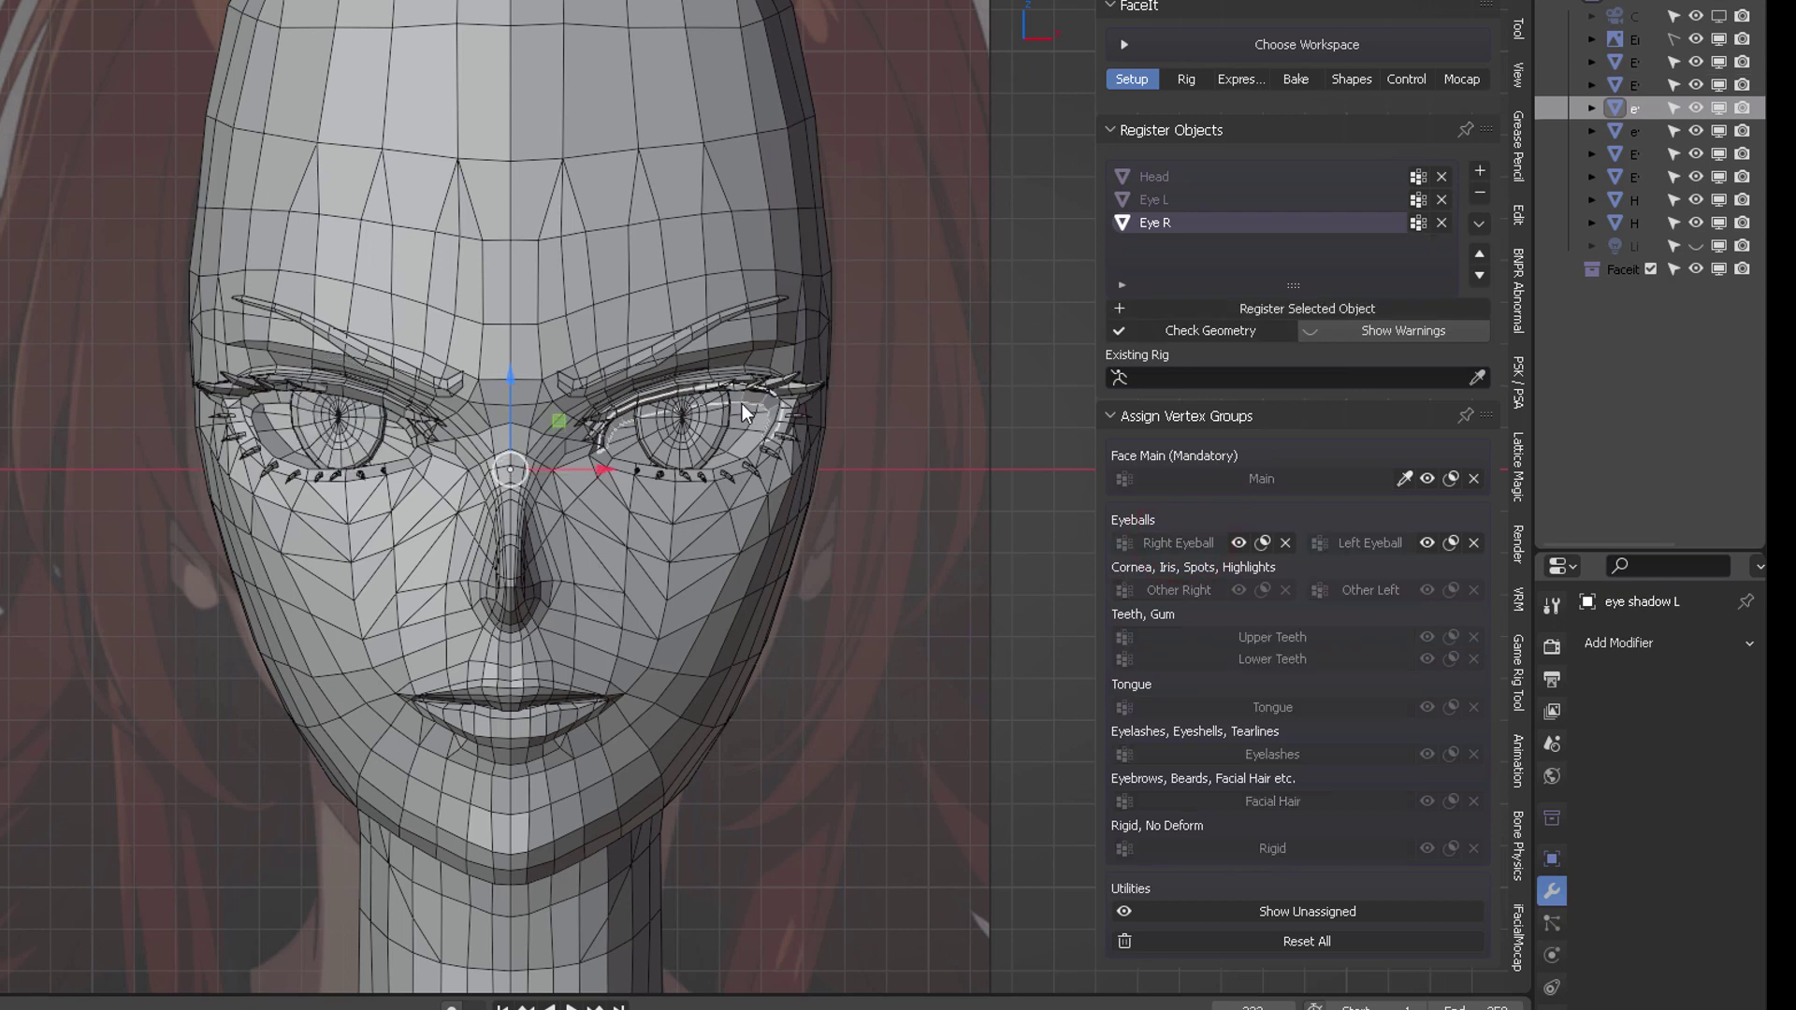
{"action": "left_click", "coordinate": [1479, 173]}
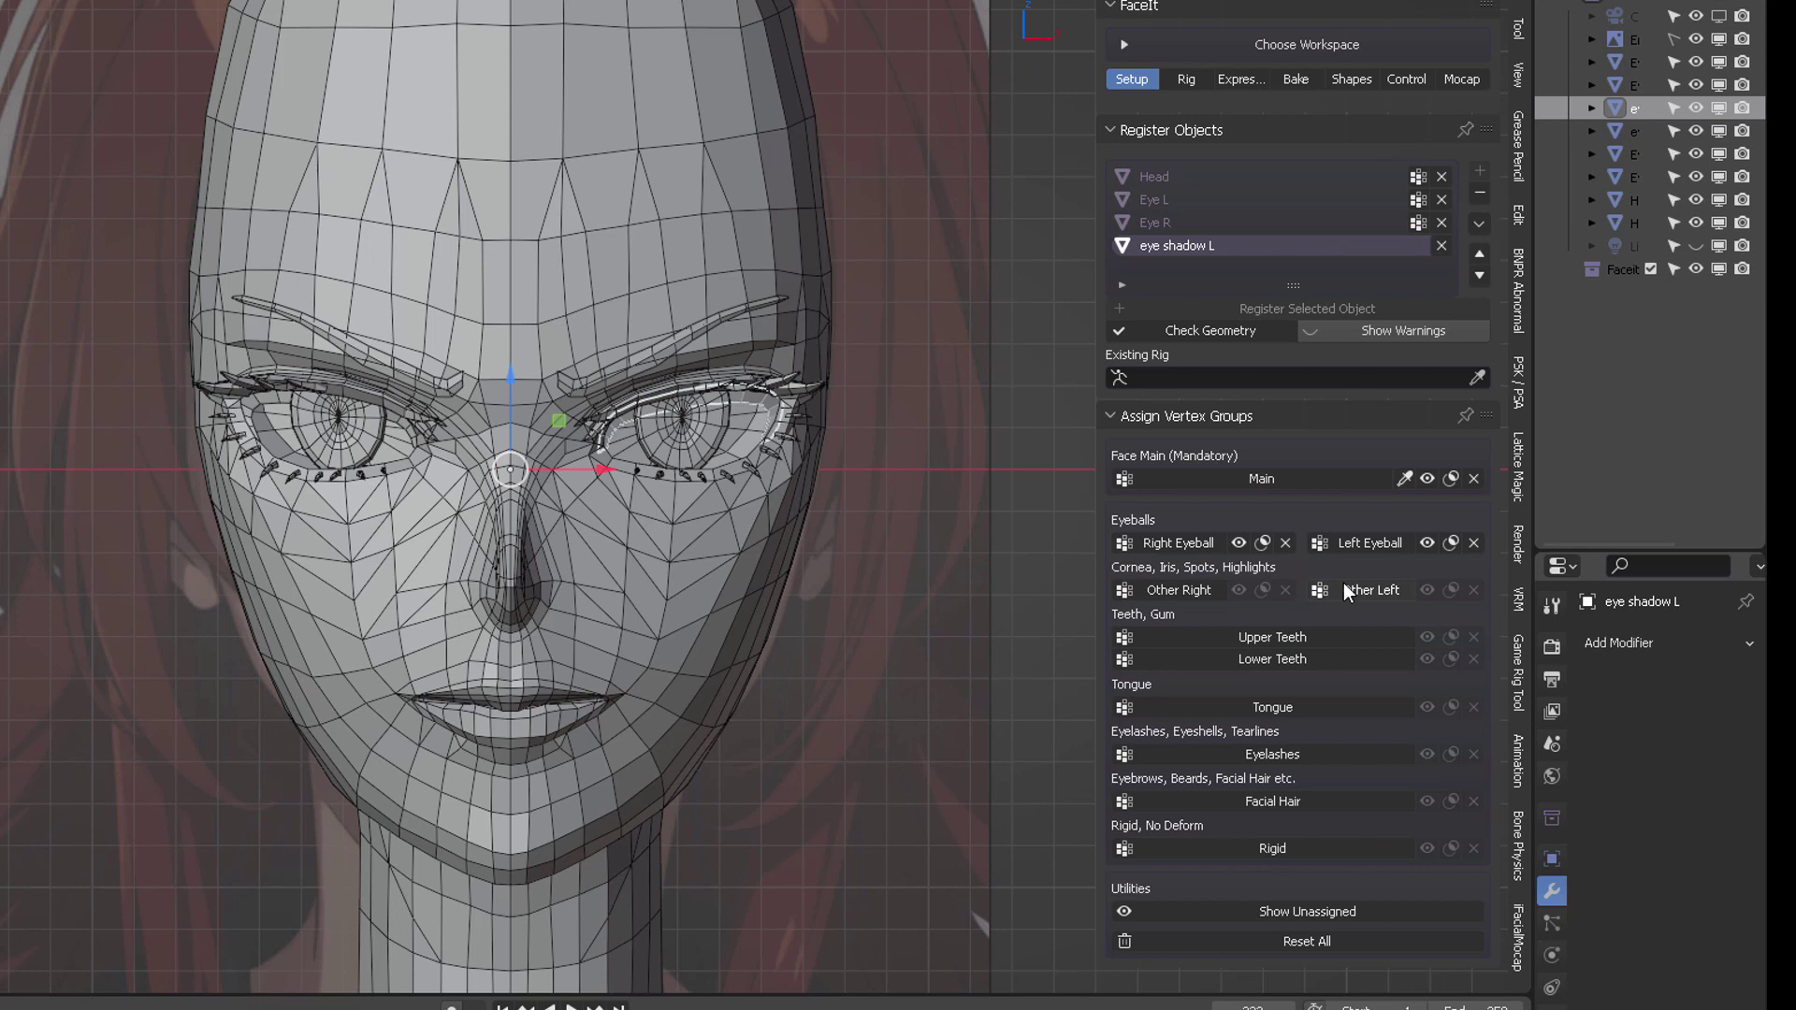
{"action": "left_click", "coordinate": [257, 412]}
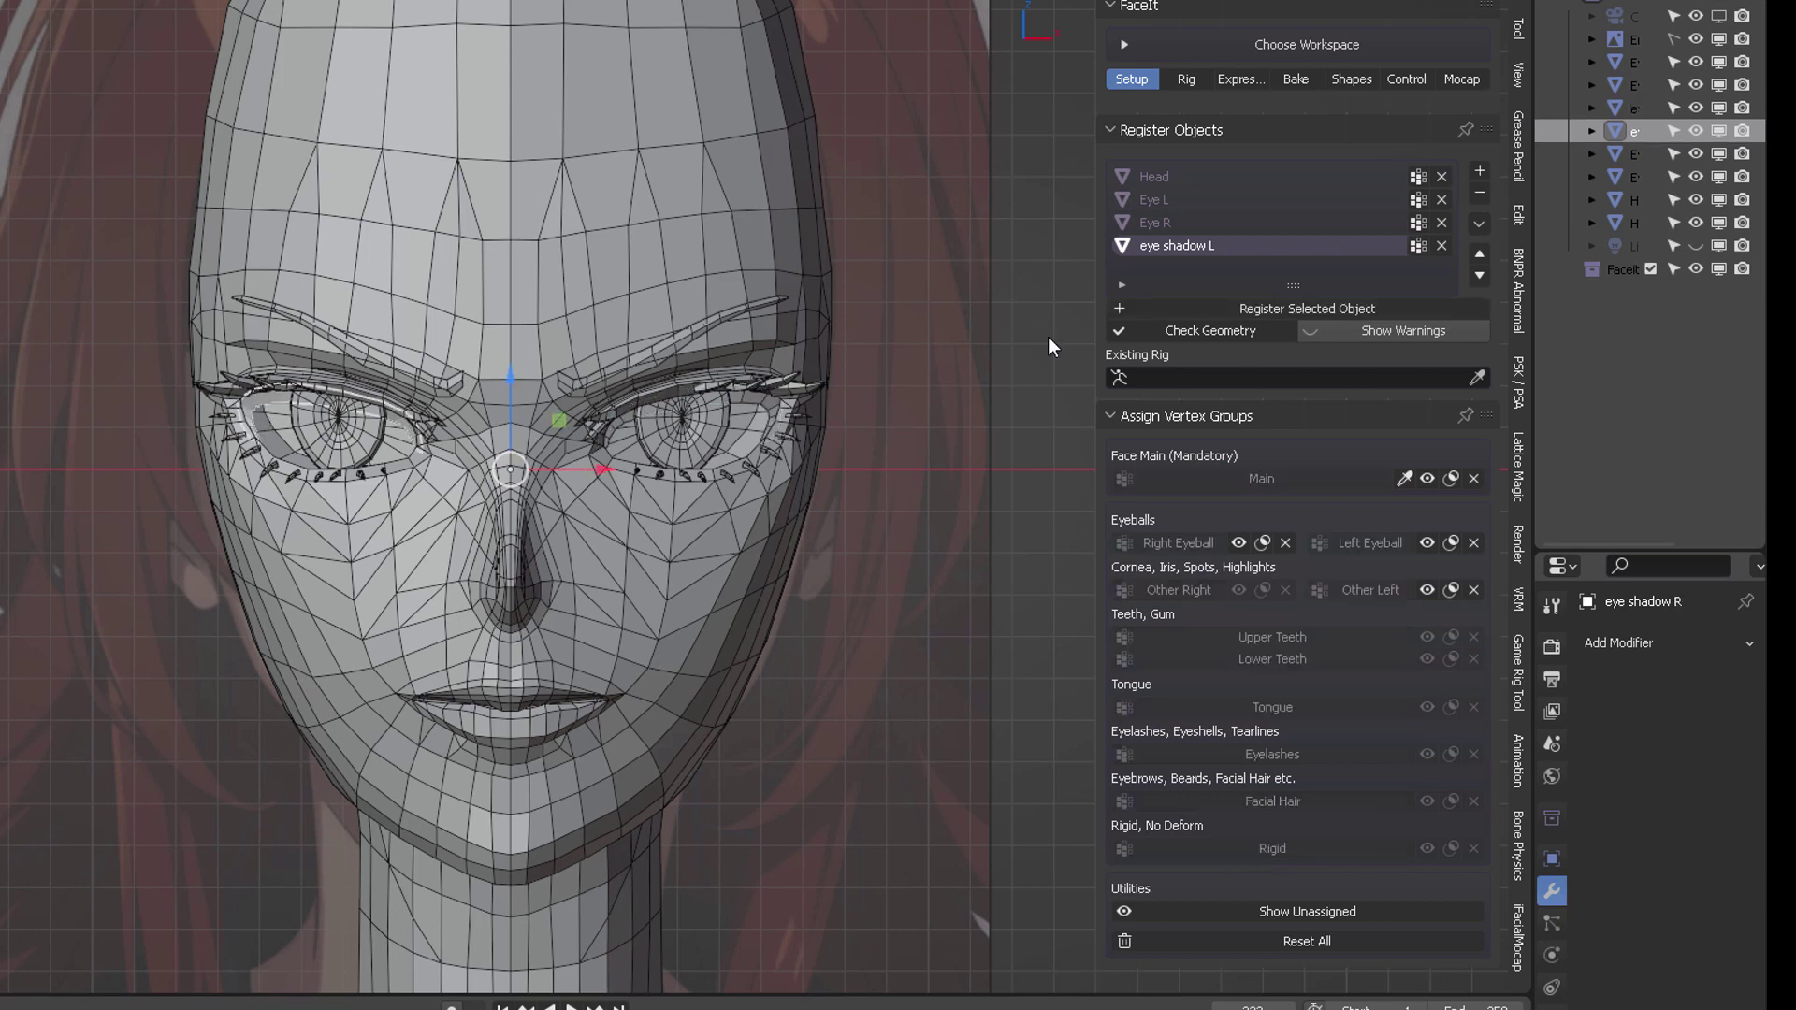
{"action": "left_click", "coordinate": [1479, 173]}
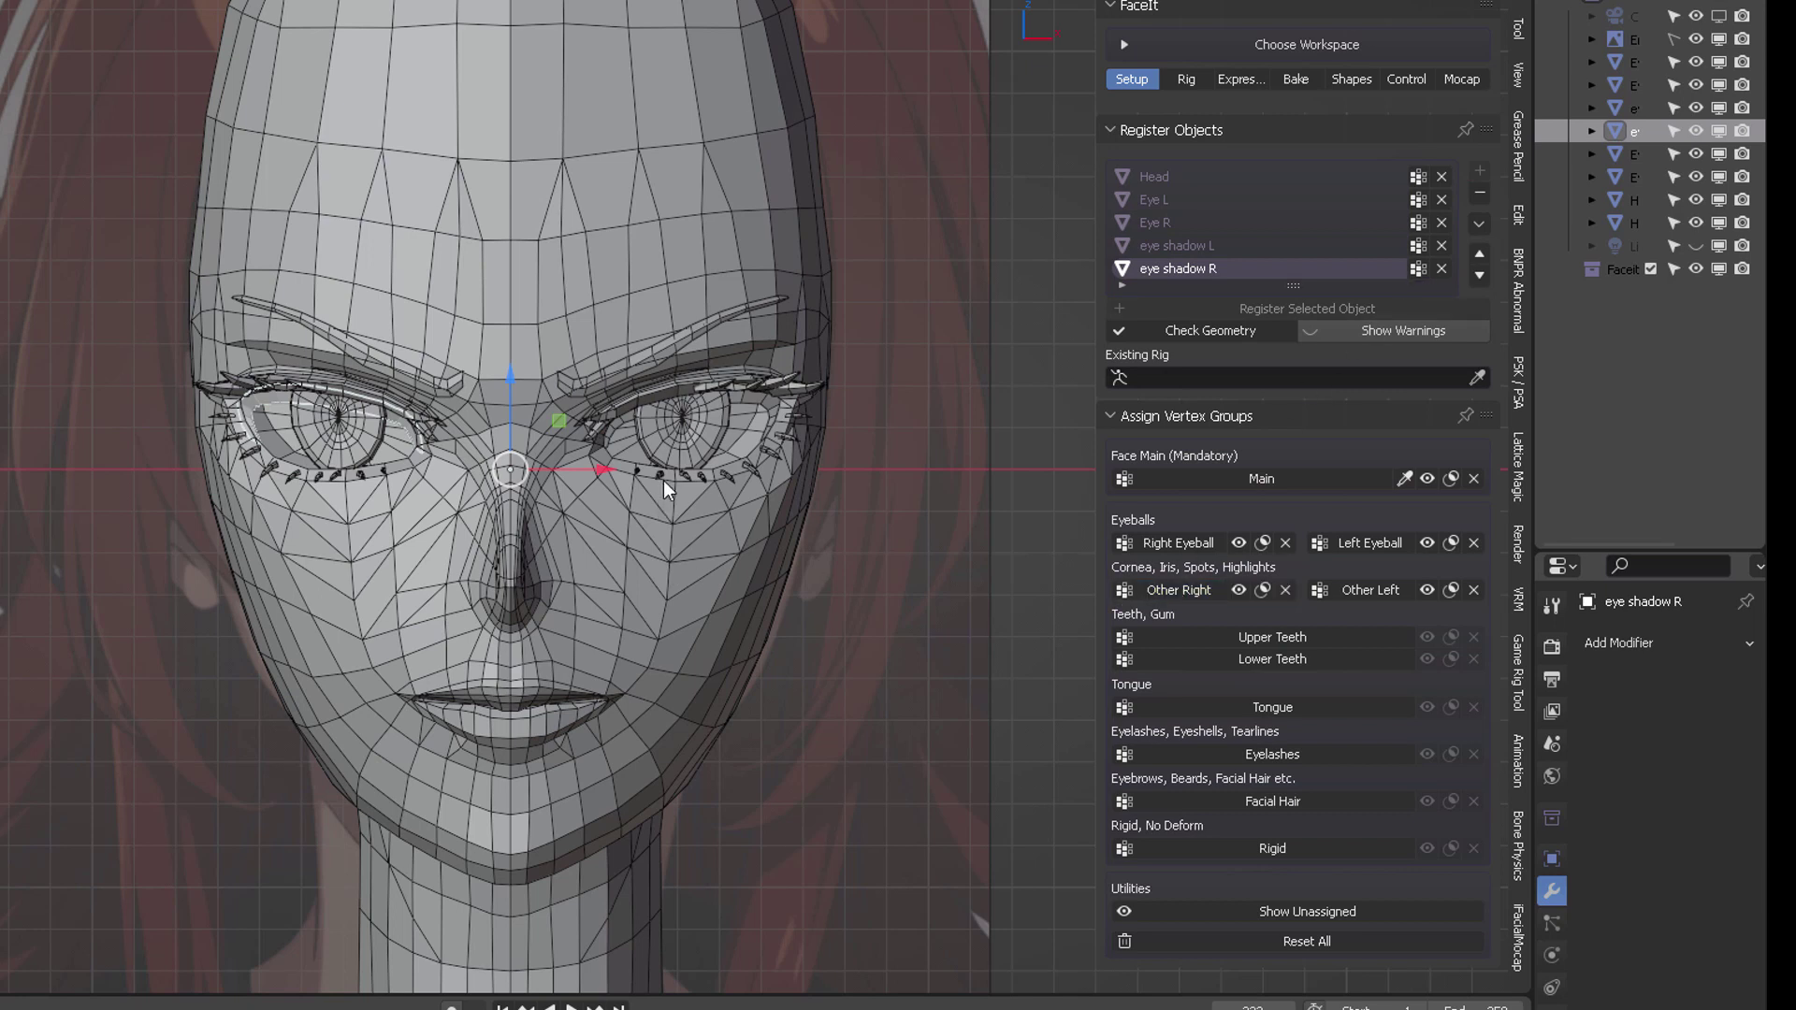
Register Eyelashes into the Eyelashes group and Eyebrows into the Facial Hair group.
{"action": "left_click", "coordinate": [695, 484]}
{"action": "left_click", "coordinate": [1479, 171]}
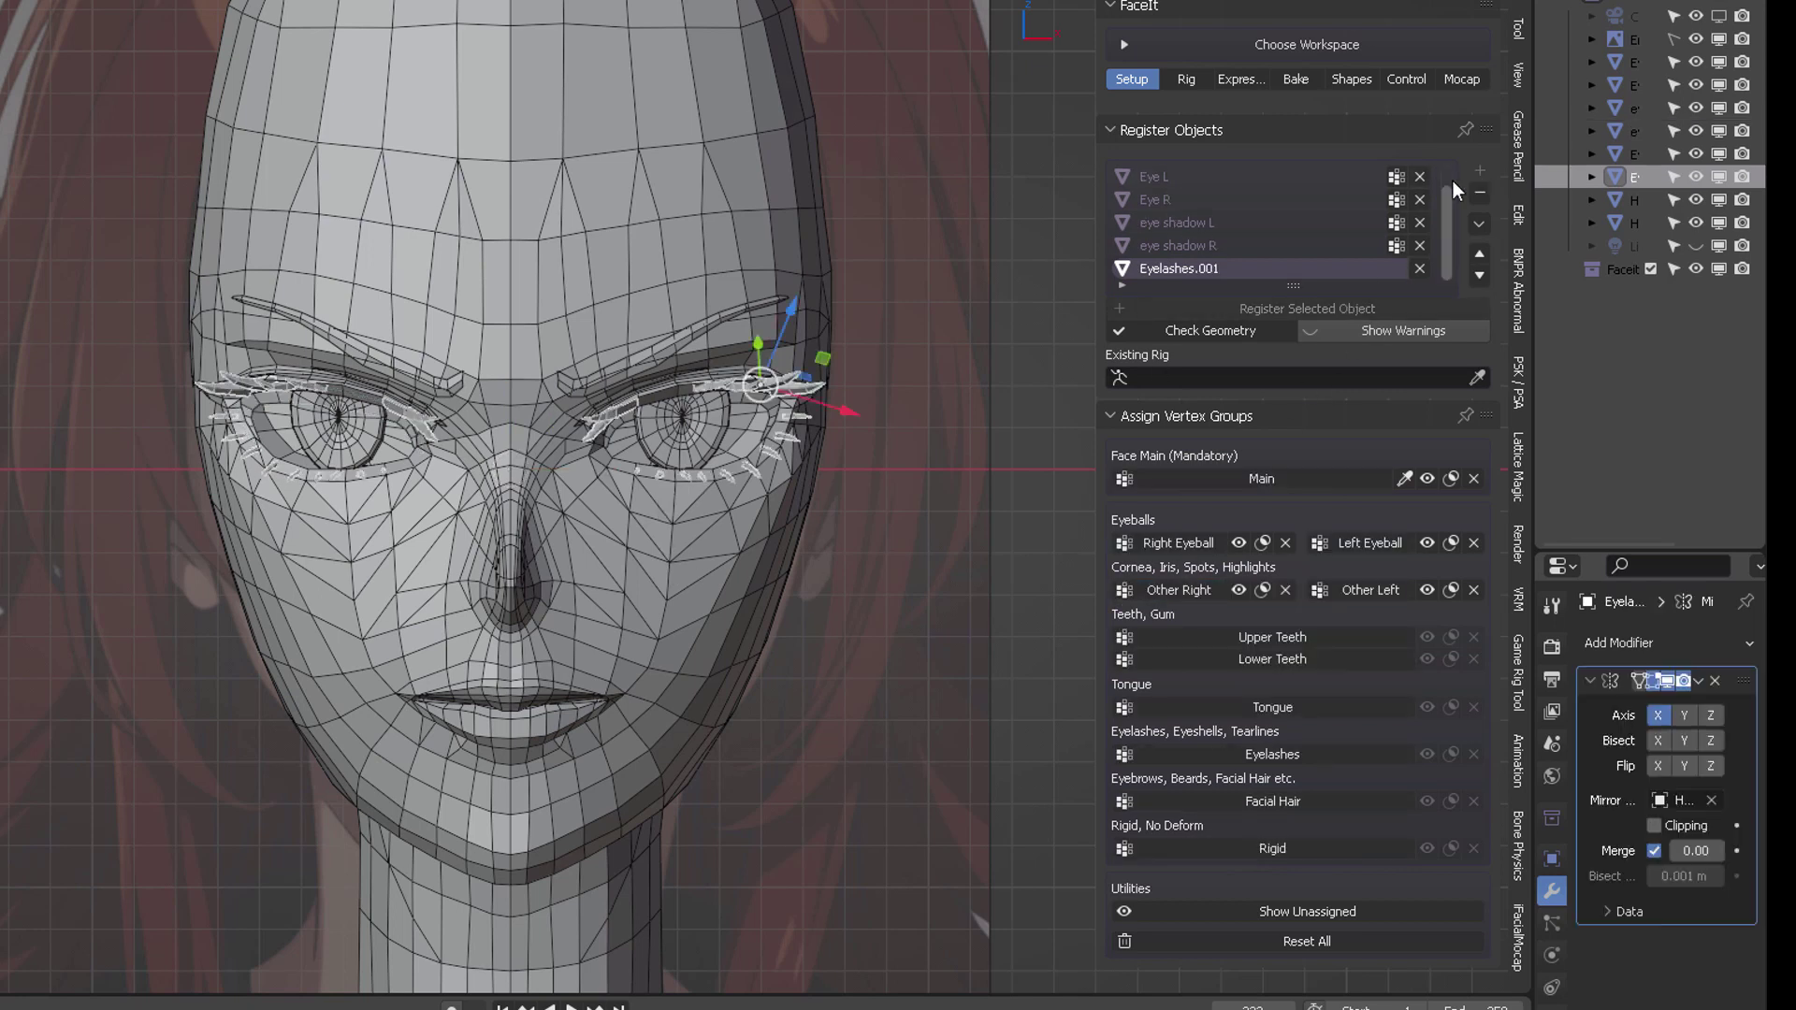
{"action": "left_click", "coordinate": [1261, 752]}
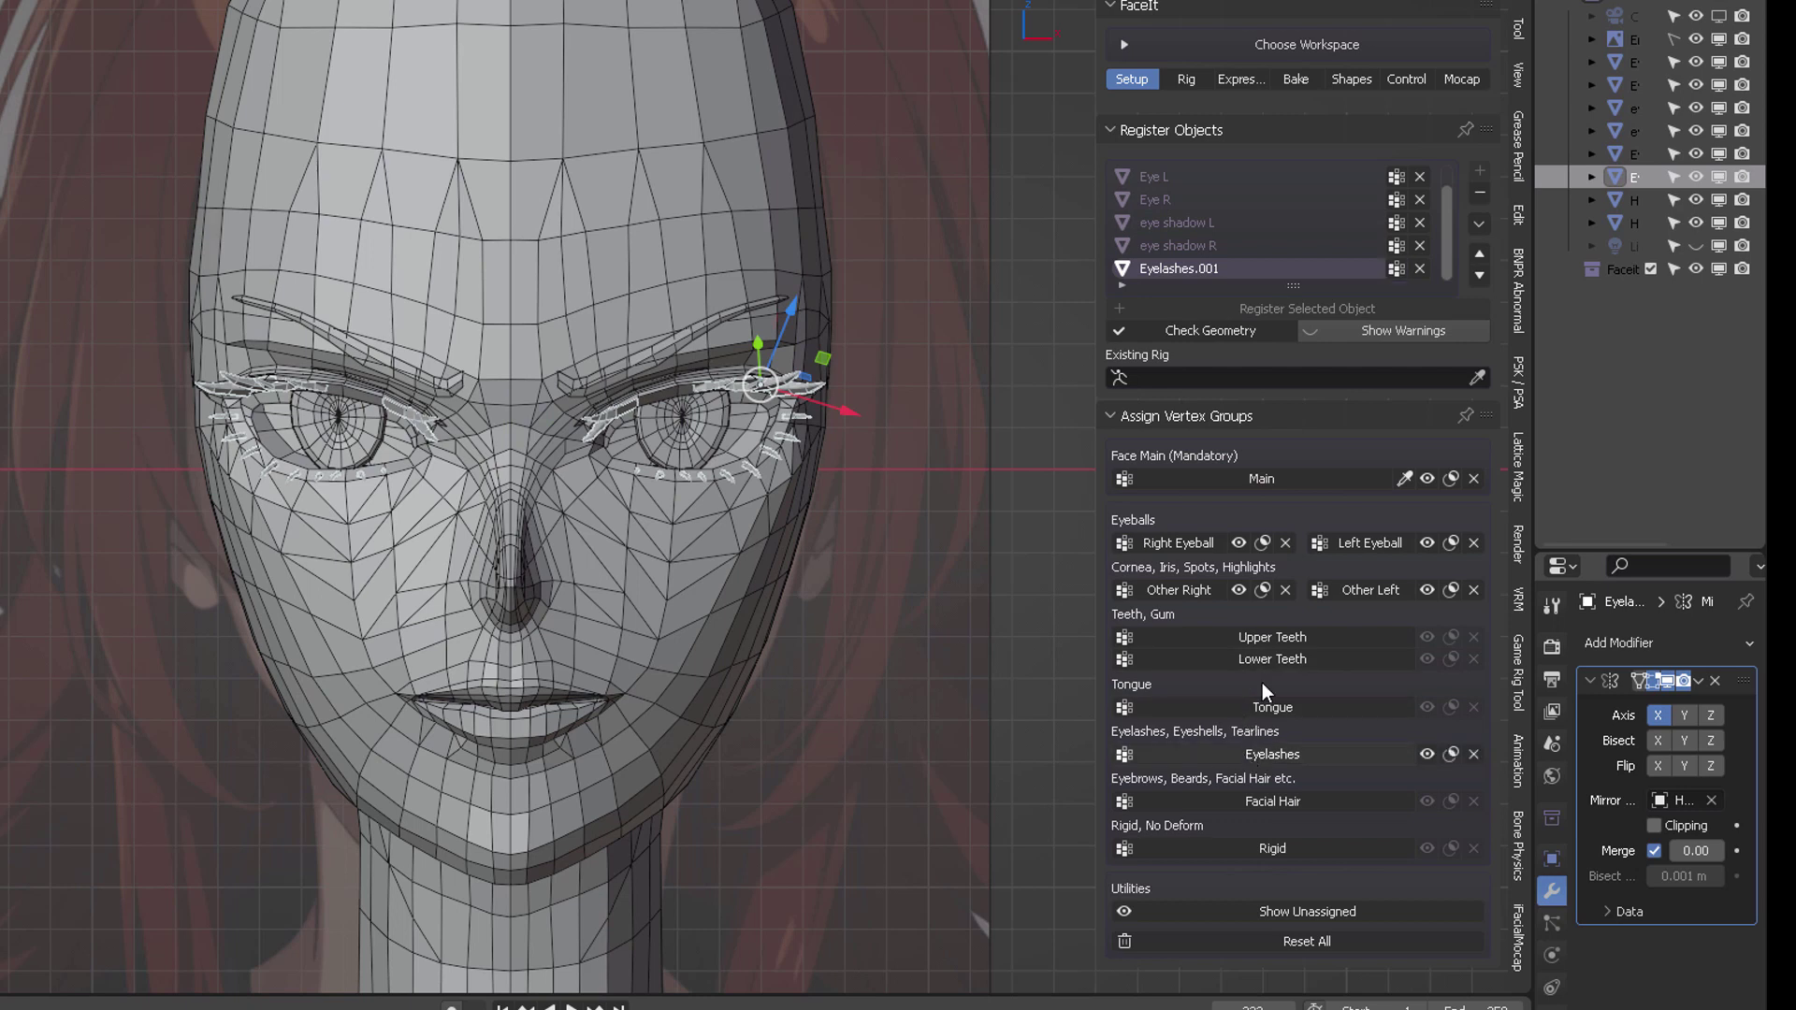
{"action": "left_click", "coordinate": [611, 383]}
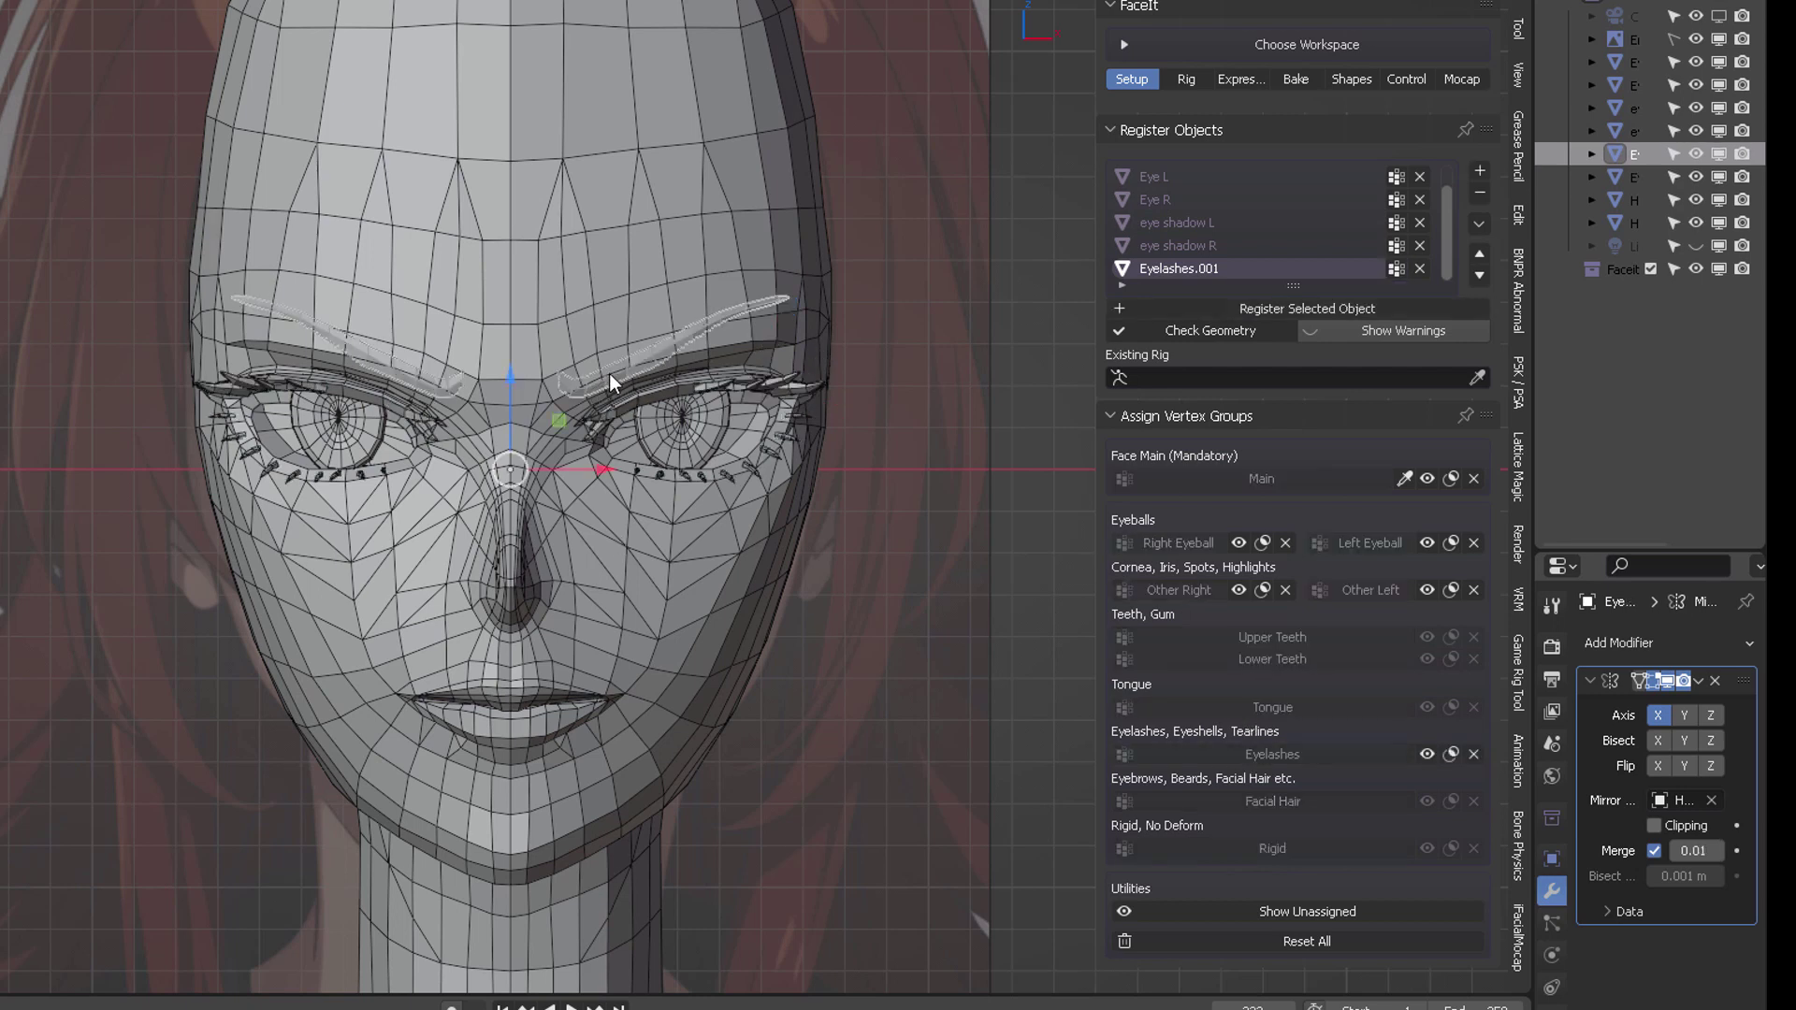
{"action": "left_click", "coordinate": [1478, 172]}
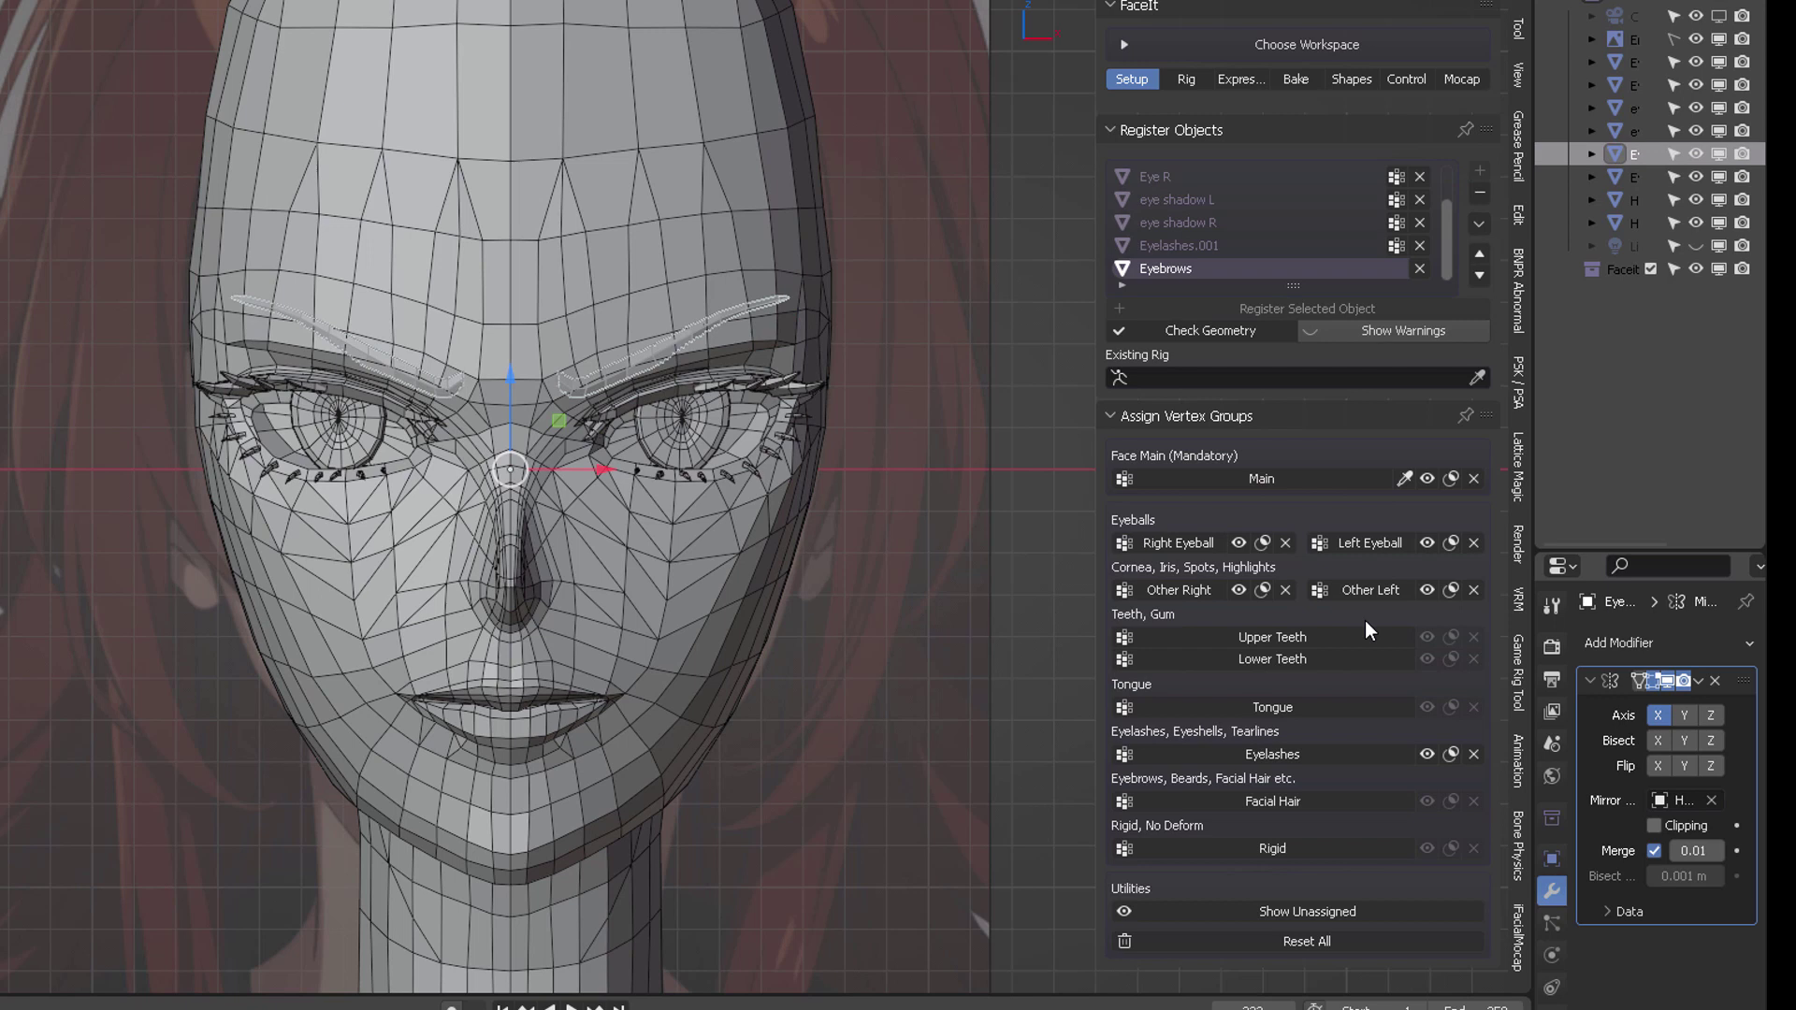
{"action": "left_click", "coordinate": [1286, 802]}
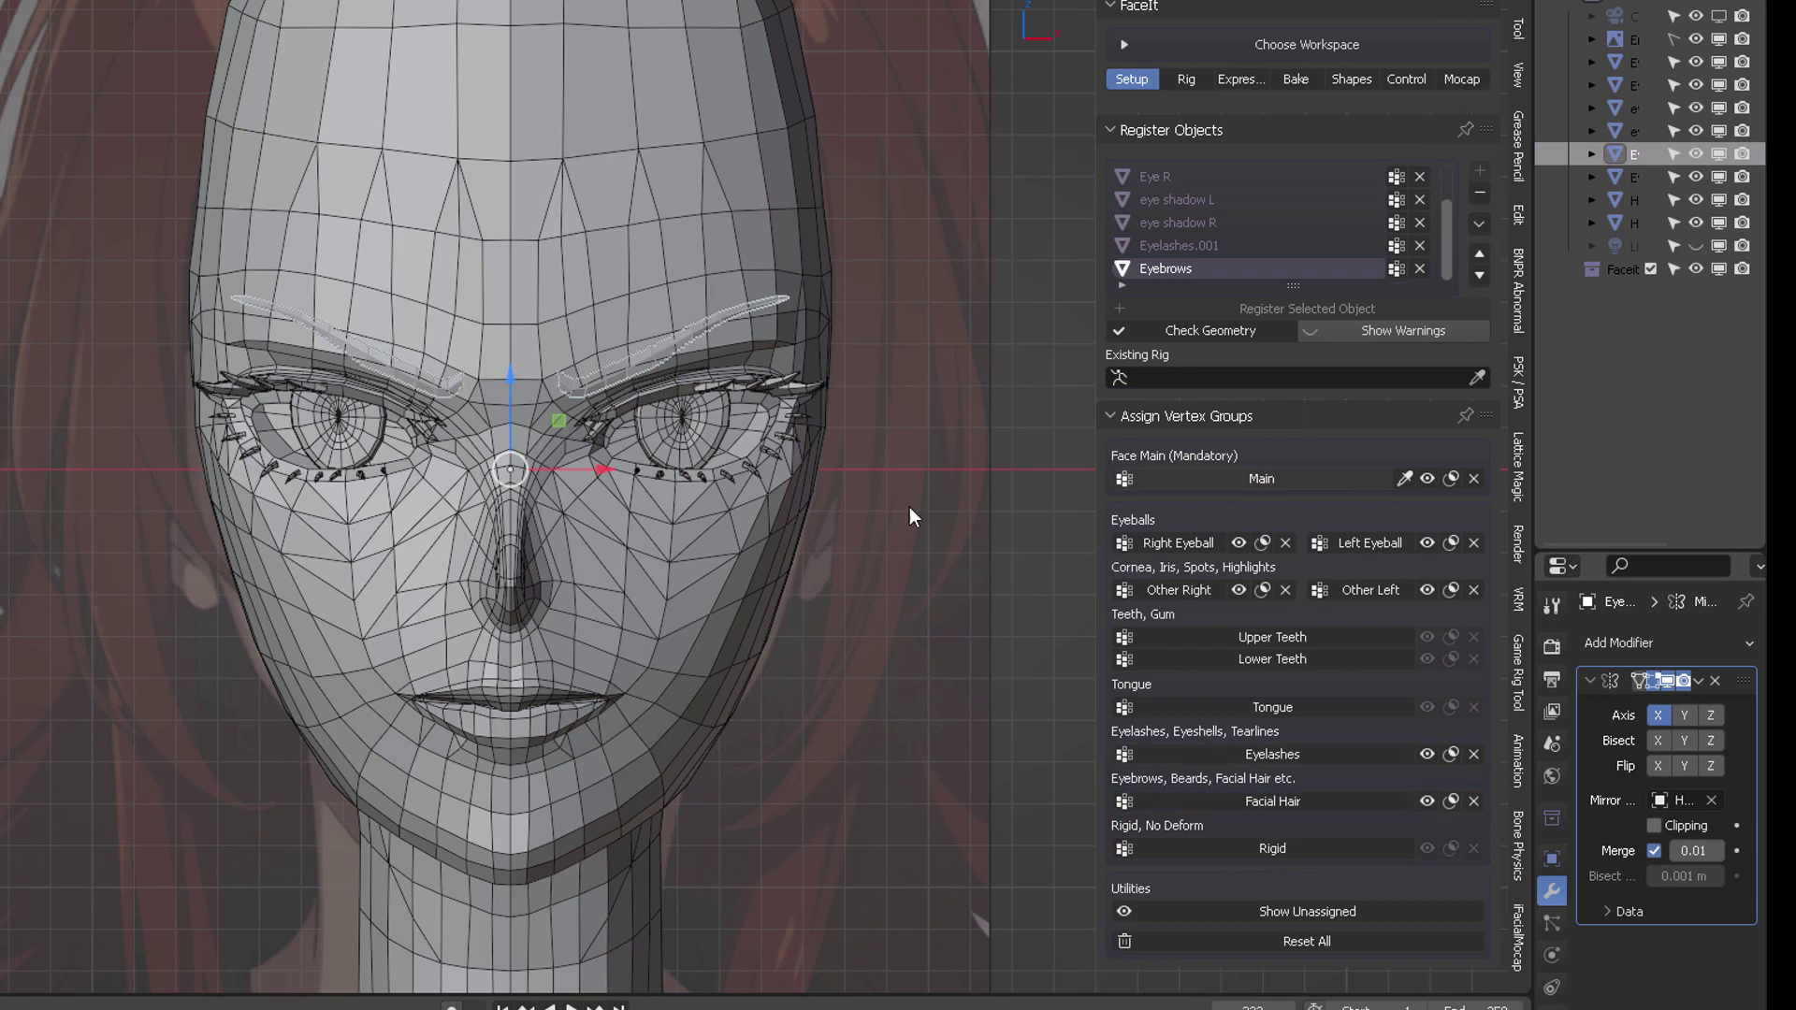
In the Rig stage, generate landmarks and fit them to the chin and face width.
{"action": "left_click", "coordinate": [1184, 84]}
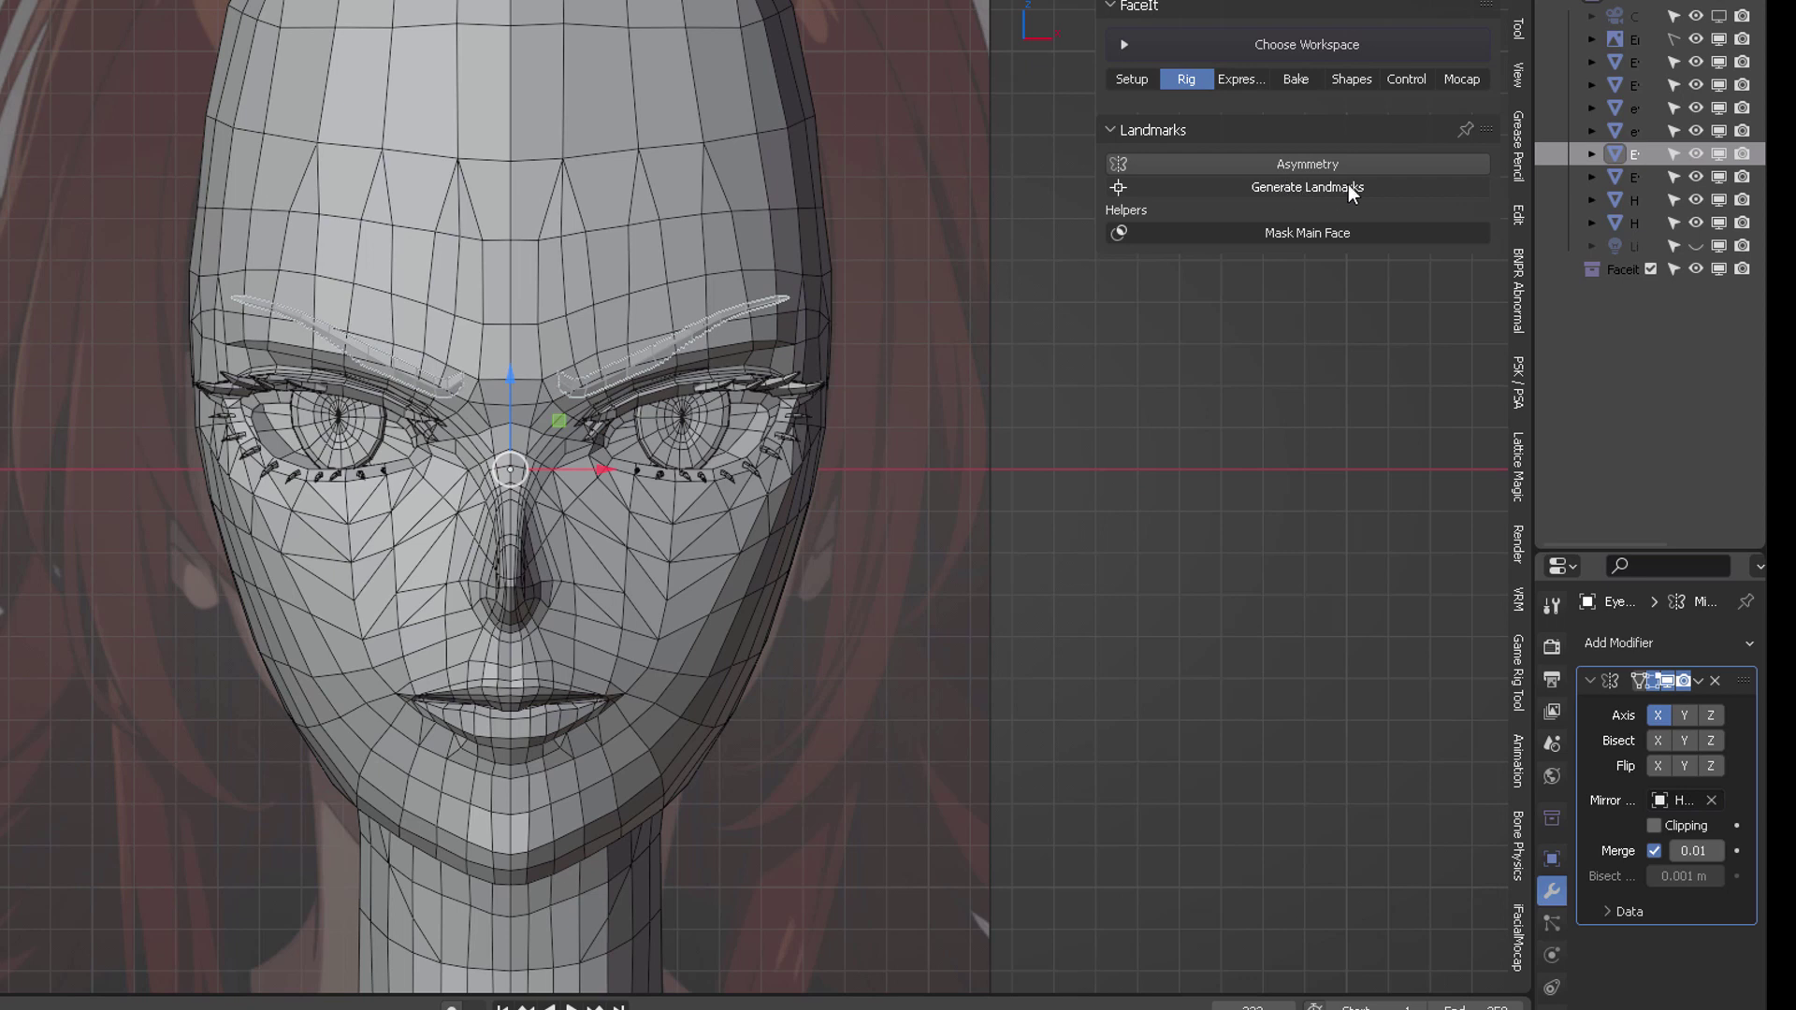
{"action": "left_click", "coordinate": [1309, 187]}
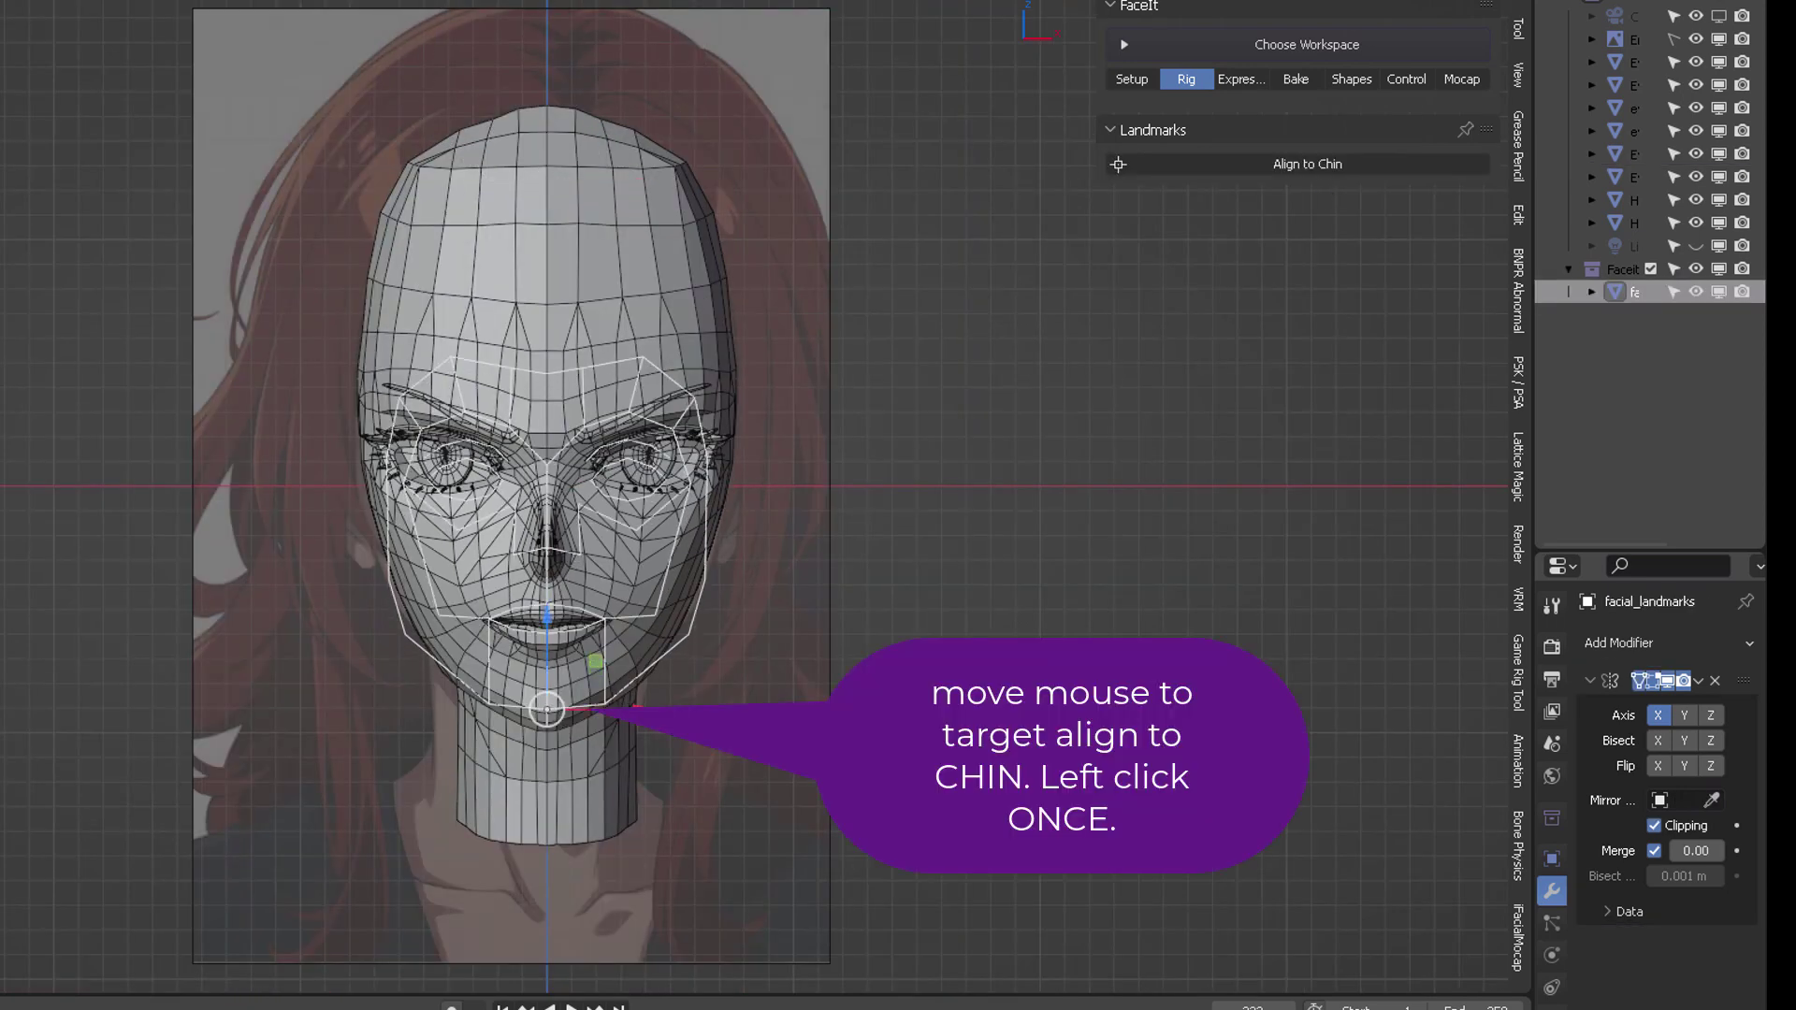
{"action": "left_click", "coordinate": [547, 708]}
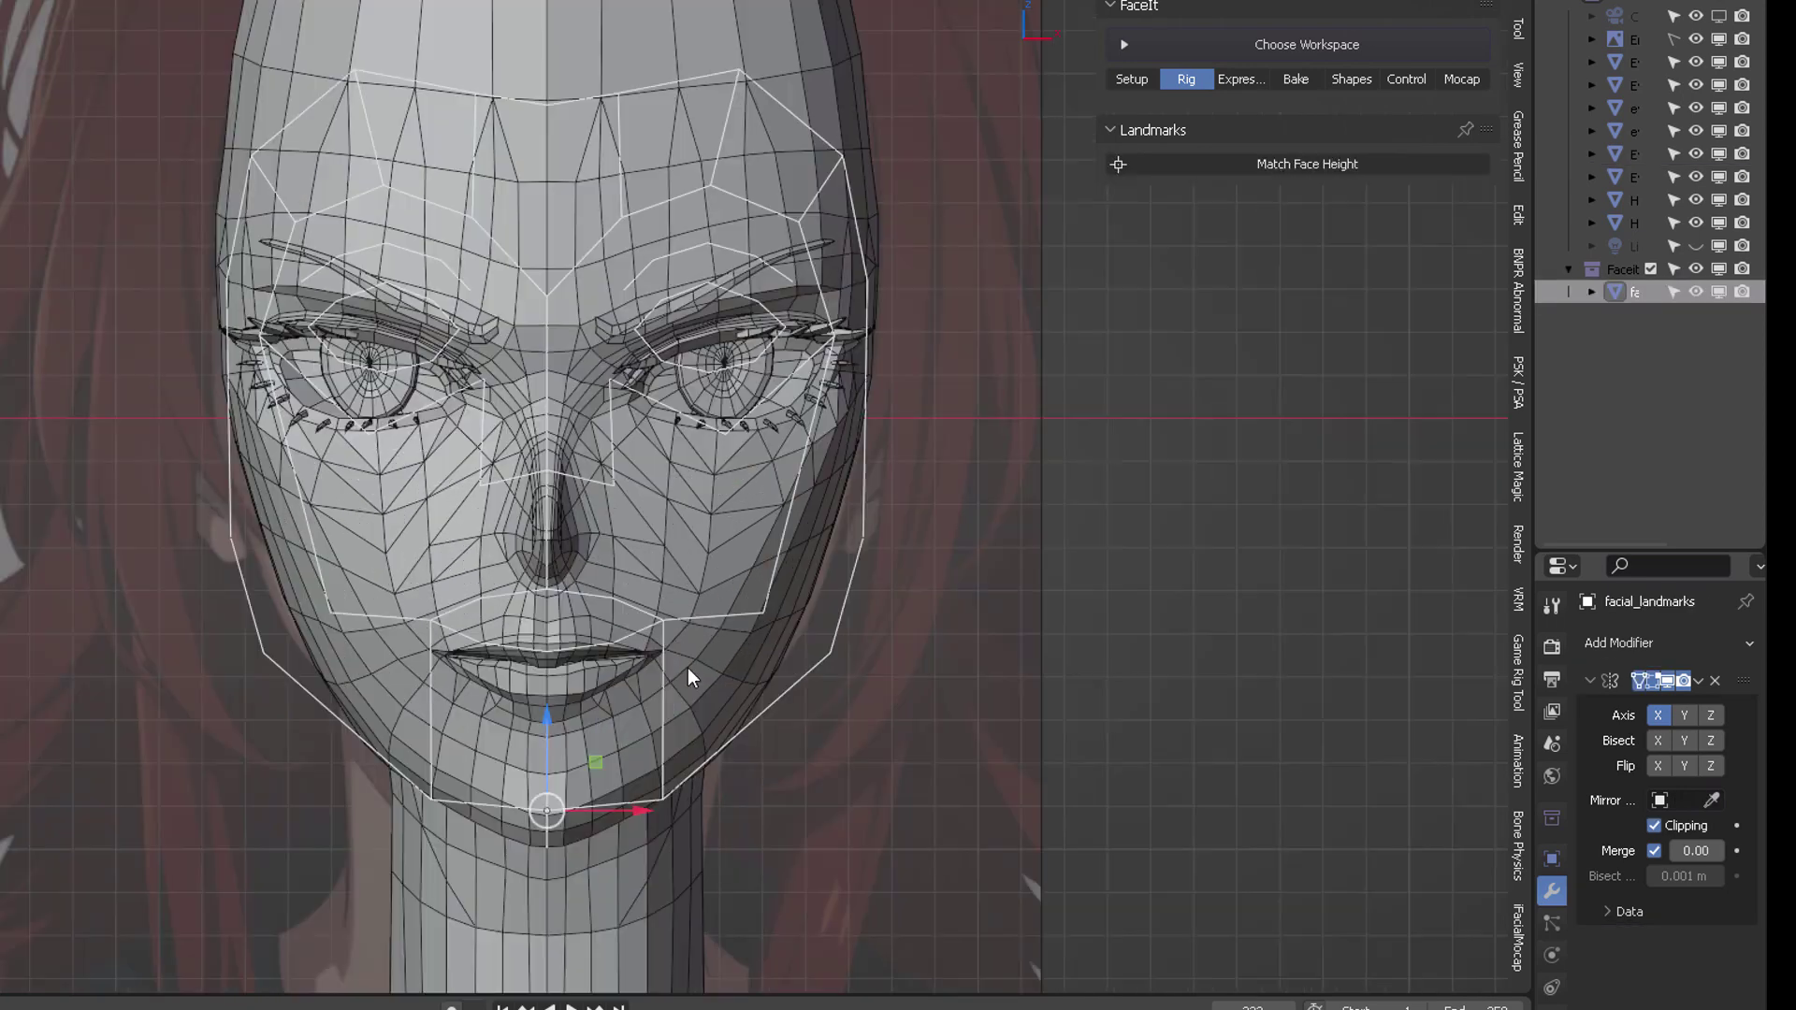
{"action": "left_click", "coordinate": [742, 717]}
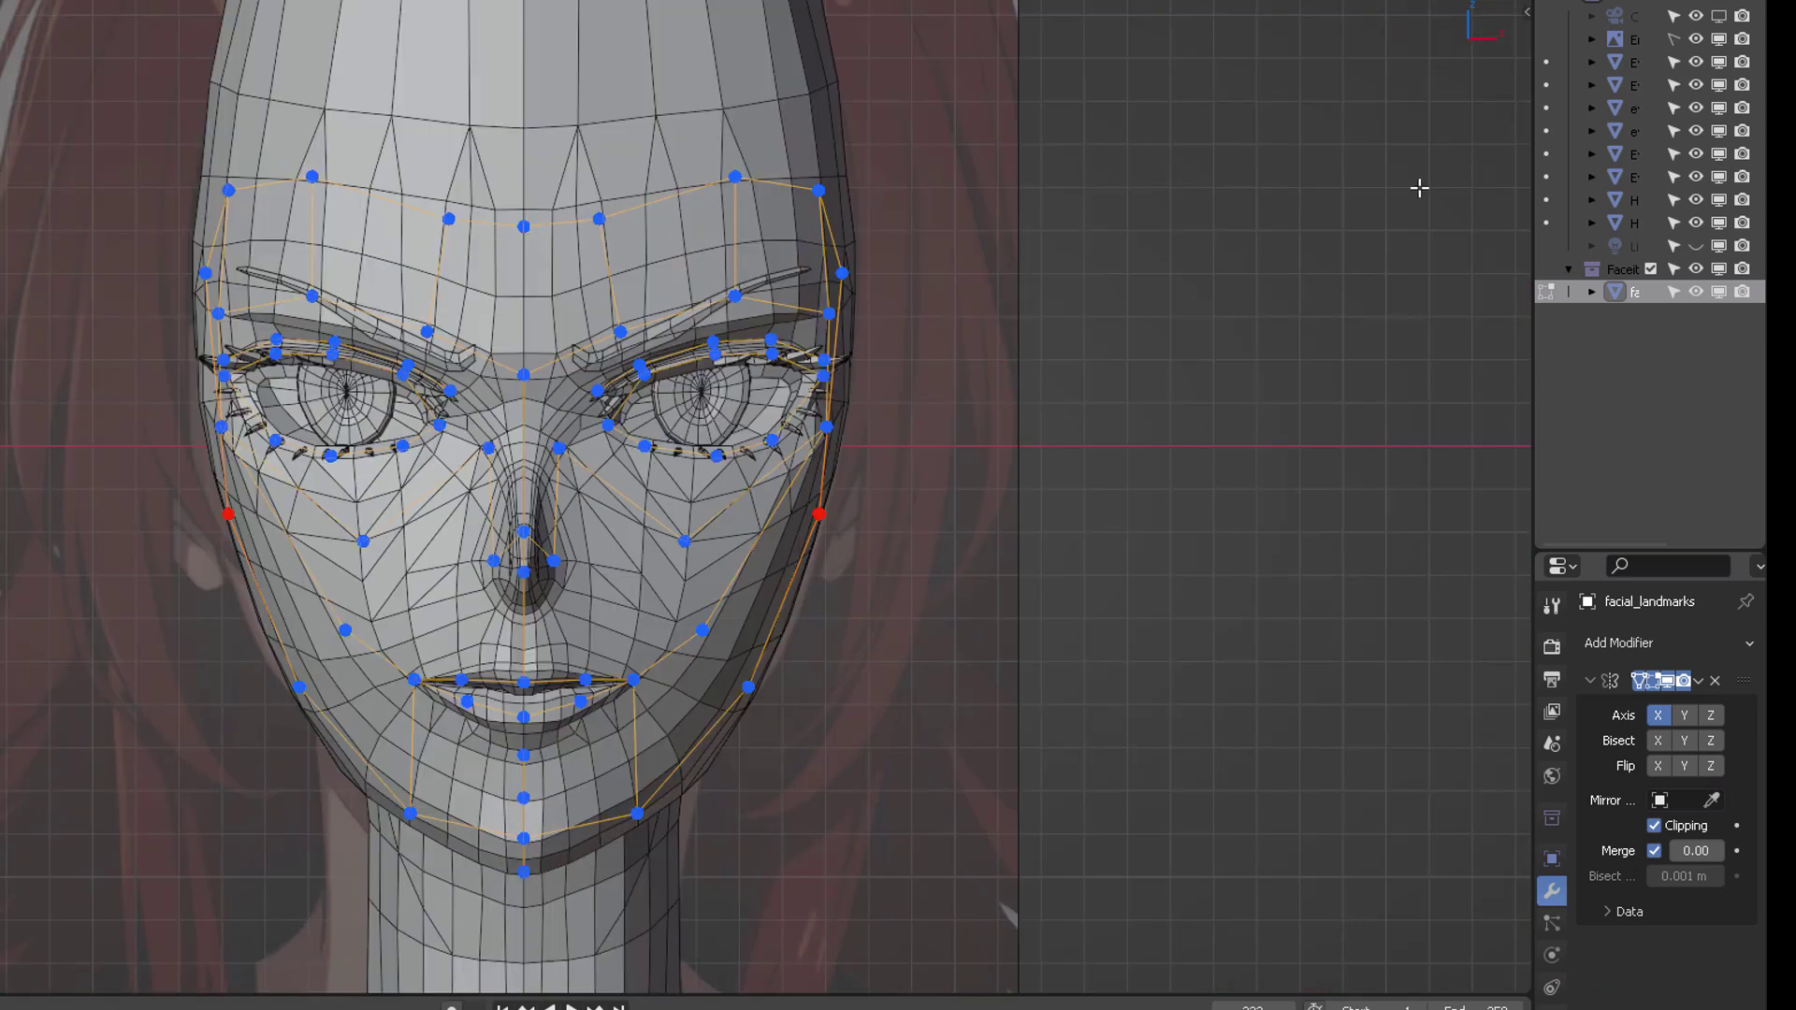
Project the landmarks onto the head mesh and inspect them from the front and while orbiting.
{"action": "key", "text": "n"}
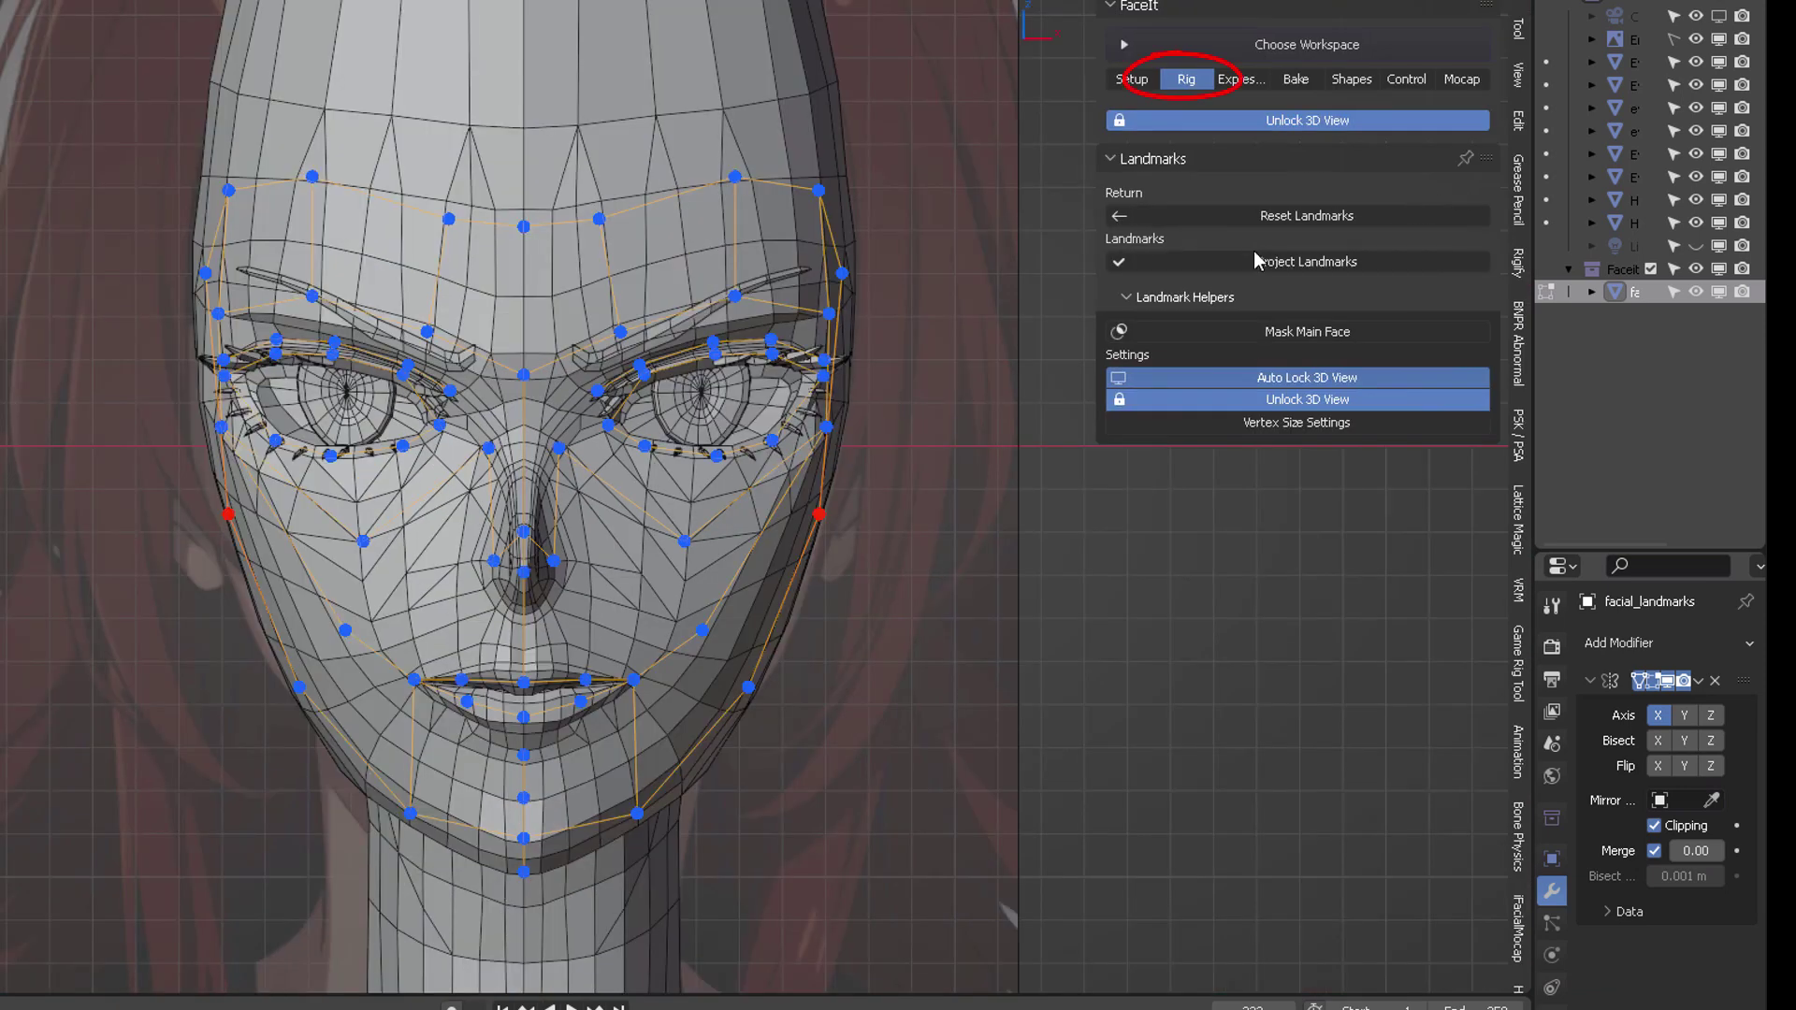
{"action": "left_click", "coordinate": [1361, 264]}
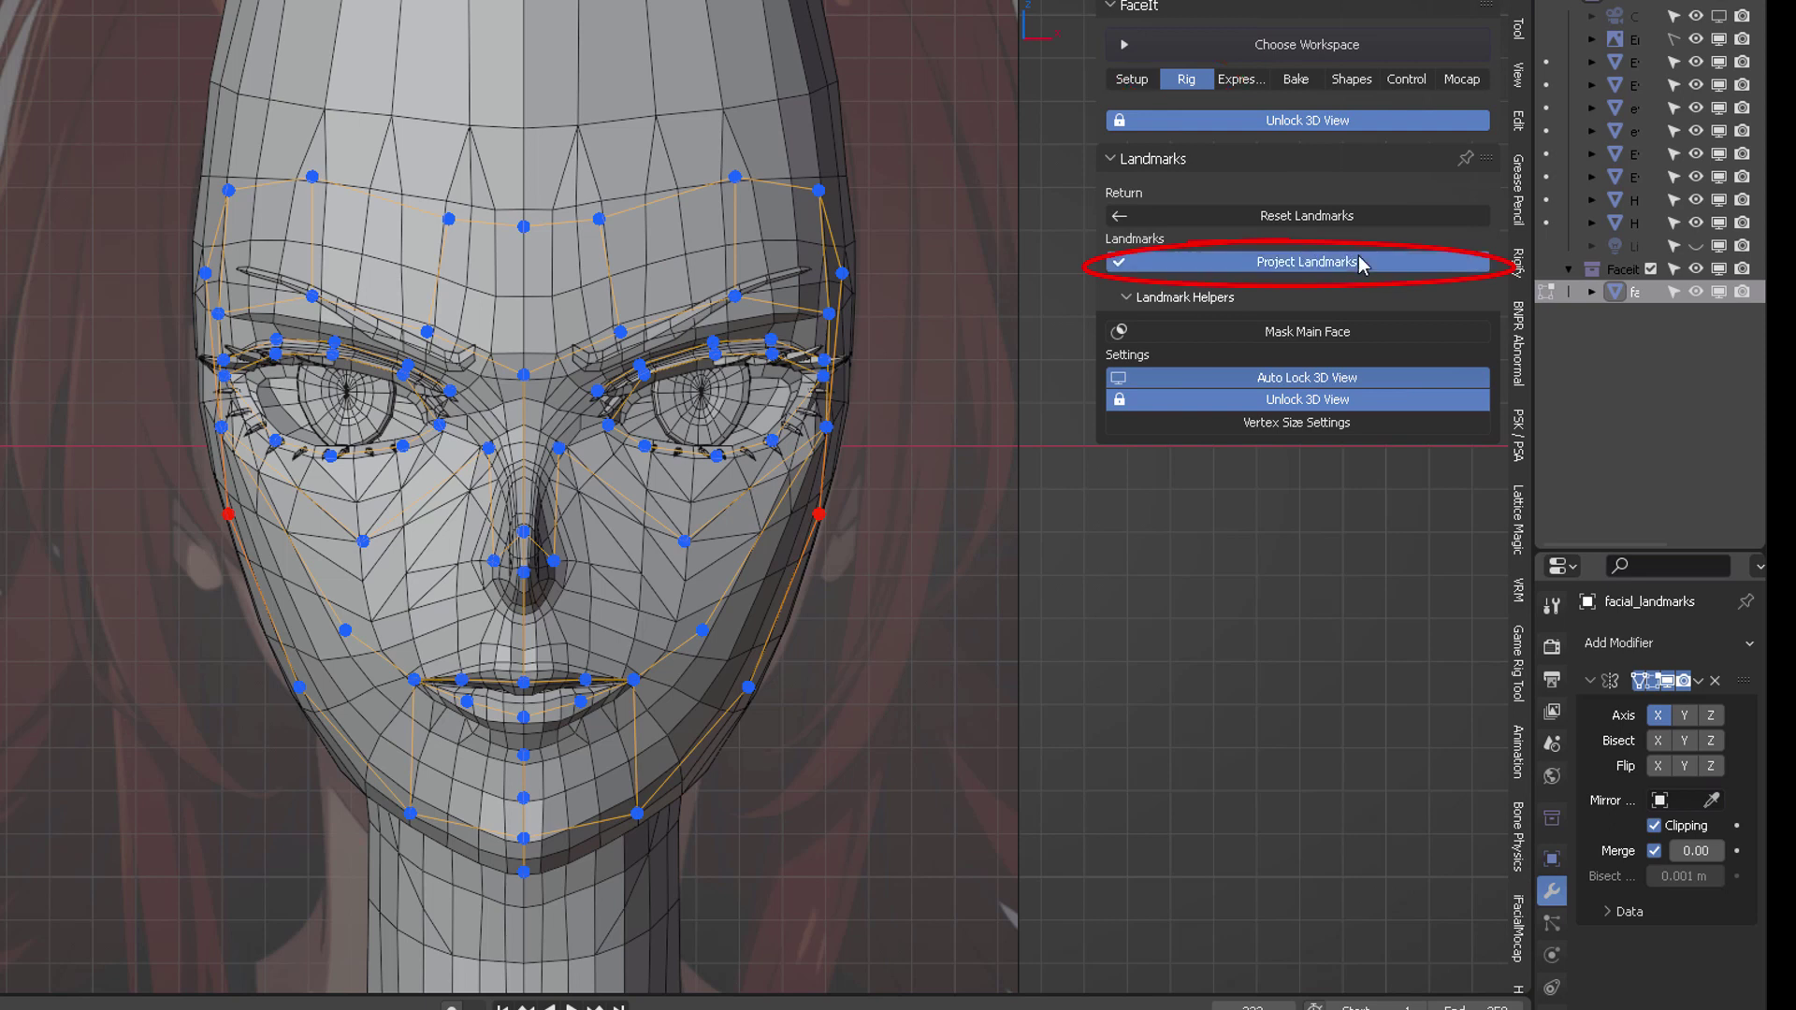
{"action": "scroll", "coordinate": [685, 477], "scroll_direction": "up", "scroll_amount": 4}
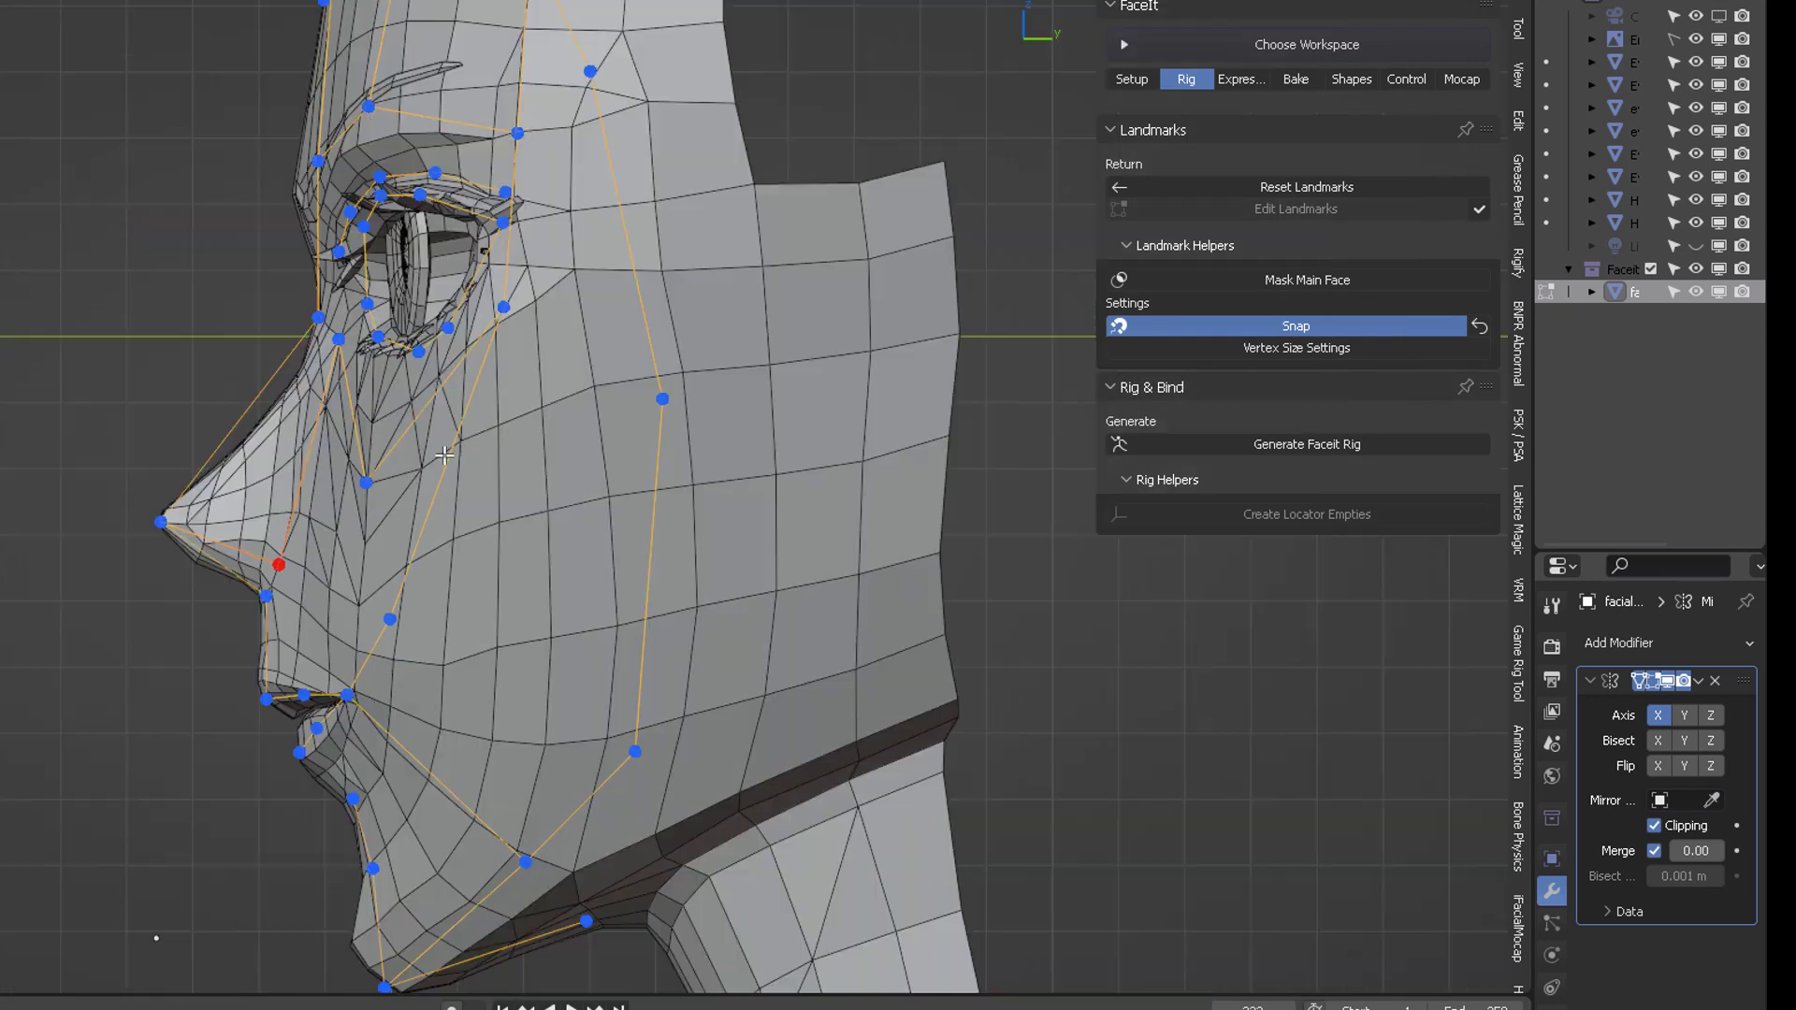
{"action": "key", "text": "KP_1"}
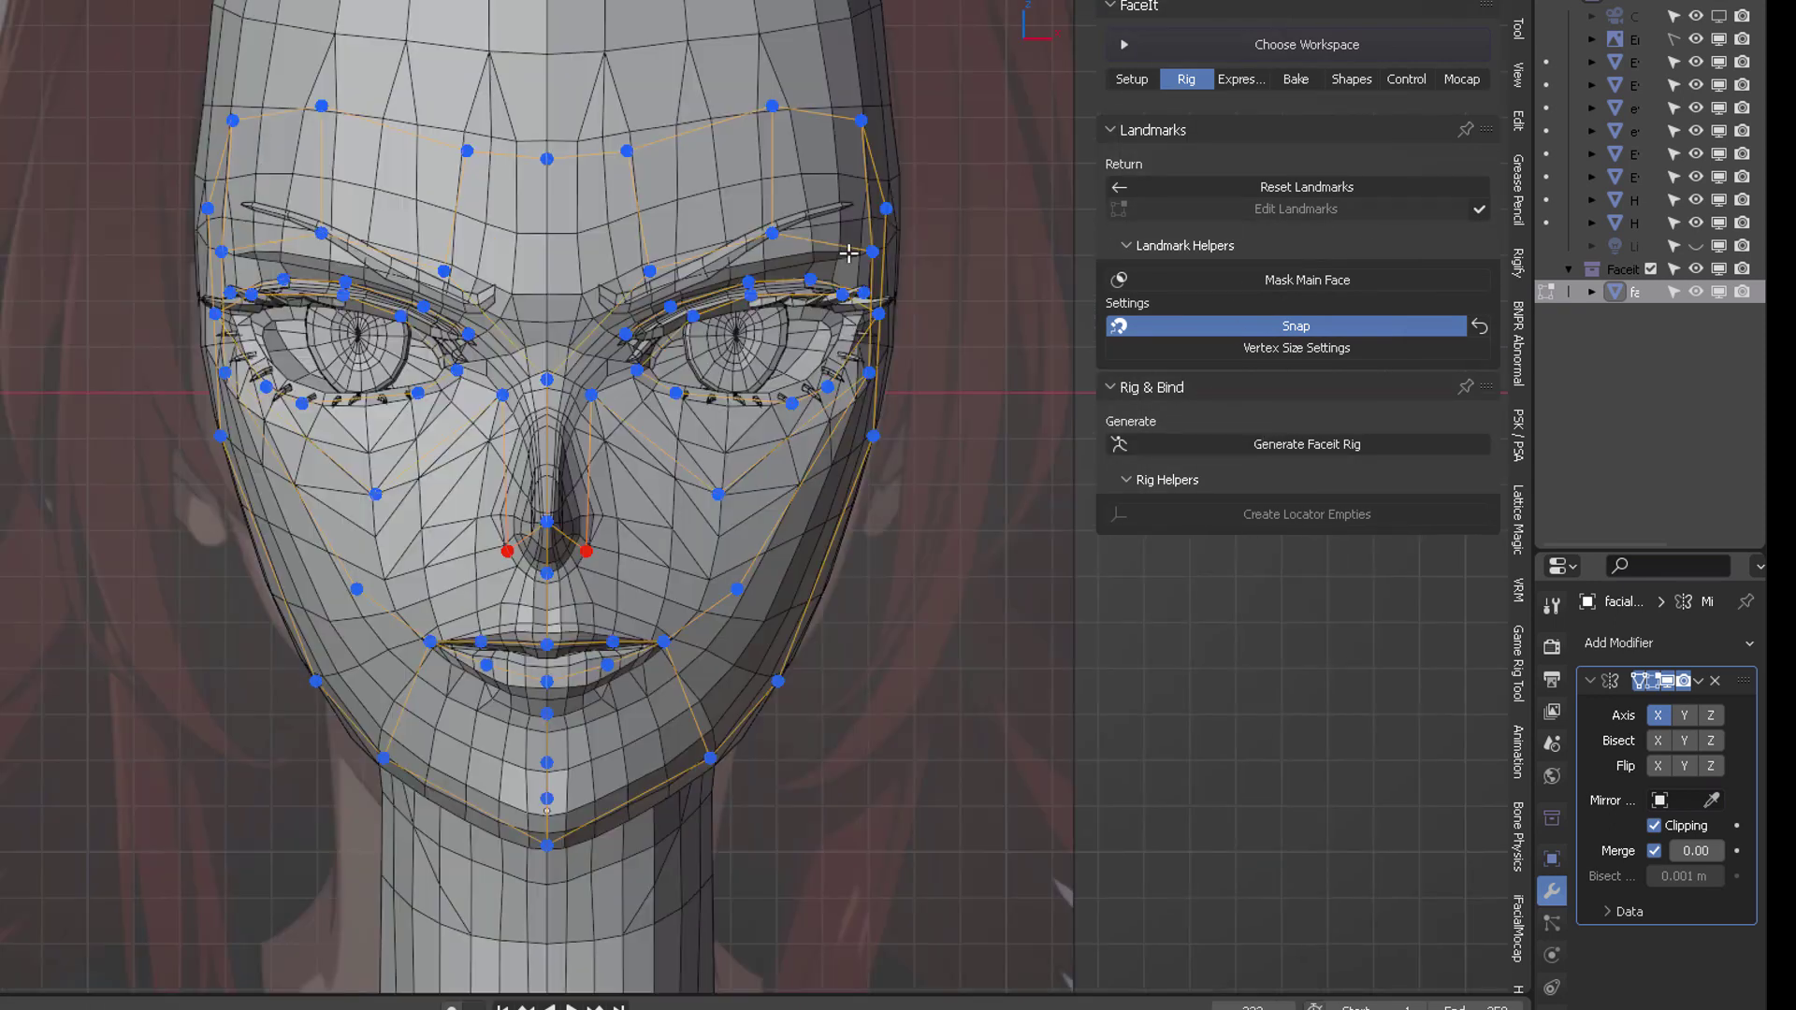
{"action": "scroll", "coordinate": [759, 416], "scroll_direction": "up", "scroll_amount": 2}
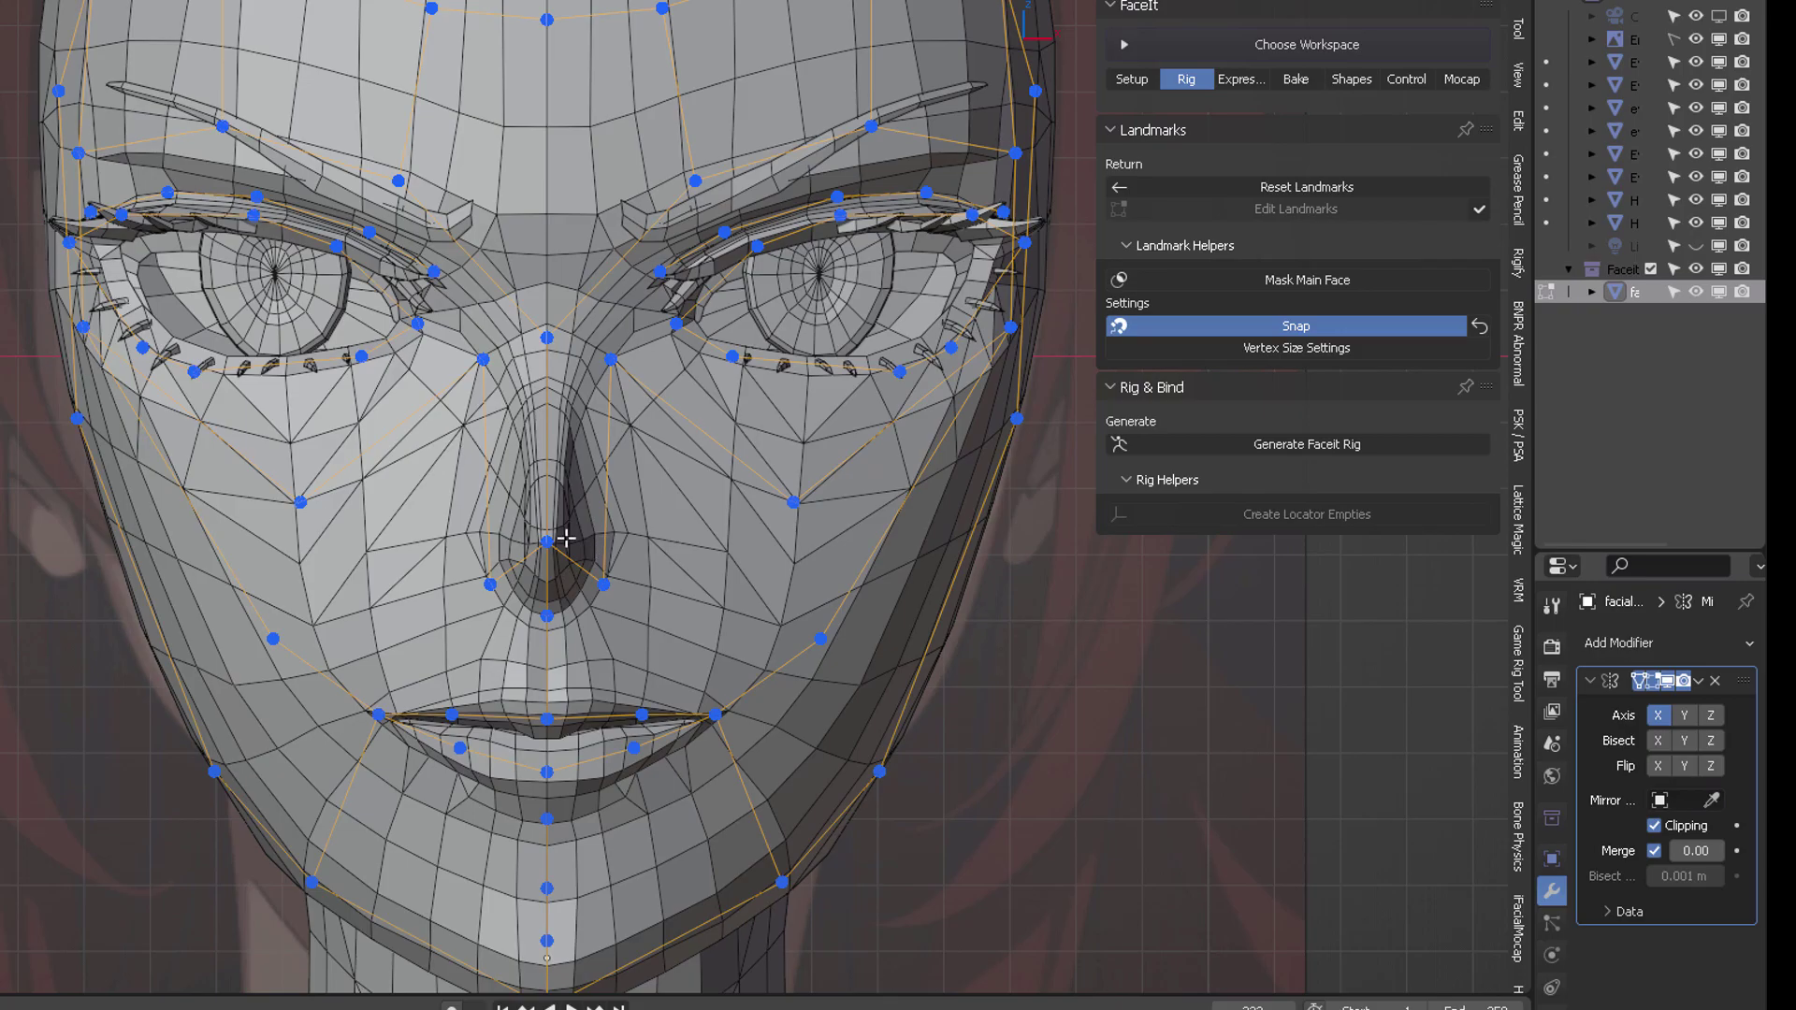
{"action": "middle_click_drag", "start_coordinate": [565, 538], "coordinate": [739, 503]}
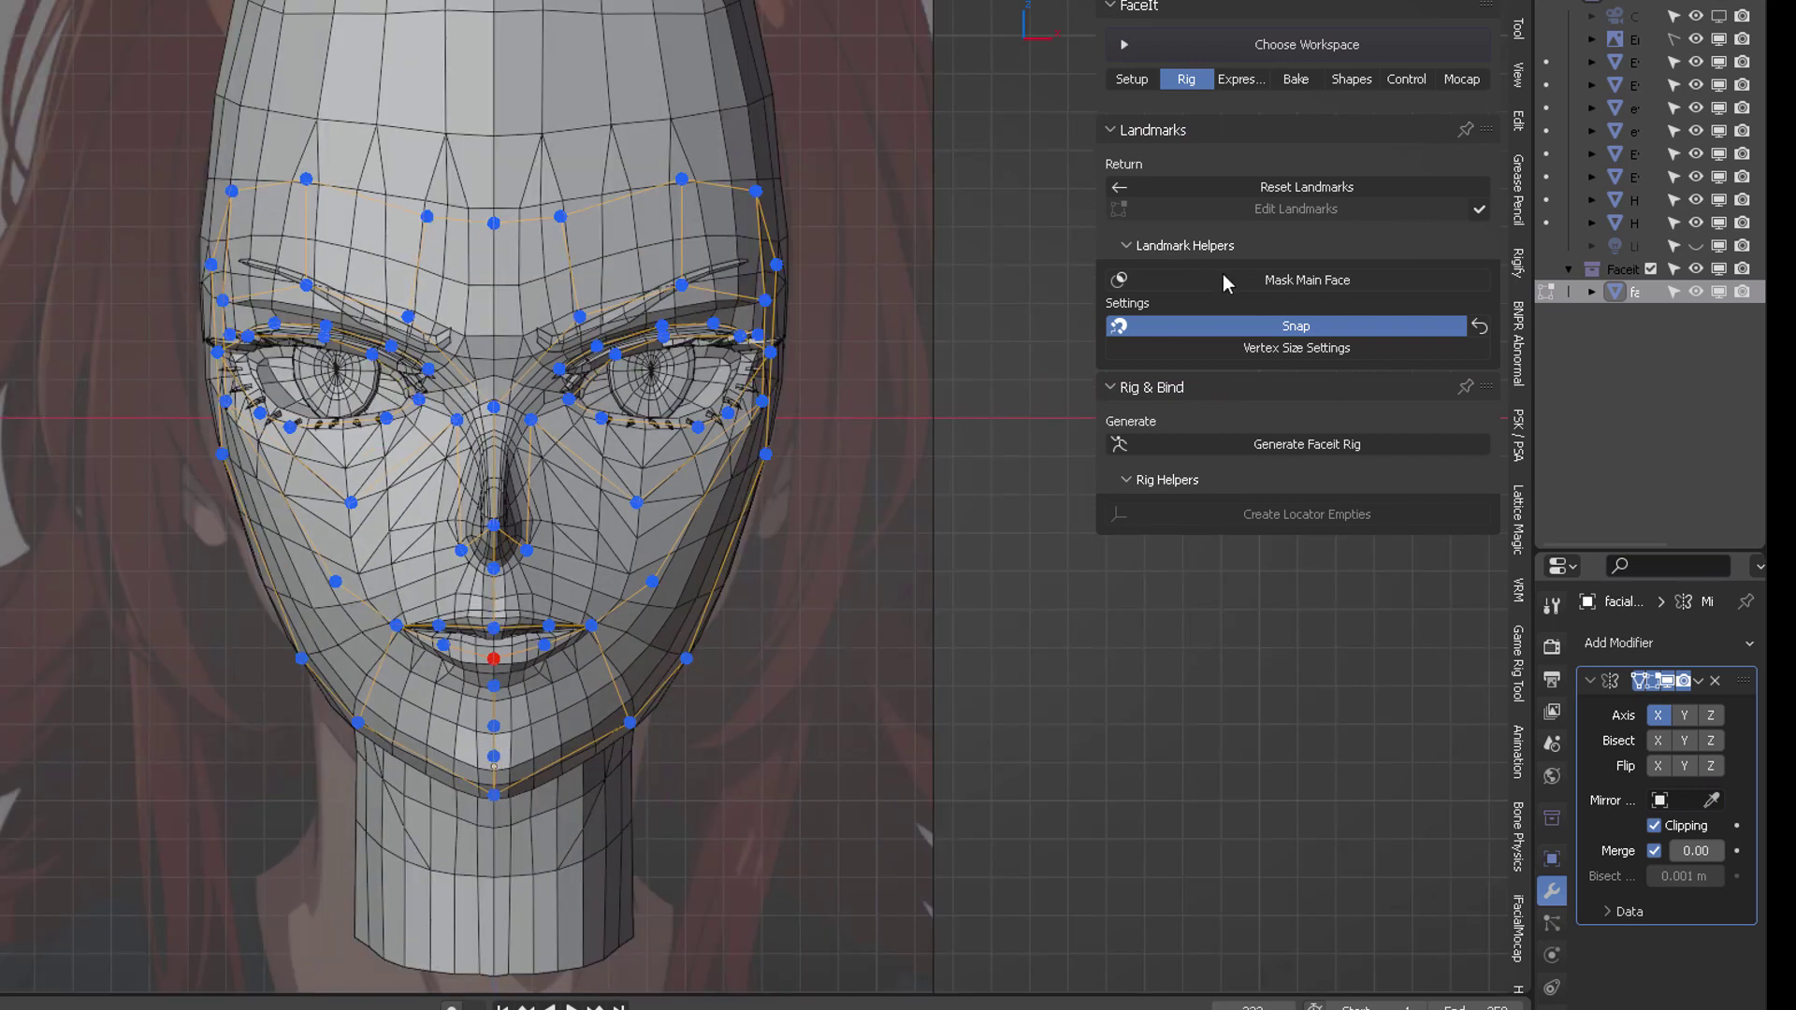
Generate the FaceIt rig from the landmarks and bind it to the registered face objects.
{"action": "left_click", "coordinate": [1307, 445]}
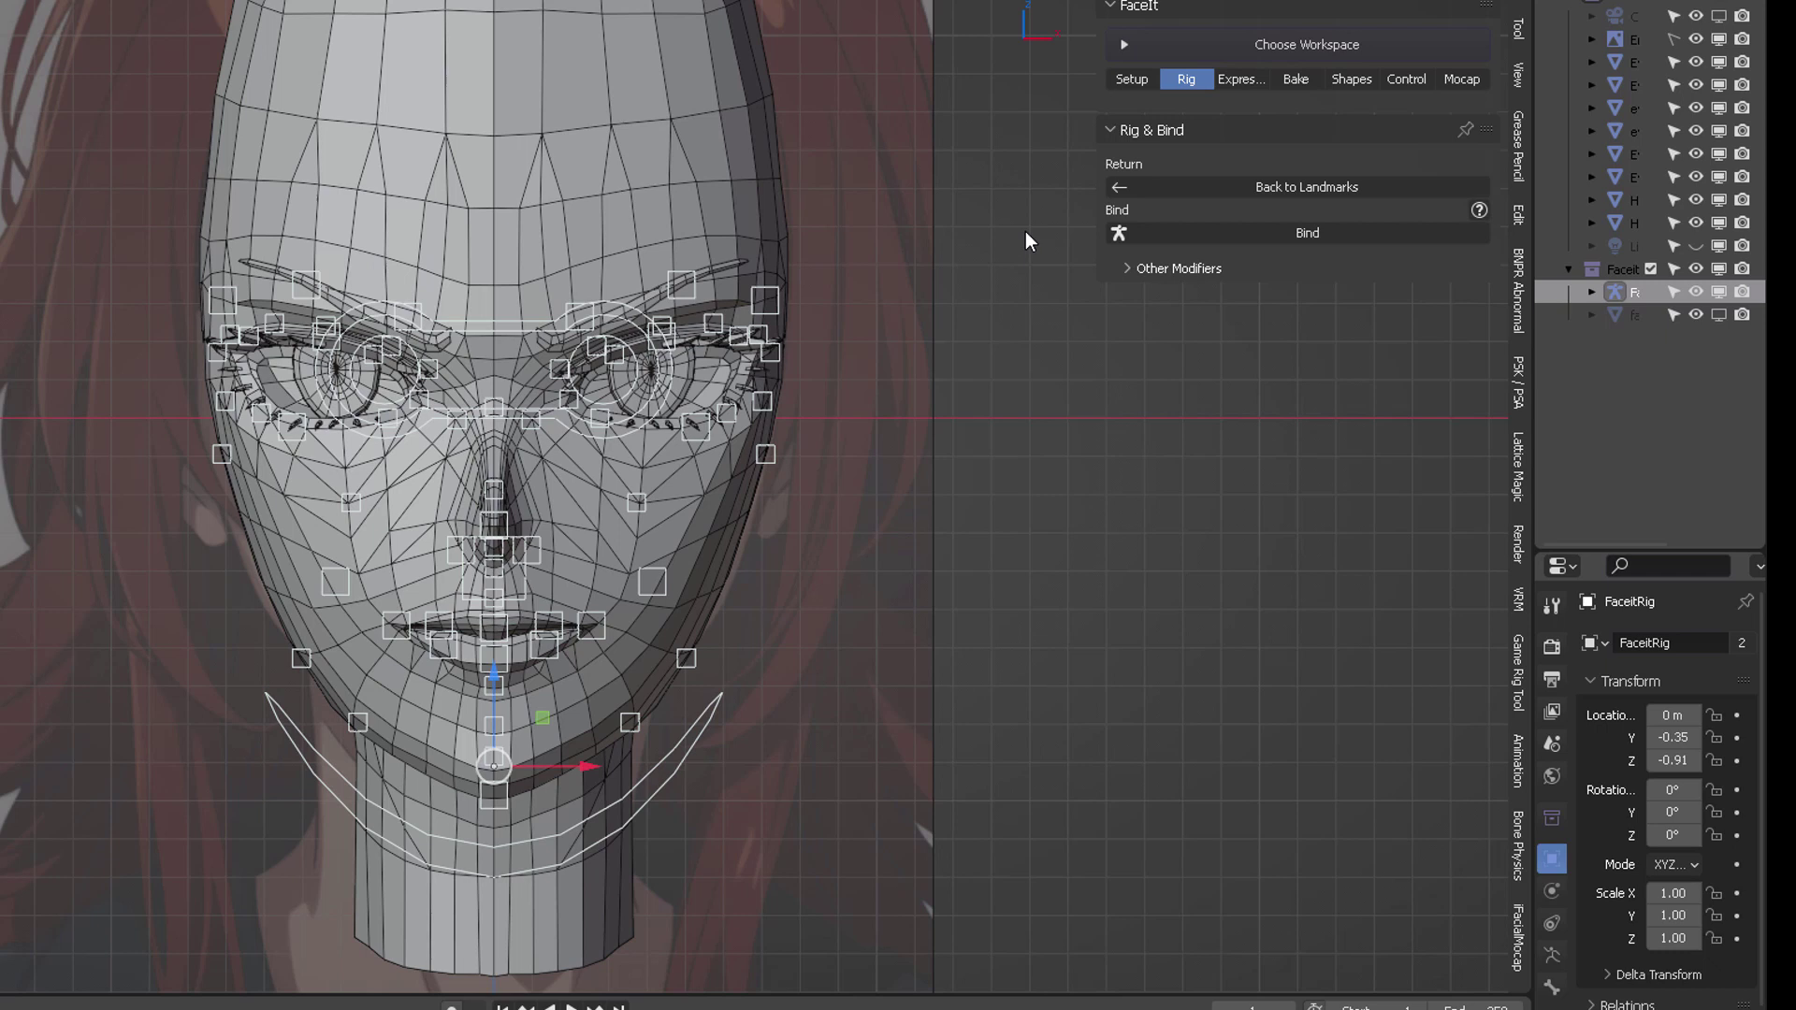
{"action": "left_click", "coordinate": [1307, 233]}
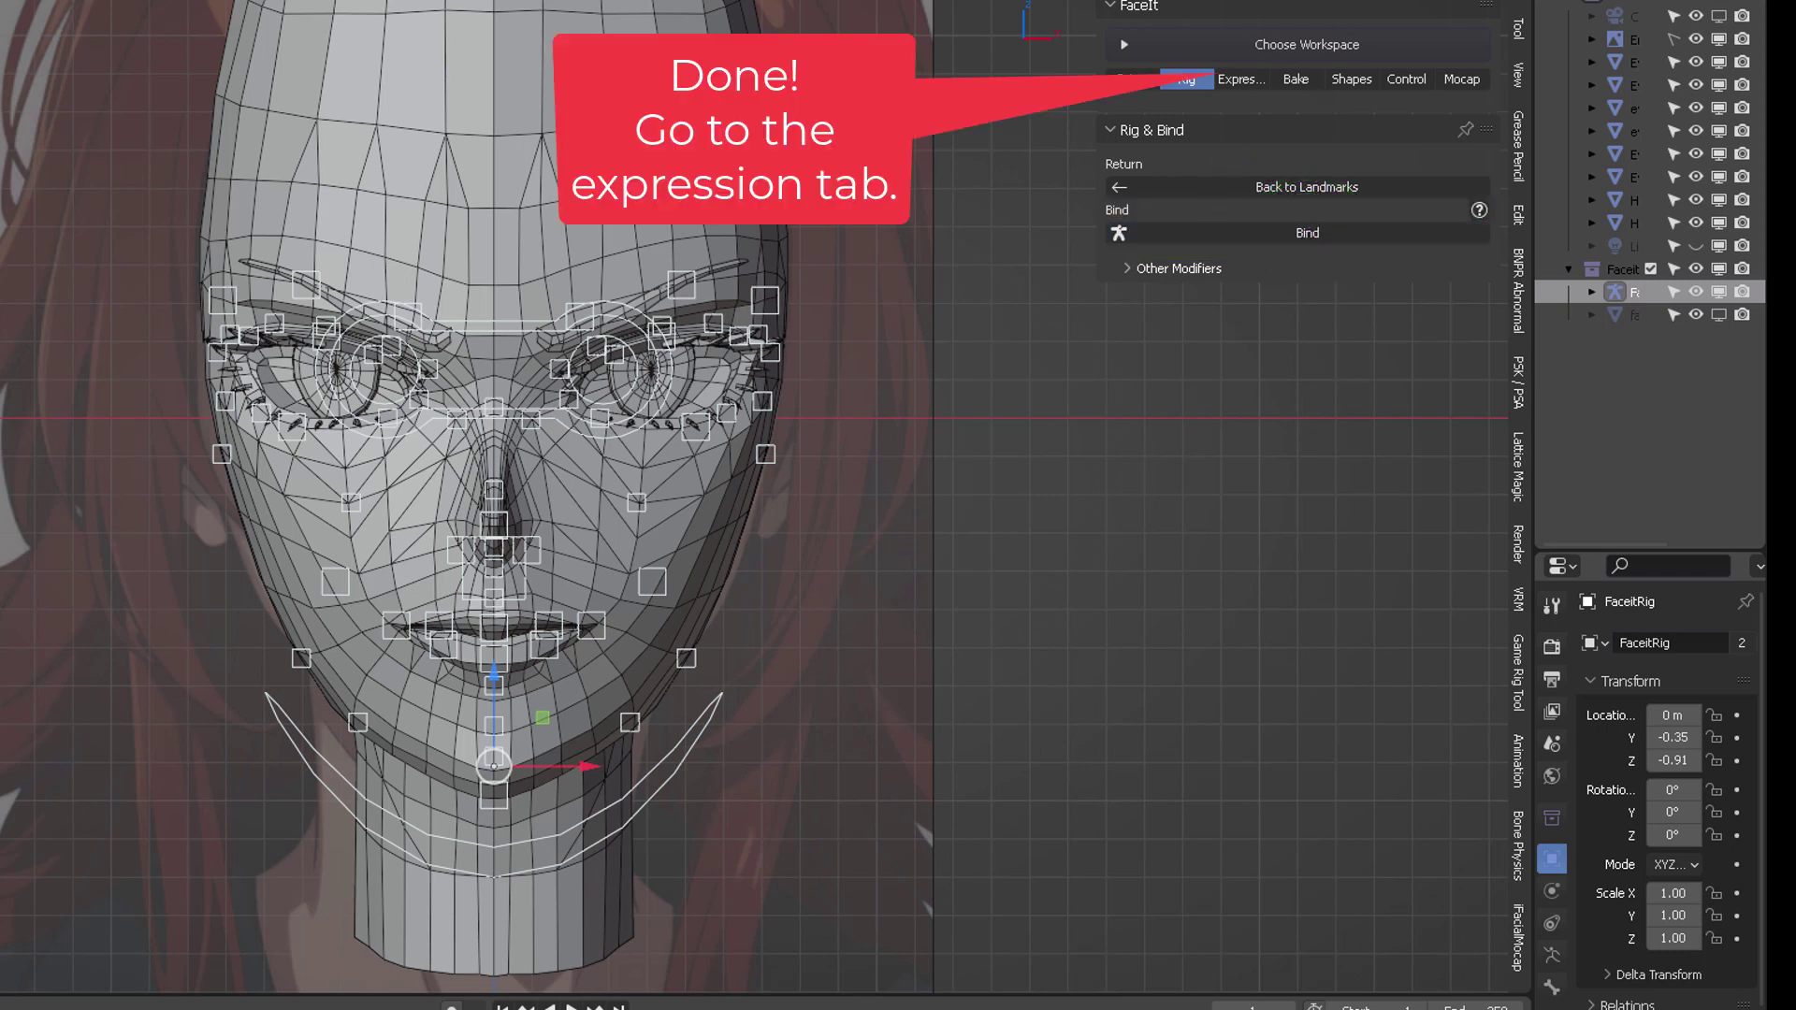
{"action": "key", "text": "ctrl+Tab"}
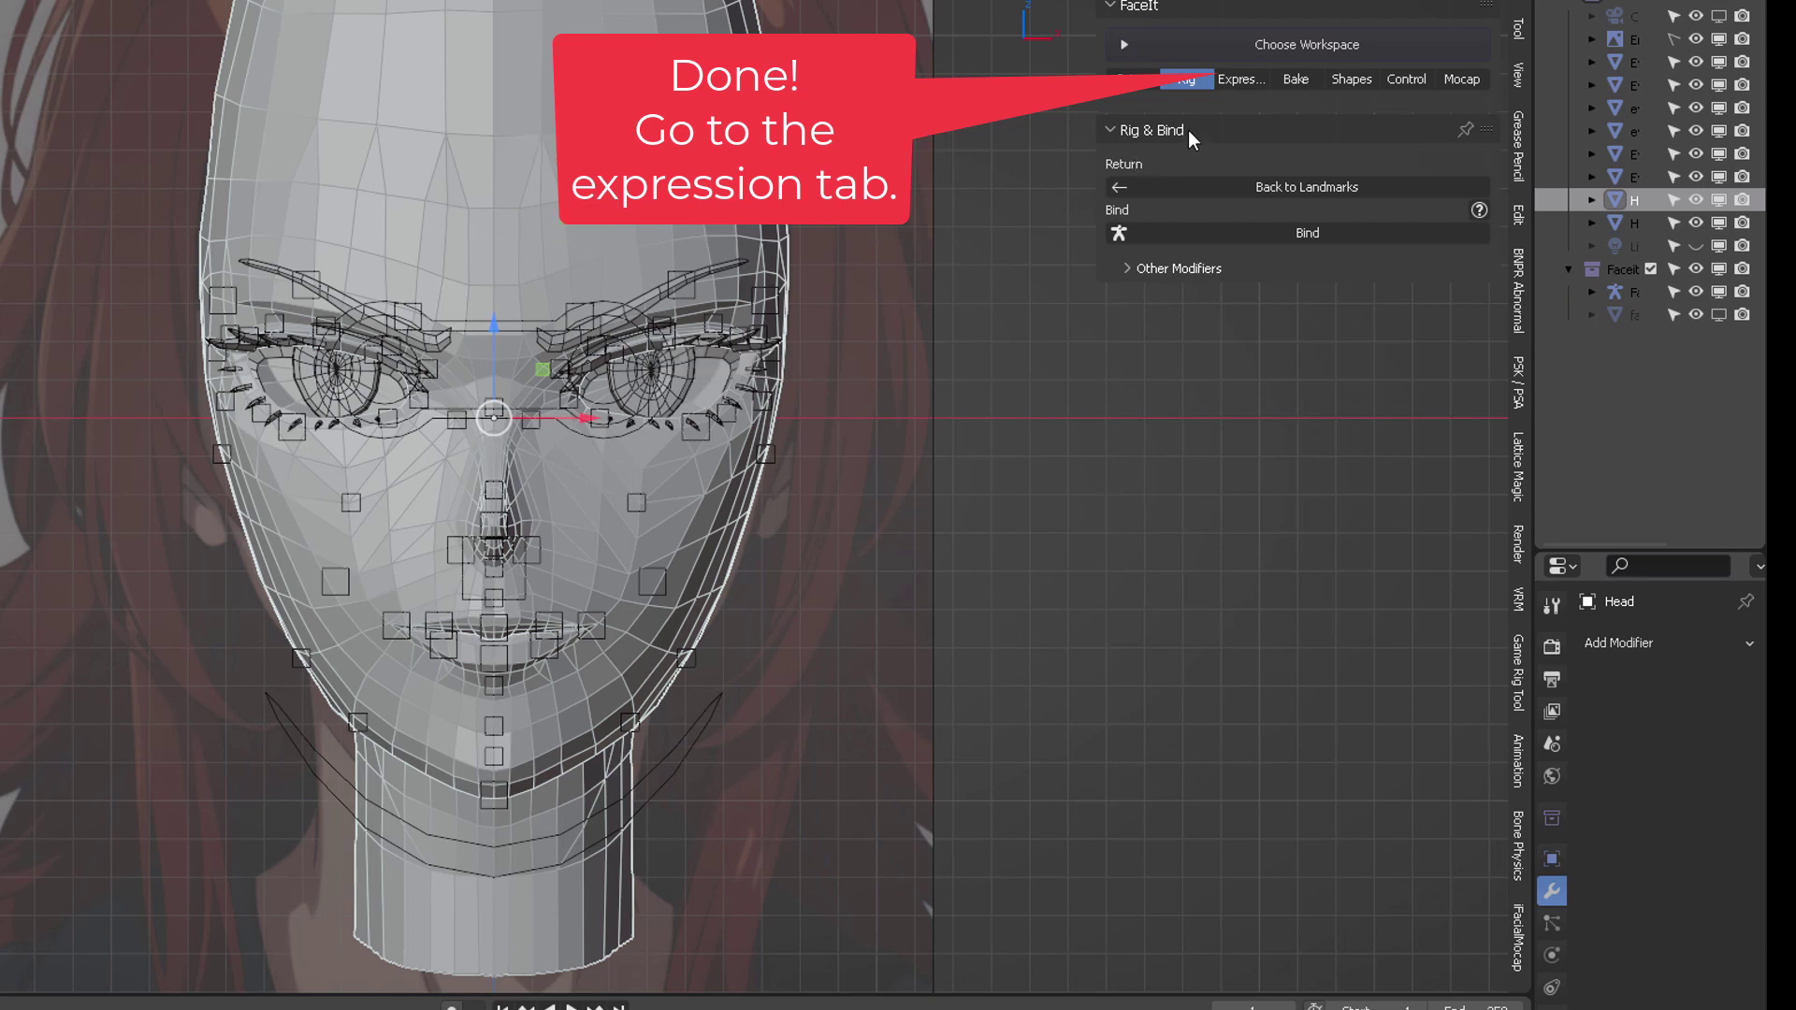
Go back to the landmarks stage, switch to Object Mode and select the Head mesh.
{"action": "left_click", "coordinate": [1268, 190]}
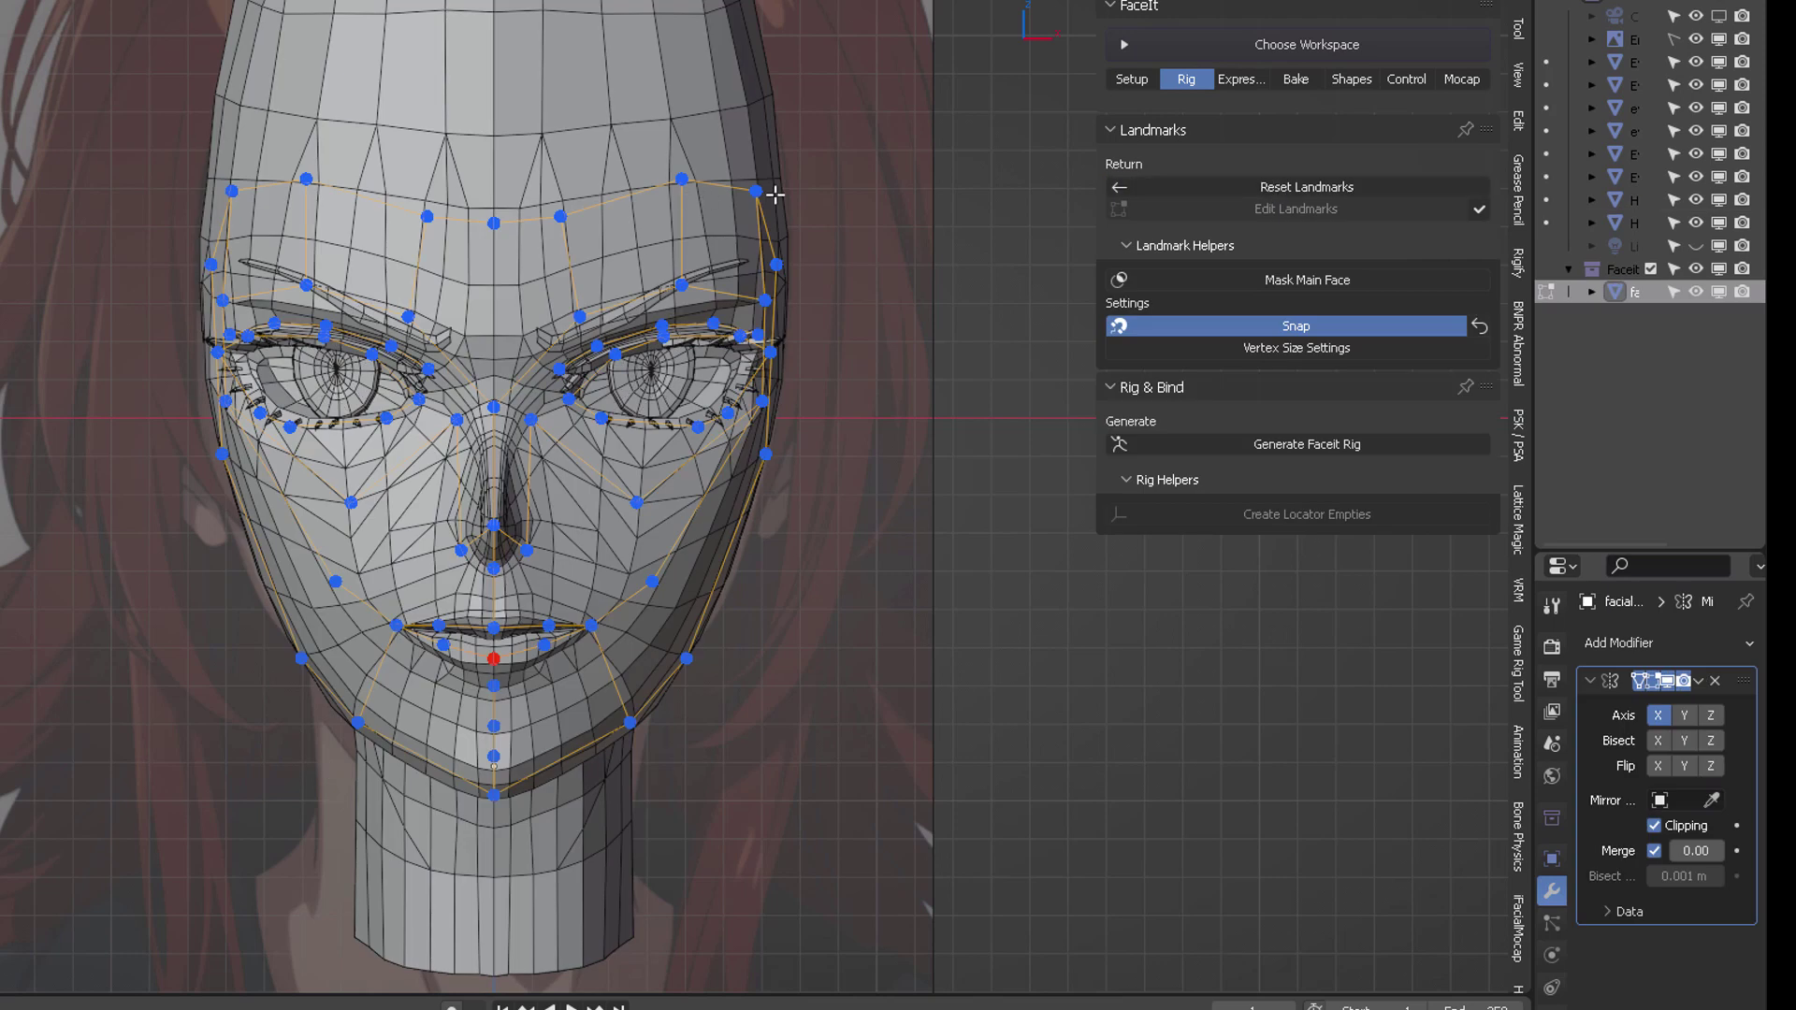
{"action": "key", "text": "ctrl+Tab"}
{"action": "left_click", "coordinate": [613, 188]}
{"action": "left_click", "coordinate": [614, 109]}
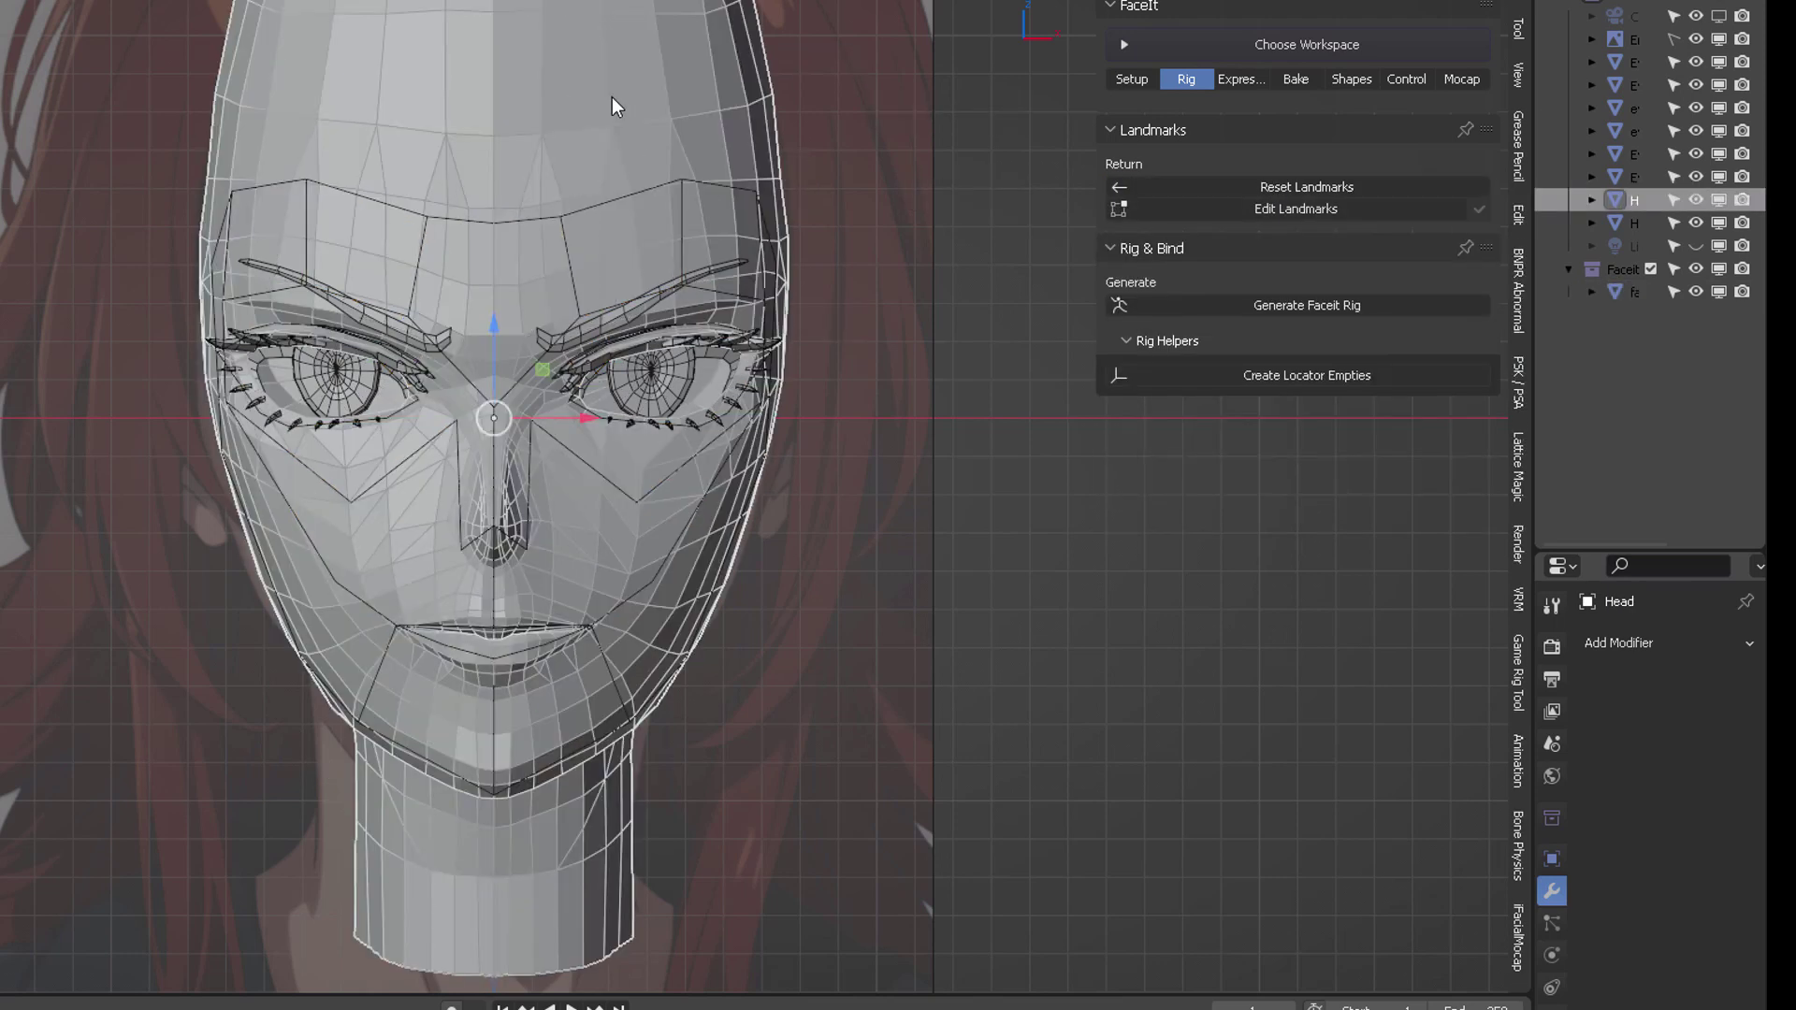
Create locator empties with teeth and jaw locators disabled, keeping only eye locators.
{"action": "left_click", "coordinate": [1310, 379]}
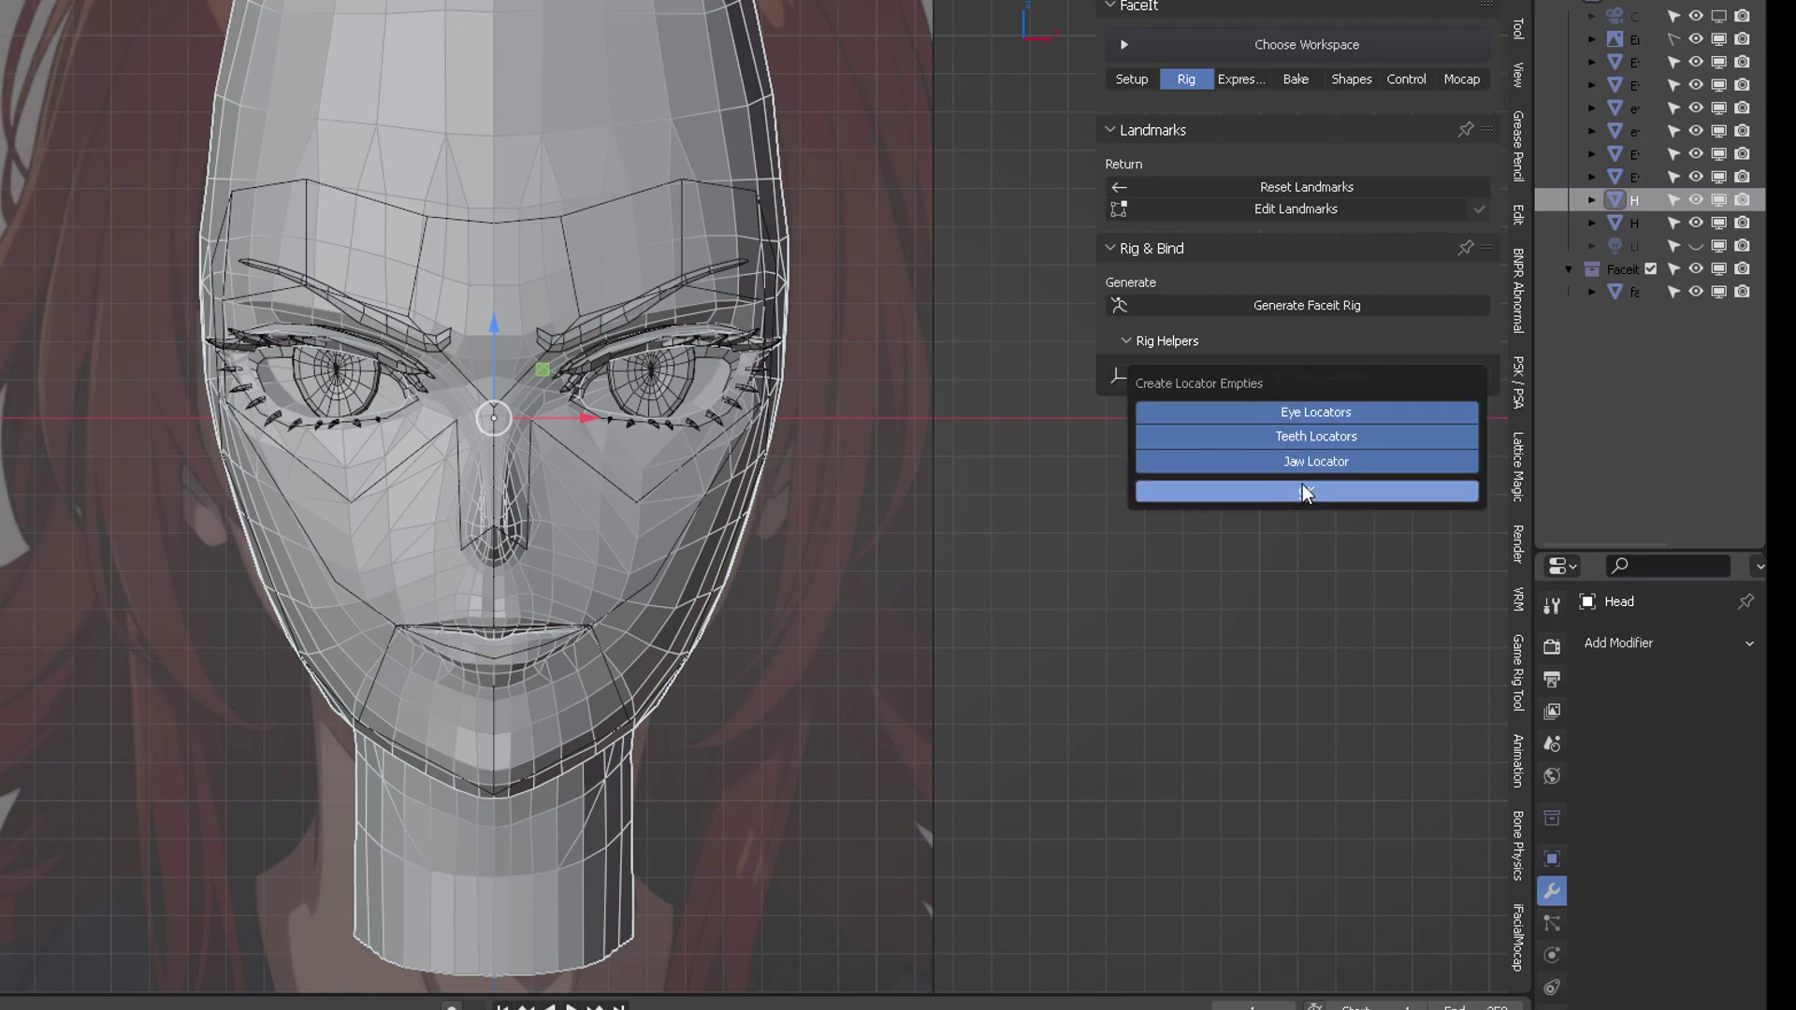
{"action": "left_click", "coordinate": [1303, 436]}
{"action": "left_click", "coordinate": [1294, 462]}
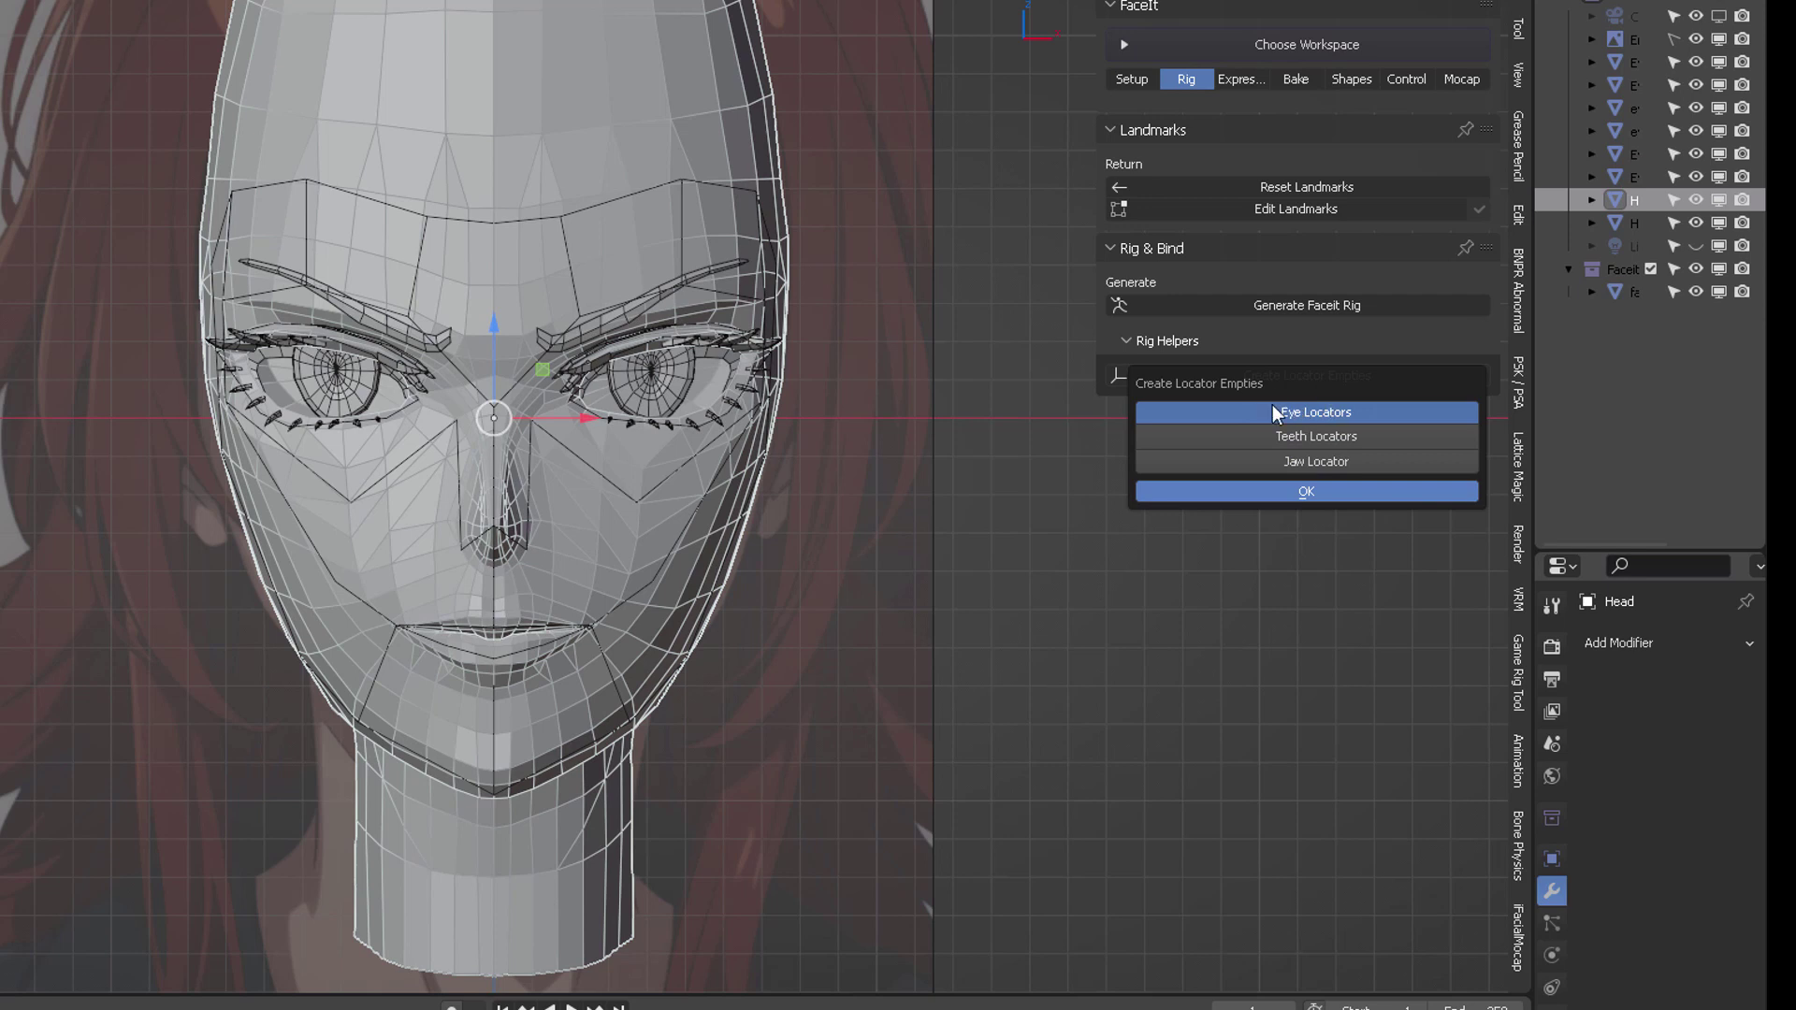
{"action": "left_click", "coordinate": [1303, 492]}
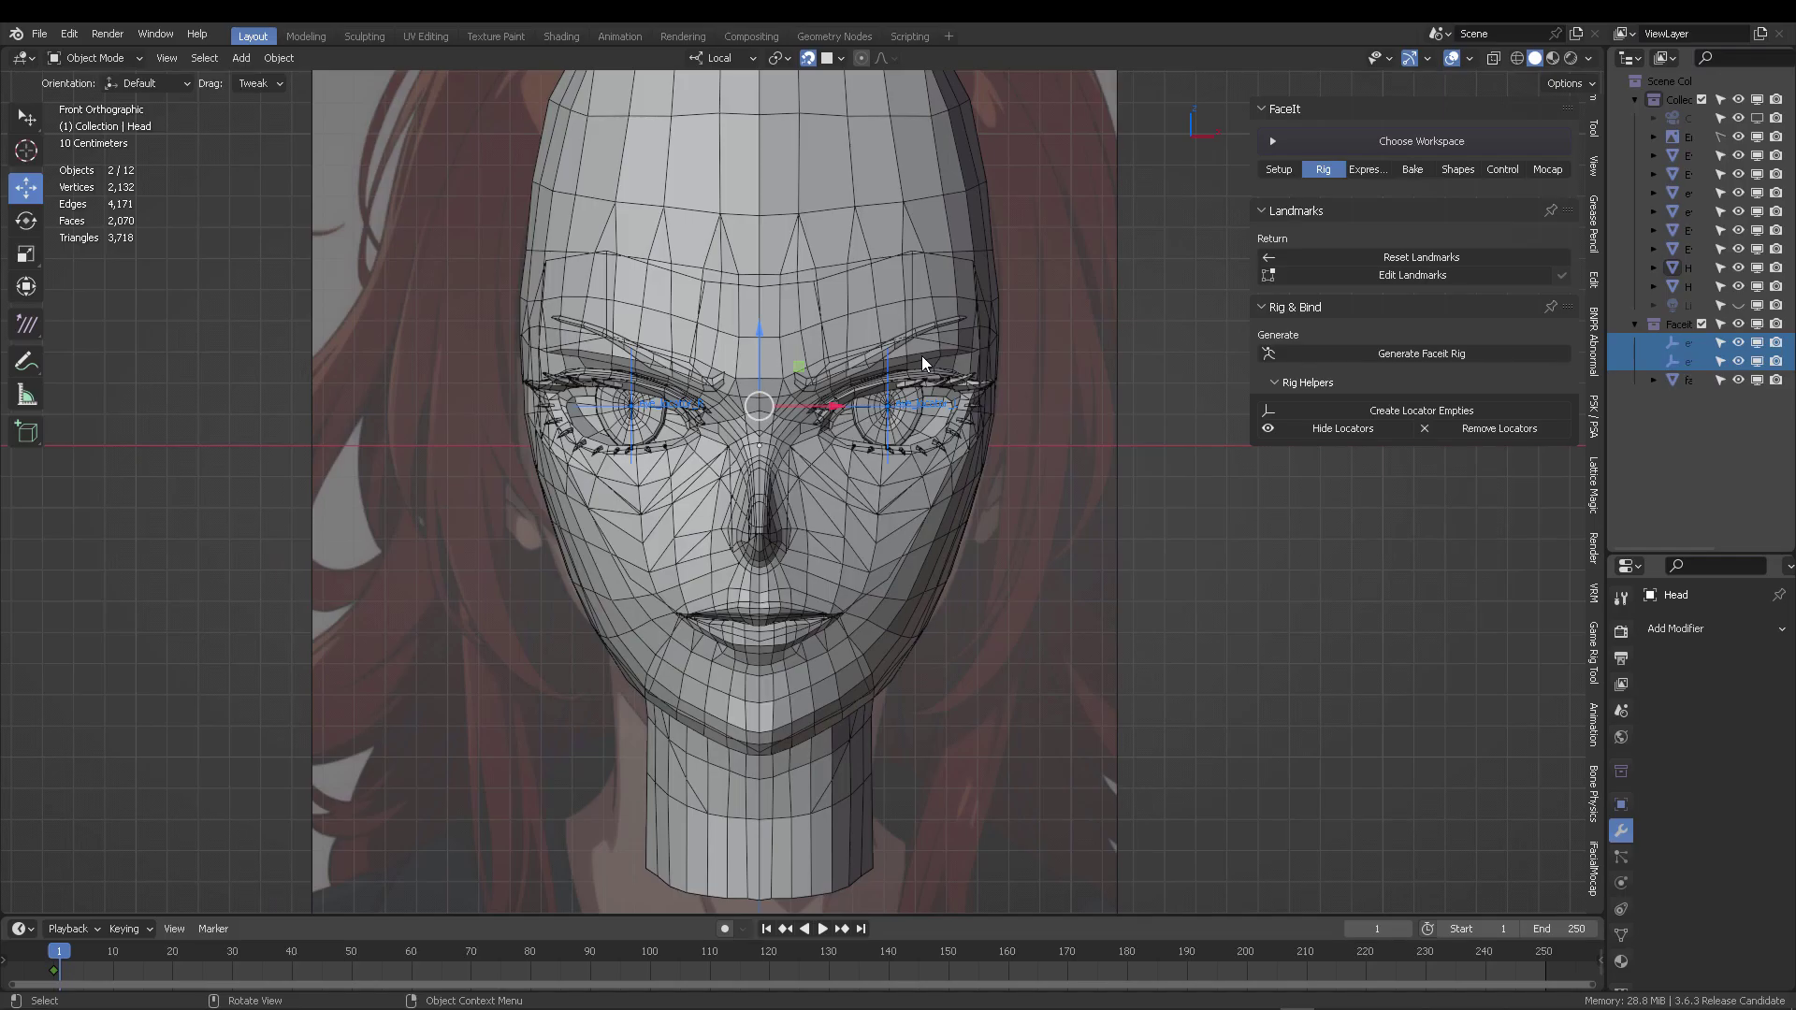
In wireframe right-side view, move the eye locator along Y into the eyeball centre.
{"action": "left_click", "coordinate": [1515, 59]}
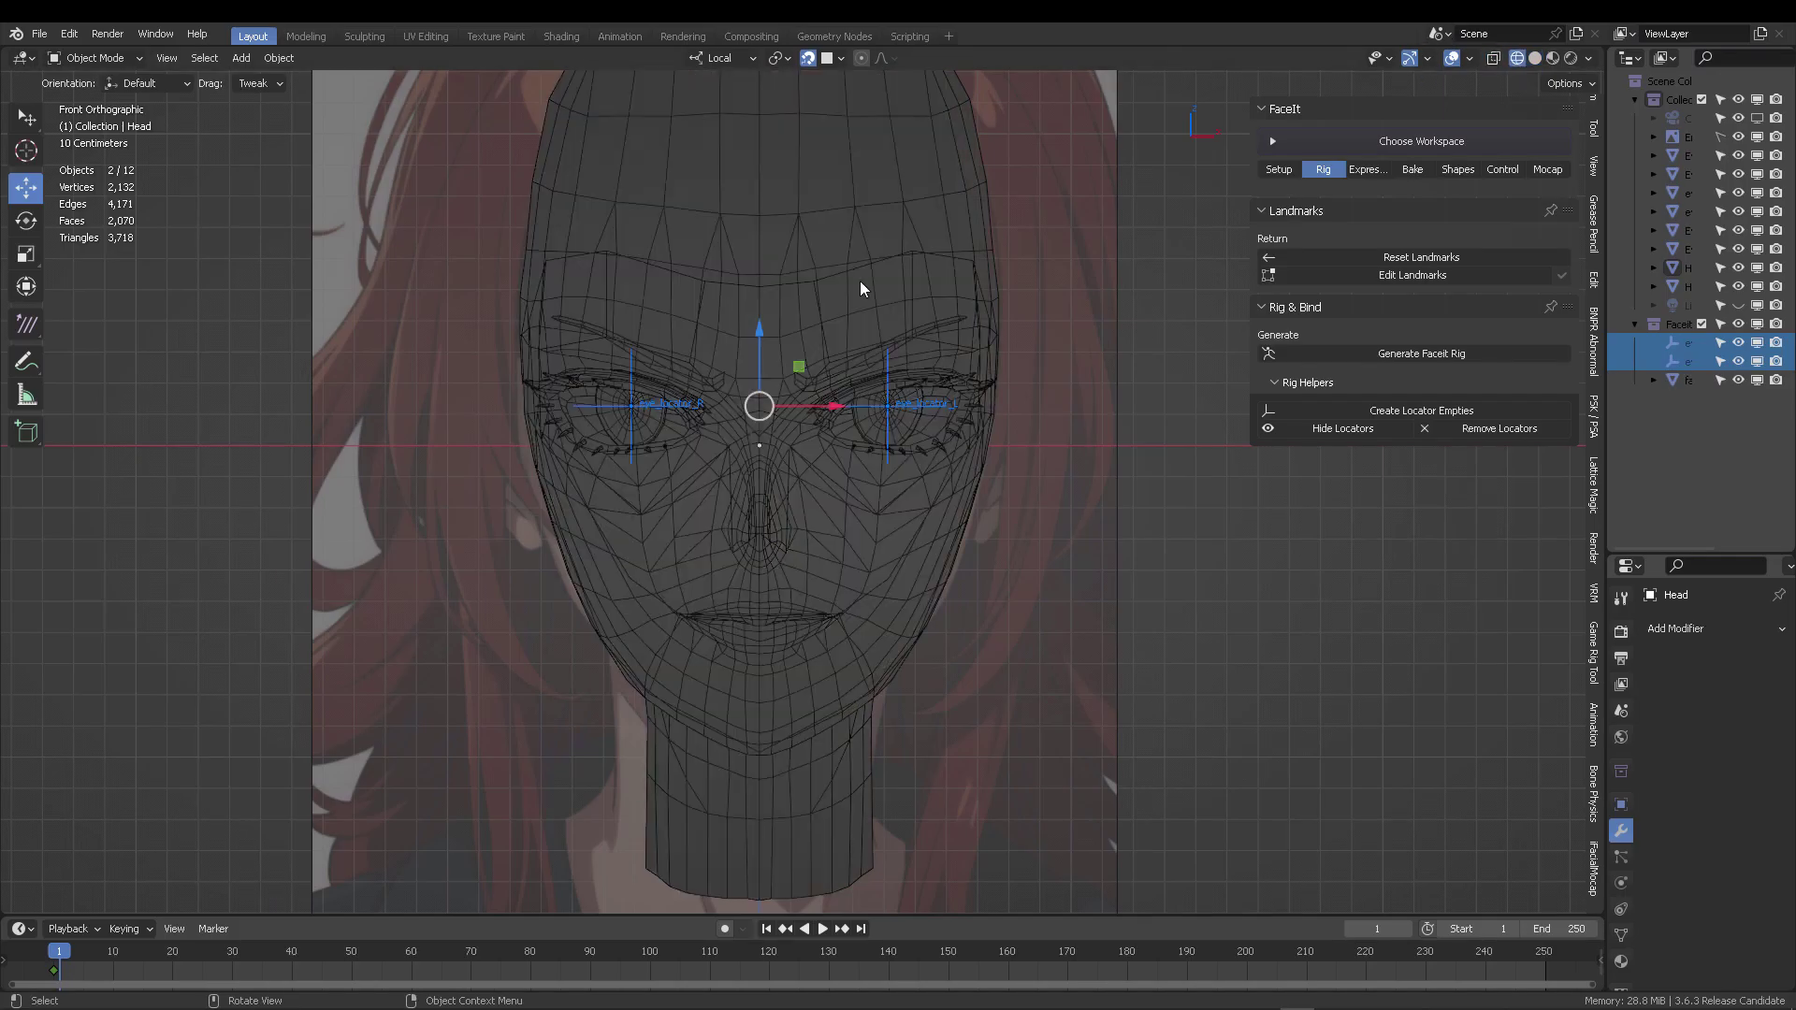
{"action": "middle_click_drag", "start_coordinate": [860, 280], "coordinate": [879, 384]}
{"action": "mouse_move", "coordinate": [823, 598]}
{"action": "middle_mouse_down"}
{"action": "mouse_move", "coordinate": [835, 425]}
{"action": "mouse_move", "coordinate": [699, 374]}
{"action": "mouse_move", "coordinate": [687, 391]}
{"action": "mouse_move", "coordinate": [700, 375]}
{"action": "middle_mouse_up"}
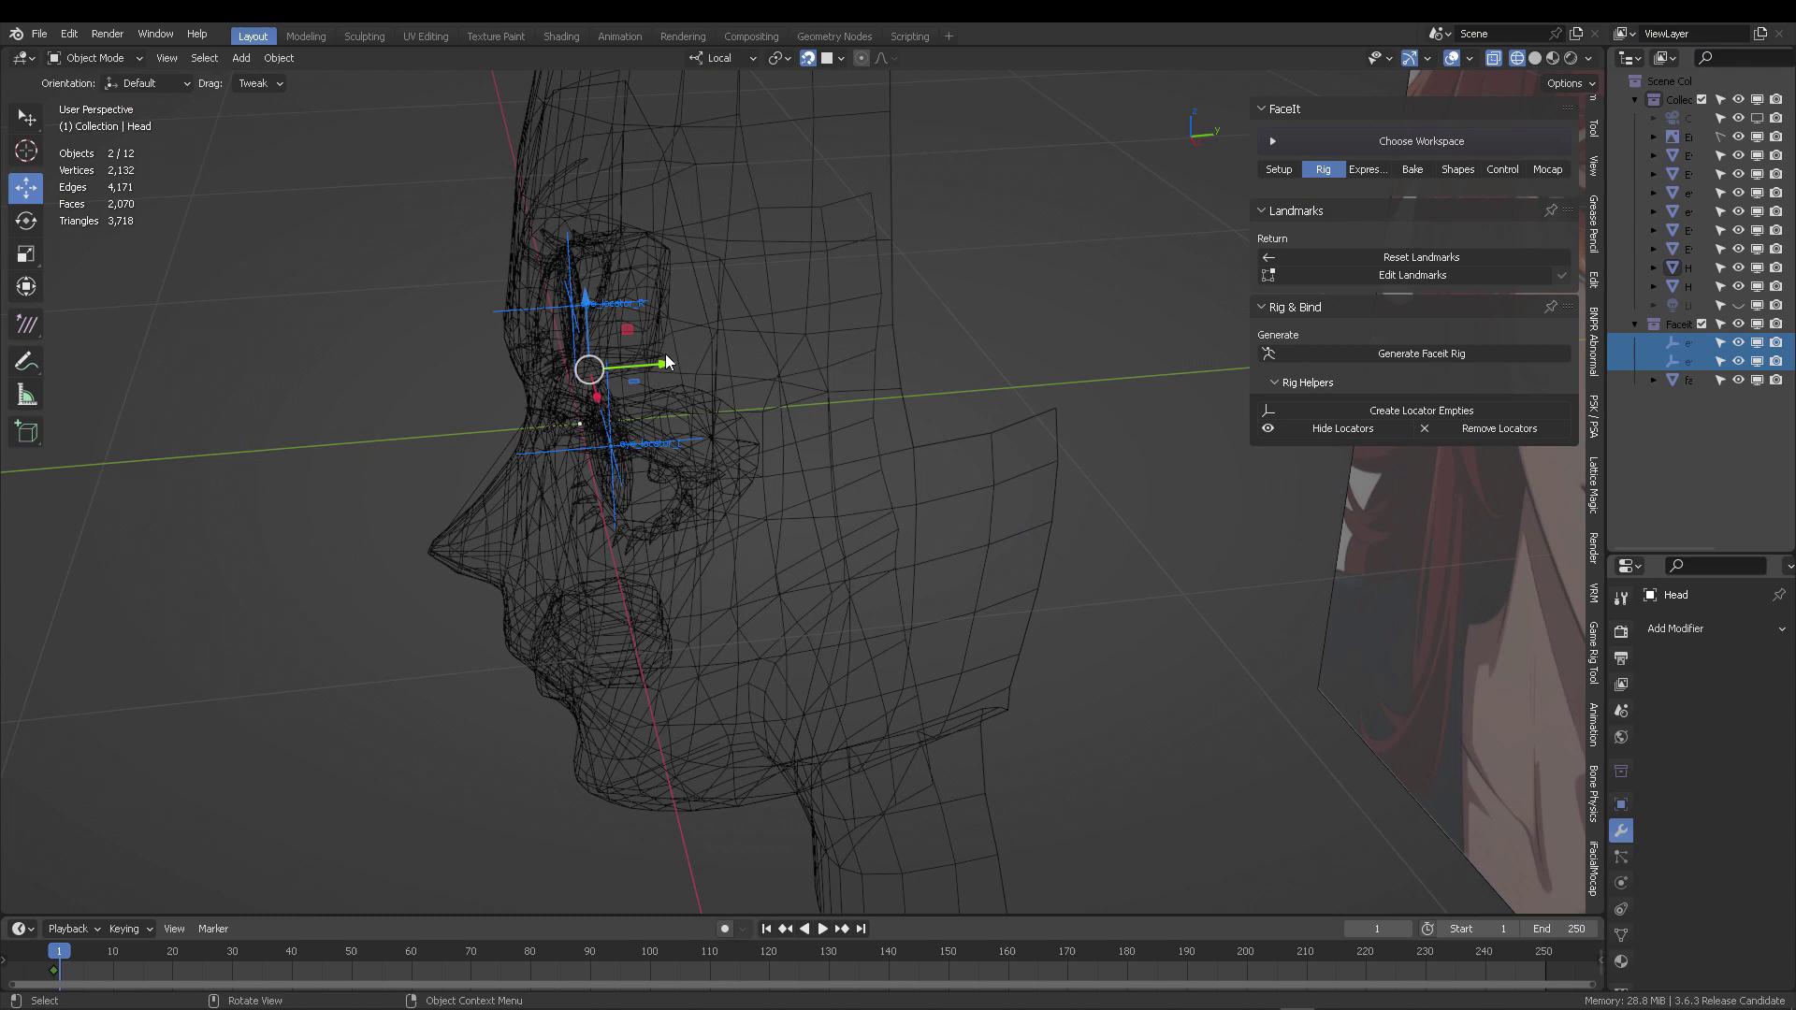
{"action": "key", "text": "KP_3"}
{"action": "scroll", "coordinate": [672, 345], "scroll_direction": "up", "scroll_amount": 3}
{"action": "middle_click_drag", "start_coordinate": [672, 344], "coordinate": [702, 468], "text": "shift"}
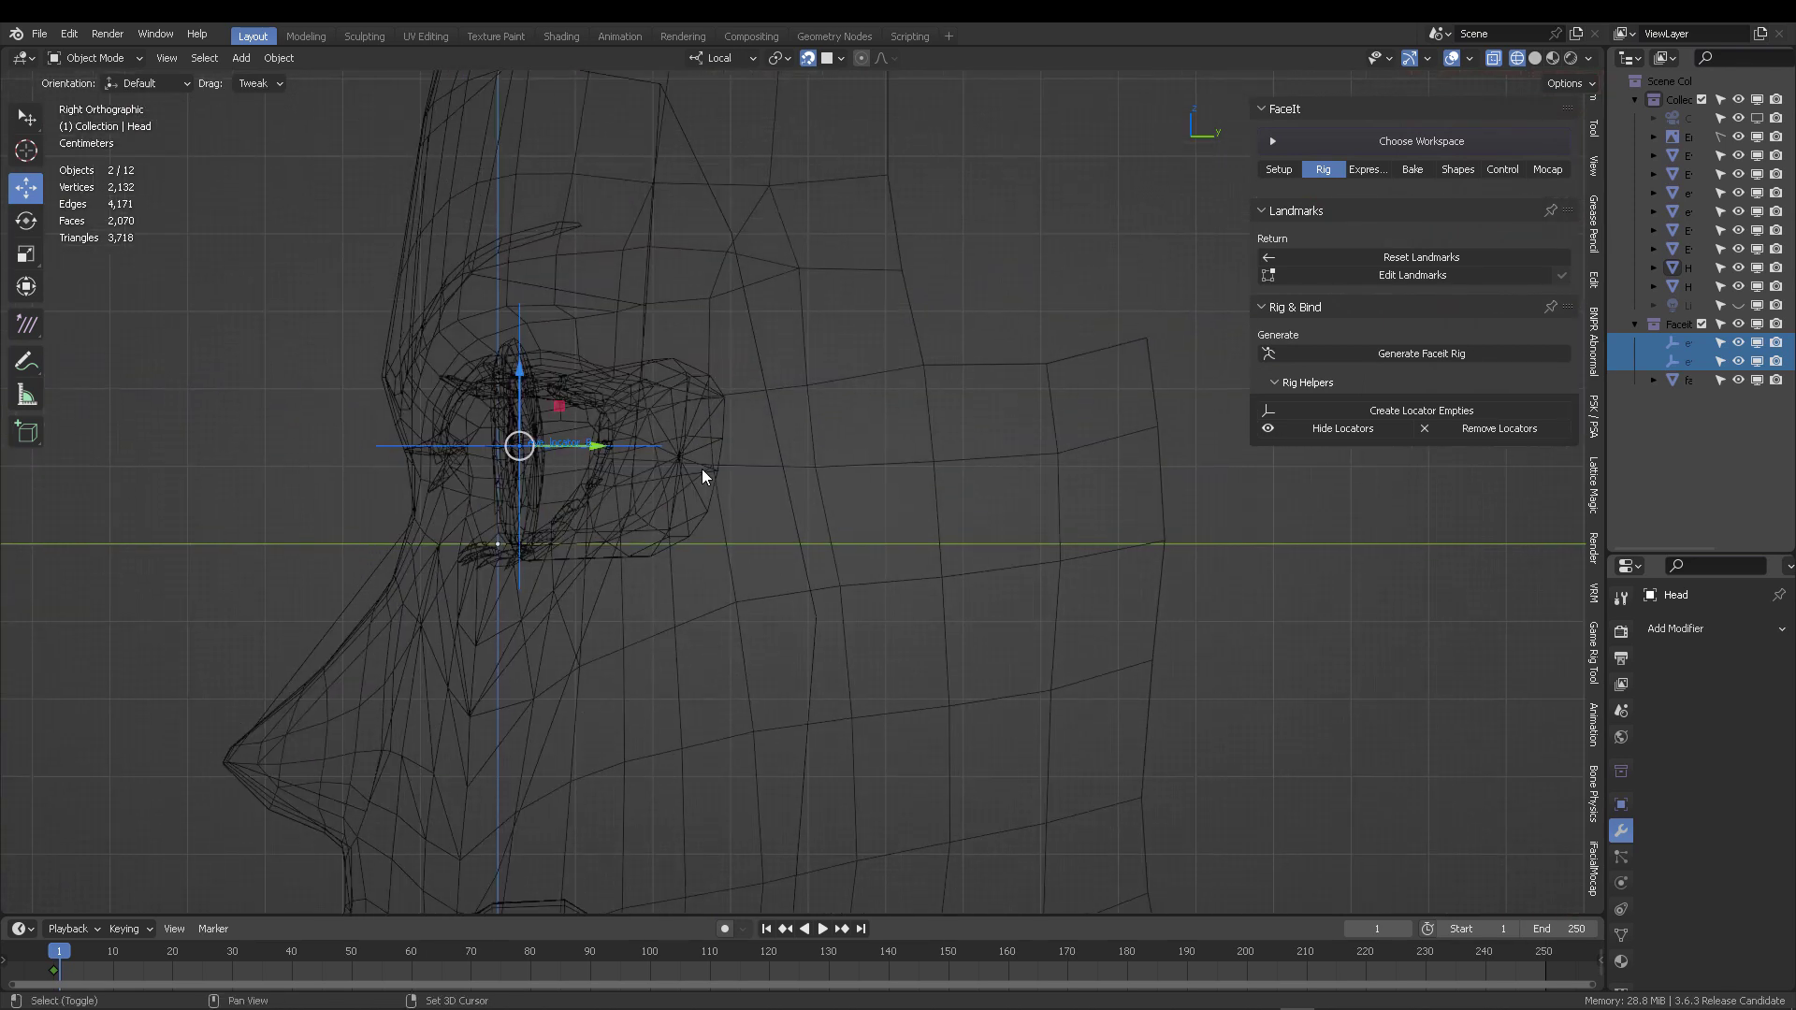
{"action": "left_click_drag", "start_coordinate": [600, 453], "coordinate": [776, 355]}
{"action": "middle_click_drag", "start_coordinate": [780, 348], "coordinate": [882, 89]}
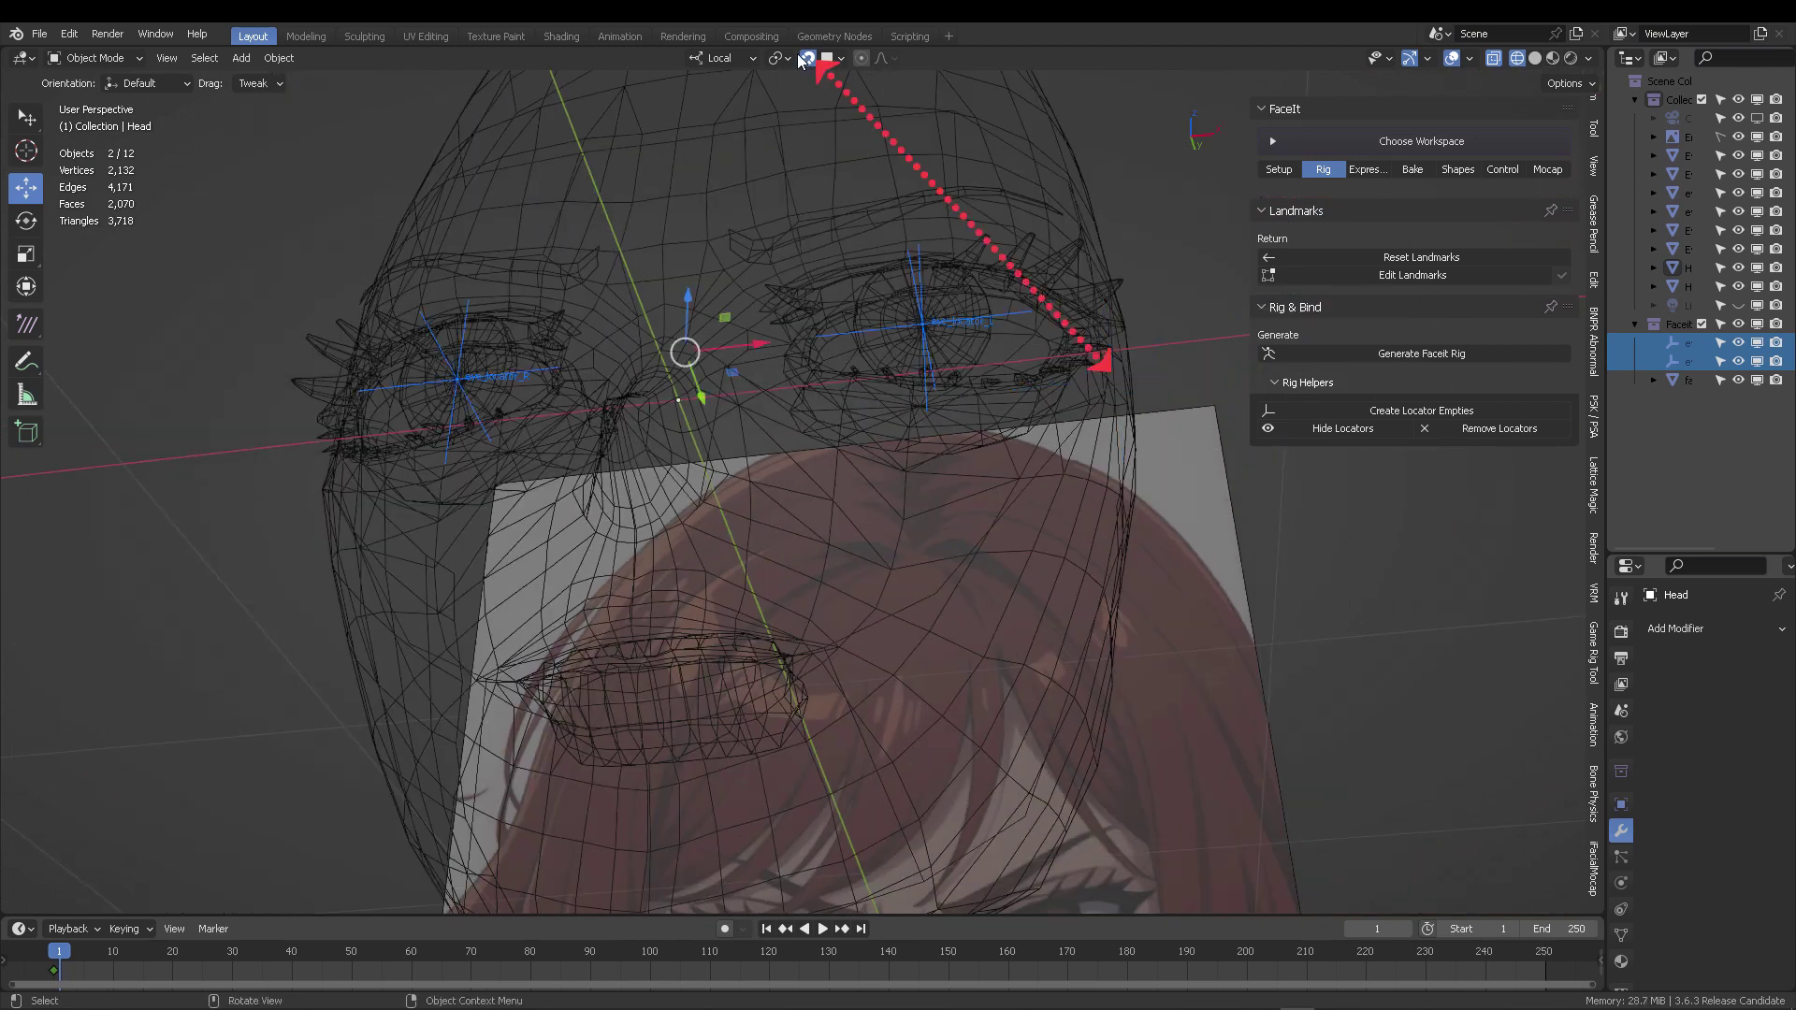
{"action": "middle_click_drag", "start_coordinate": [777, 136], "coordinate": [889, 325]}
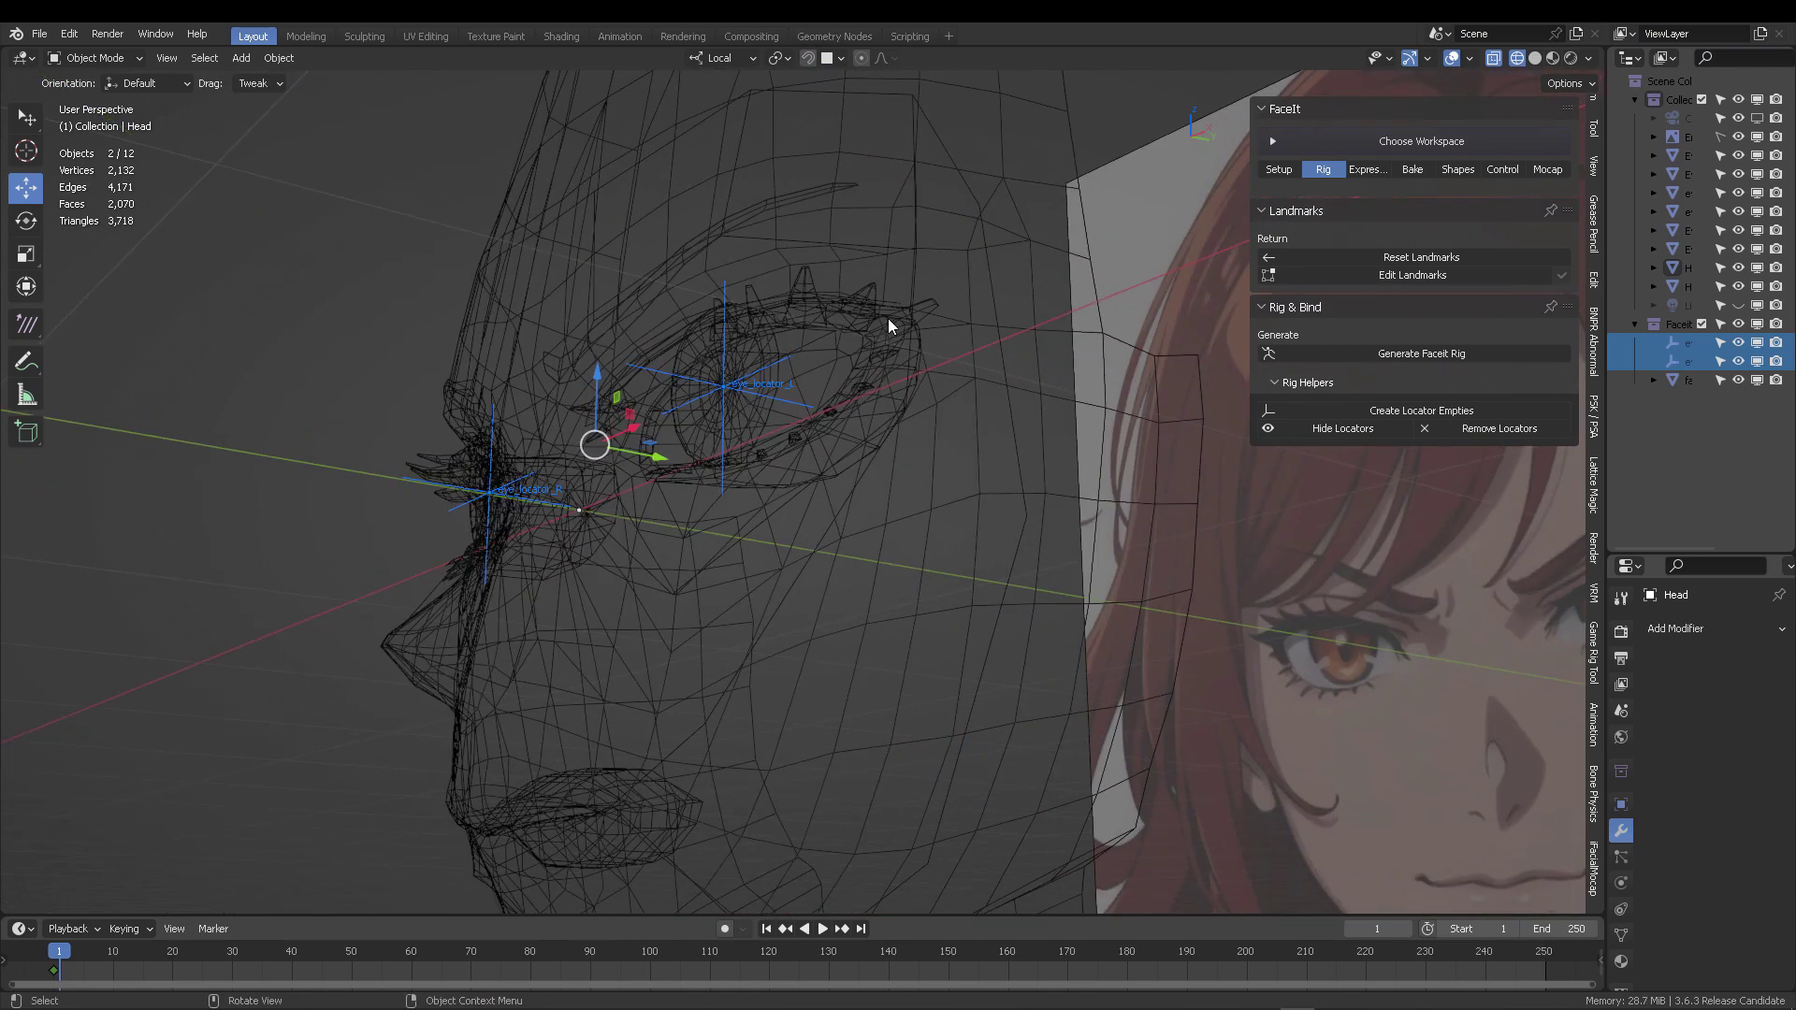
{"action": "key", "text": "KP_3"}
{"action": "key", "text": "g"}
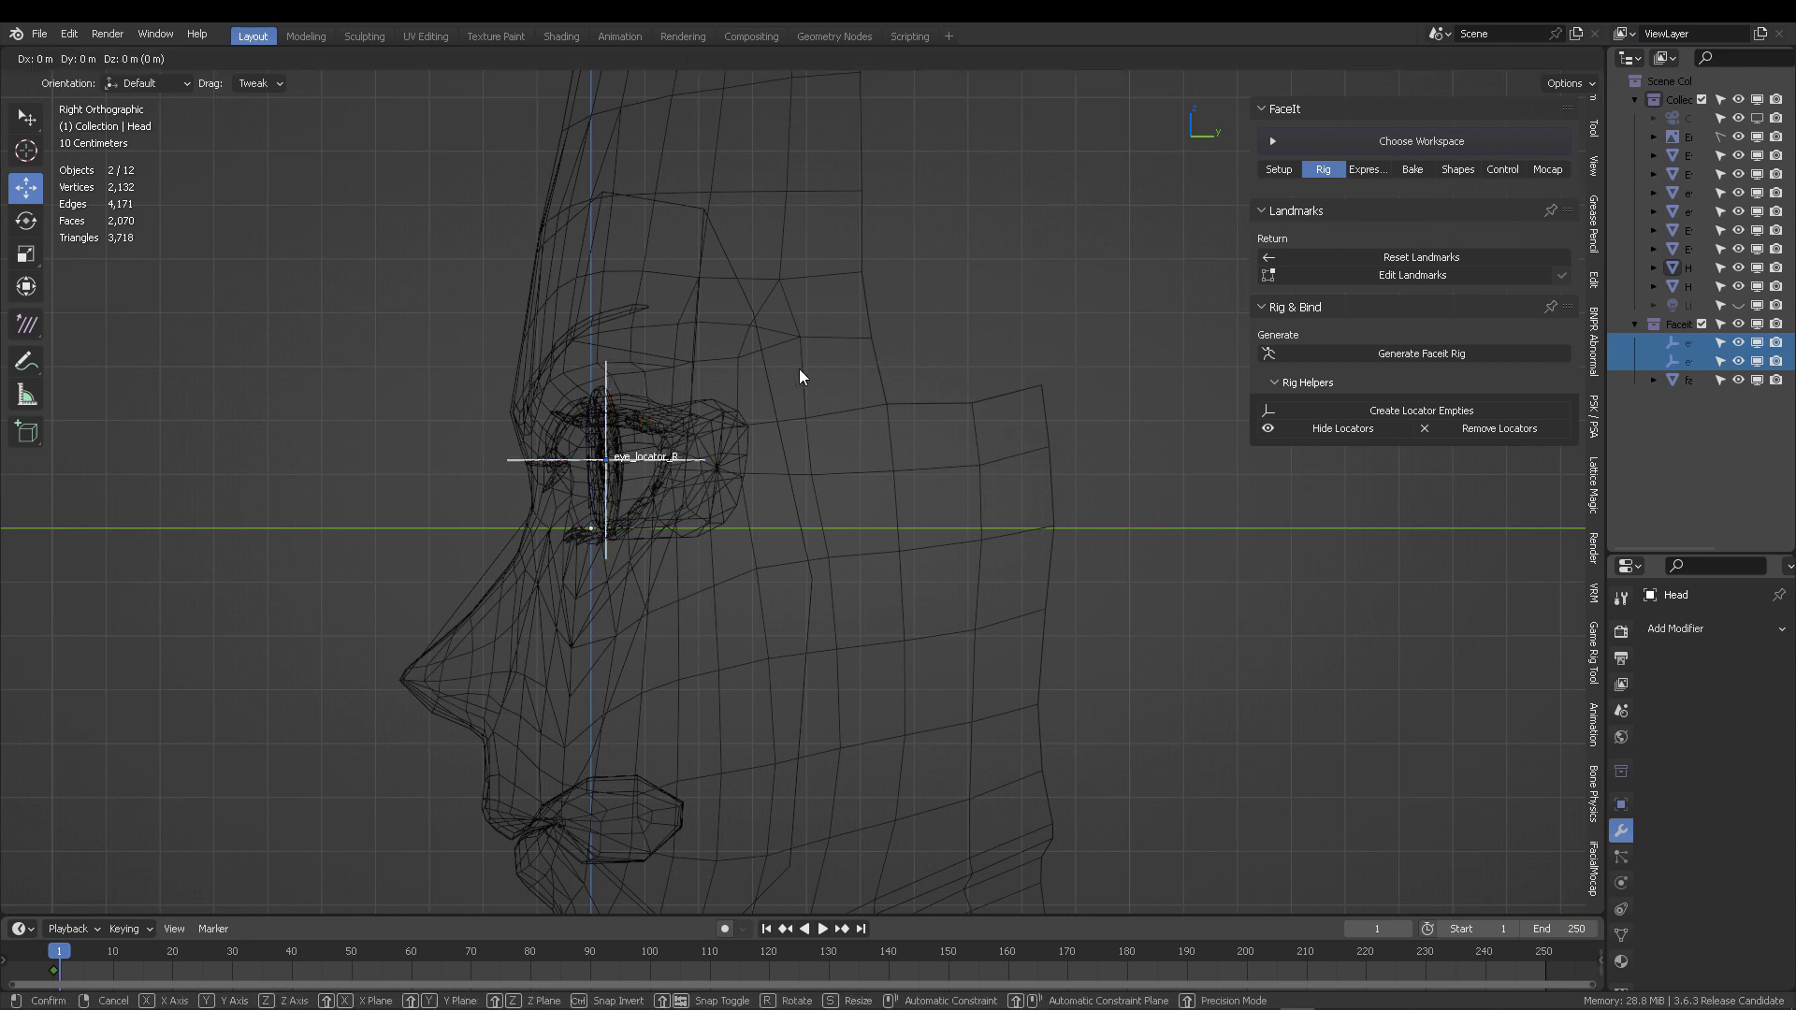
{"action": "key", "text": "y"}
{"action": "left_click", "coordinate": [901, 369]}
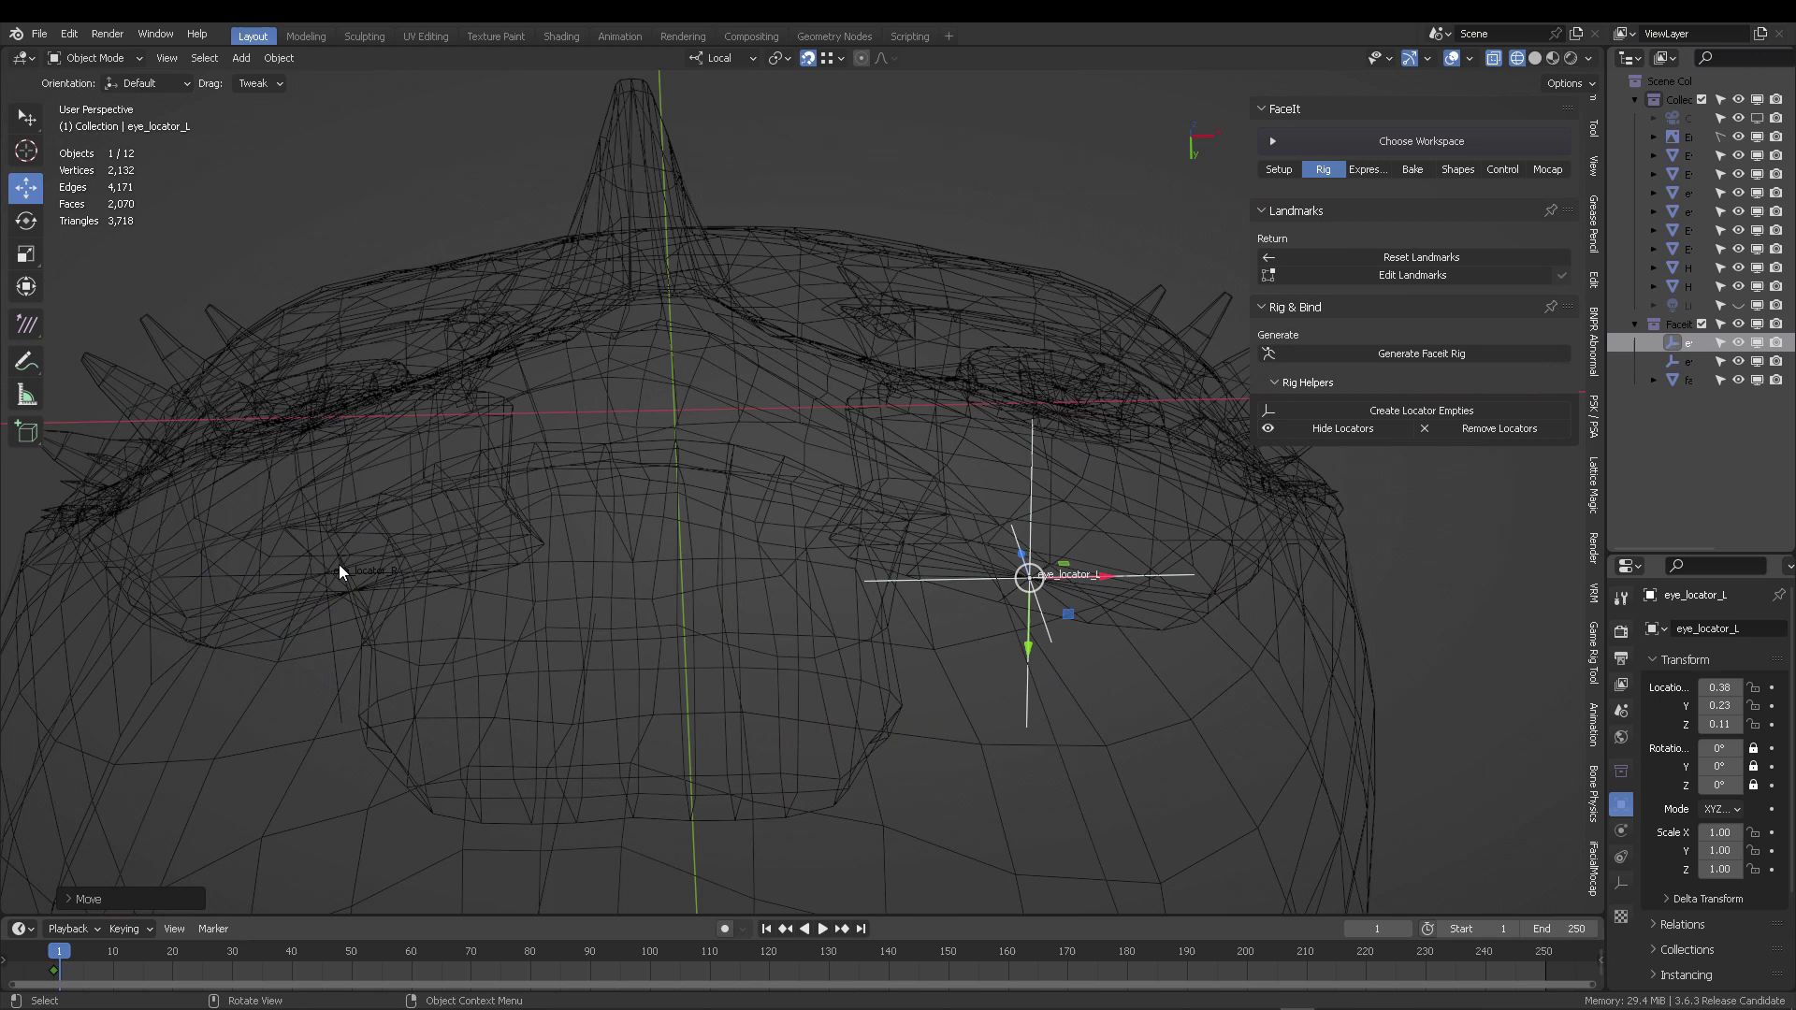
In front view, move the left eye locator along X to centre it at 0.39, 0.23, 0.11.
{"action": "left_click", "coordinate": [338, 564]}
{"action": "scroll", "coordinate": [475, 610], "scroll_direction": "up", "scroll_amount": 5}
{"action": "scroll", "coordinate": [945, 530], "scroll_direction": "down", "scroll_amount": 6}
{"action": "middle_click_drag", "start_coordinate": [945, 530], "coordinate": [527, 527]}
{"action": "key", "text": "KP_1"}
{"action": "left_click", "coordinate": [1042, 463]}
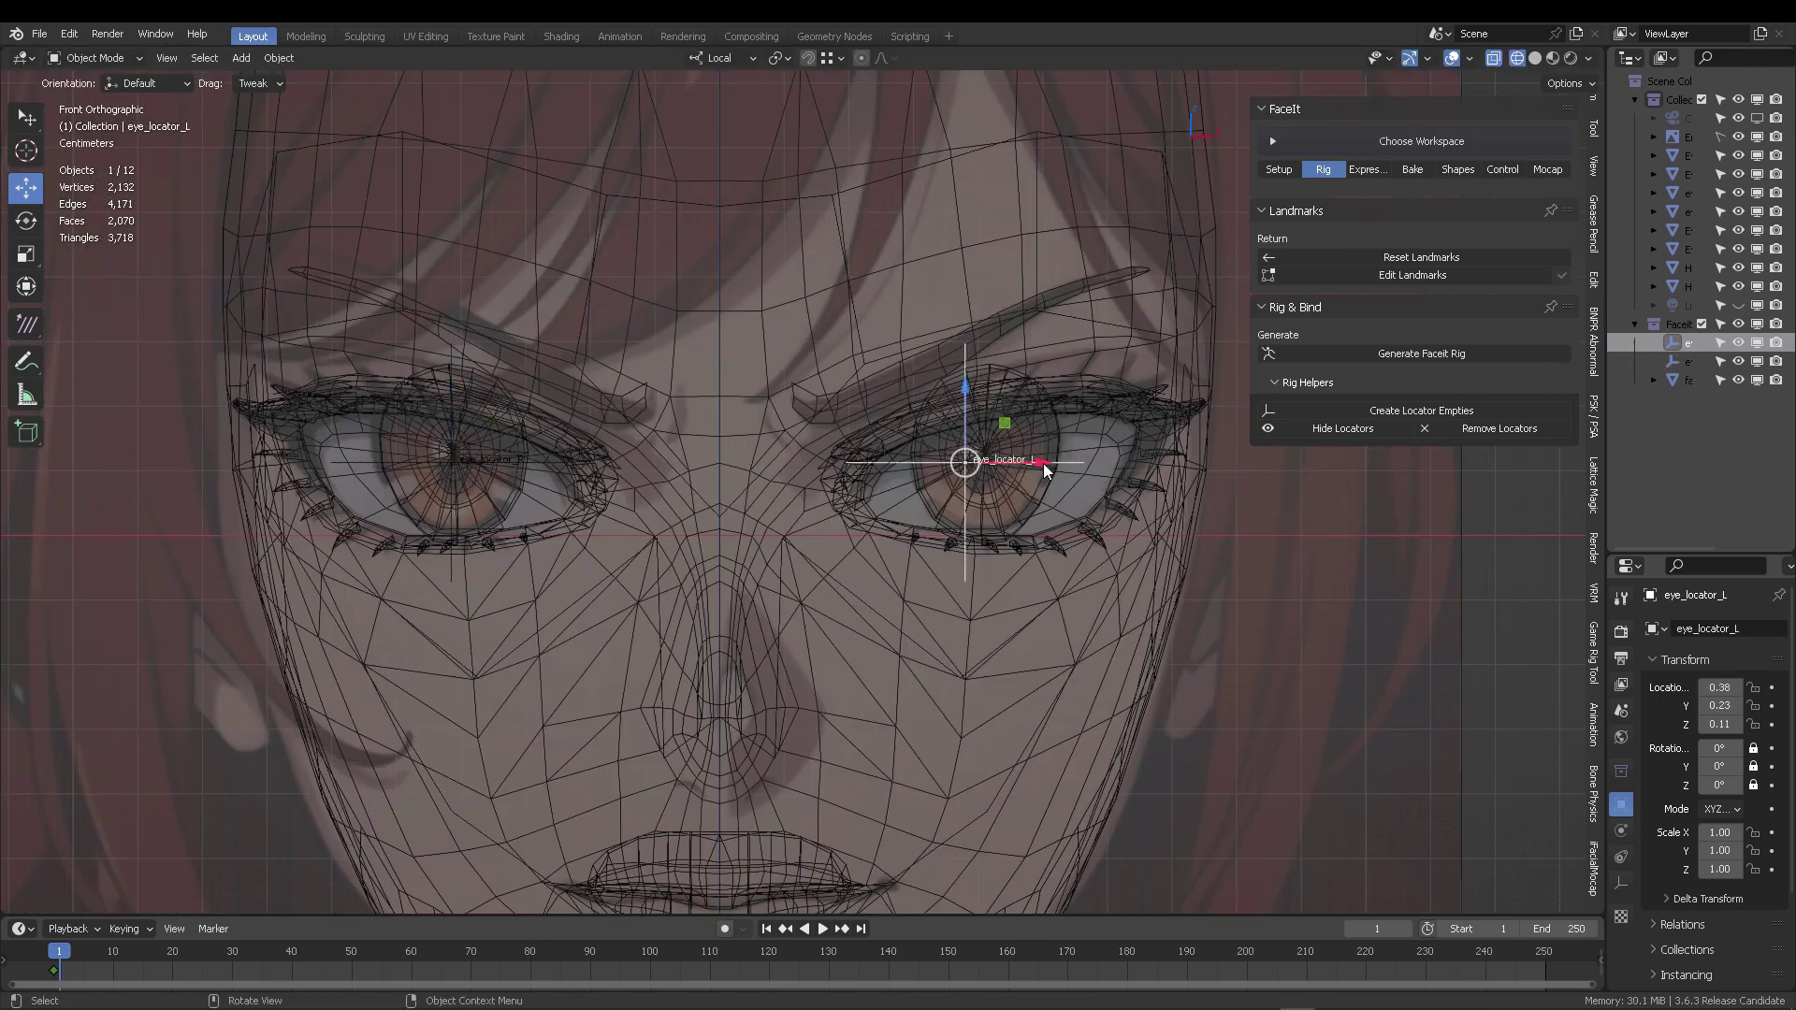
{"action": "key", "text": "g"}
{"action": "key", "text": "x"}
{"action": "left_click", "coordinate": [1057, 462]}
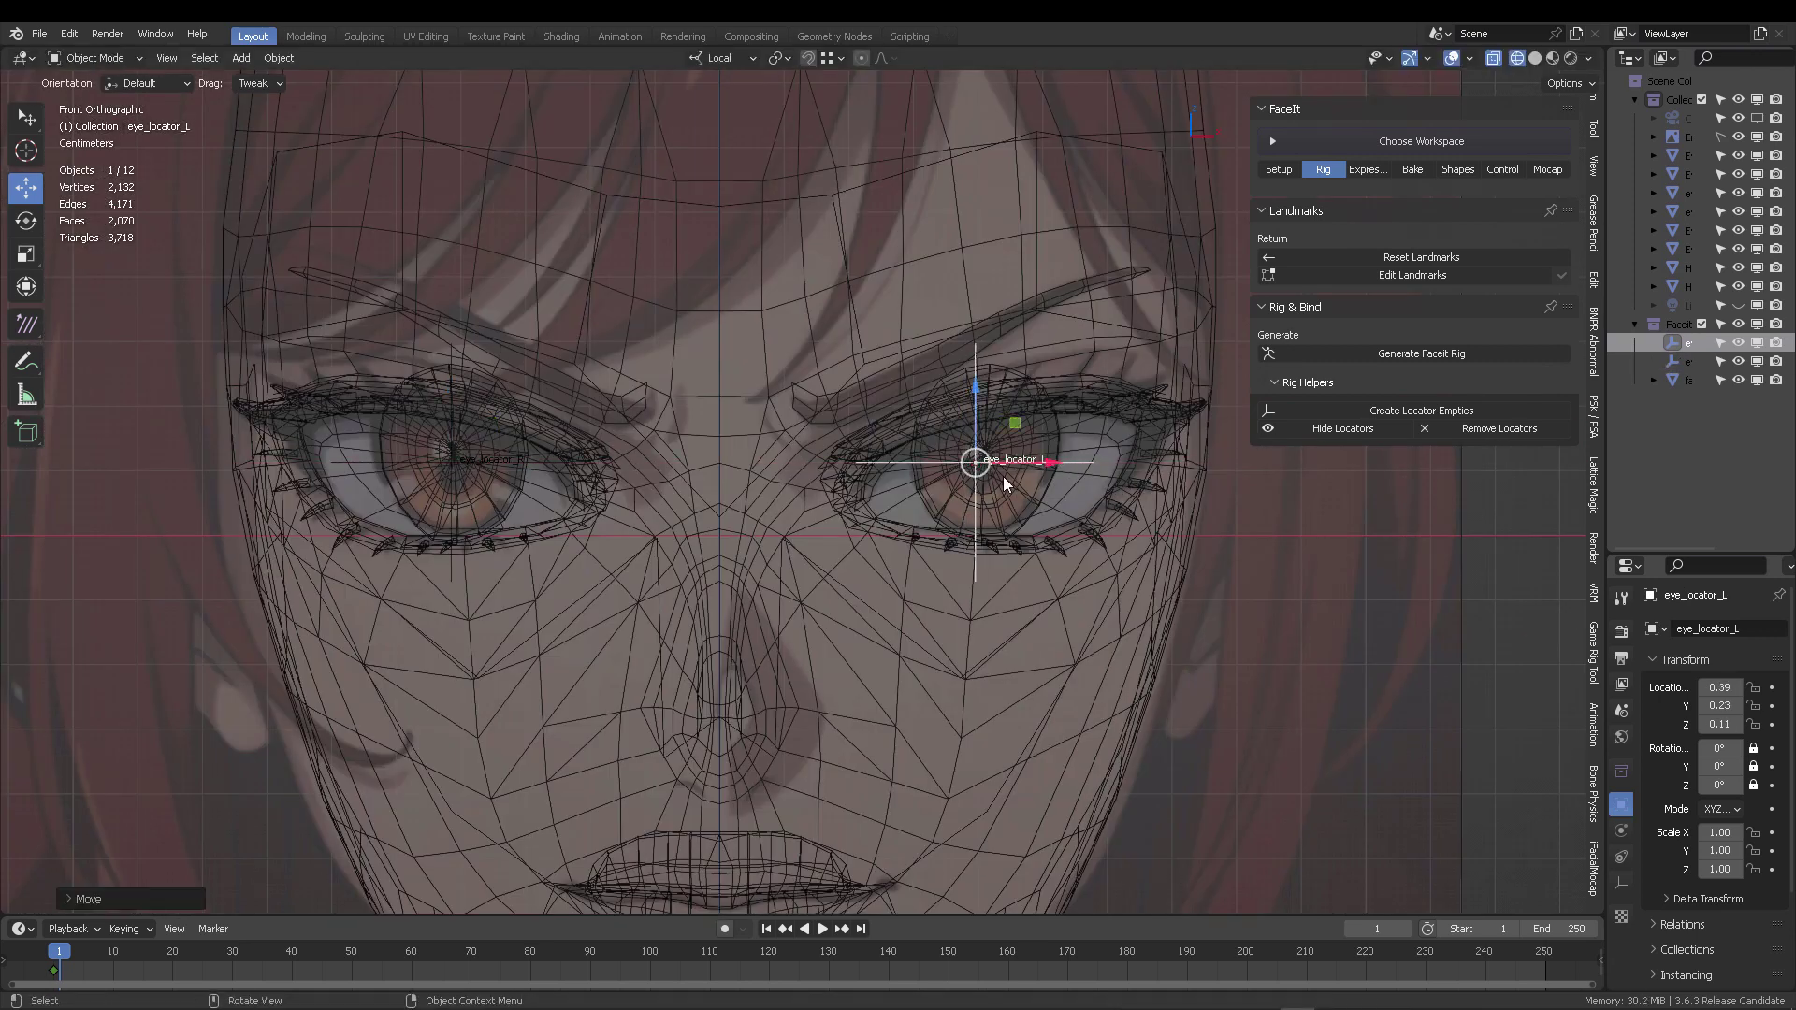
{"action": "mouse_move", "coordinate": [968, 552]}
{"action": "middle_mouse_down"}
{"action": "mouse_move", "coordinate": [956, 462]}
{"action": "mouse_move", "coordinate": [761, 570]}
{"action": "mouse_move", "coordinate": [806, 482]}
{"action": "mouse_move", "coordinate": [905, 484]}
{"action": "mouse_move", "coordinate": [929, 452]}
{"action": "middle_mouse_up"}
{"action": "scroll", "coordinate": [811, 485], "scroll_direction": "up", "scroll_amount": 3}
{"action": "key", "text": "alt+a"}
Return to solid shading, regenerate the FaceIt rig and bind it to the face mesh.
{"action": "key", "text": "shift+z"}
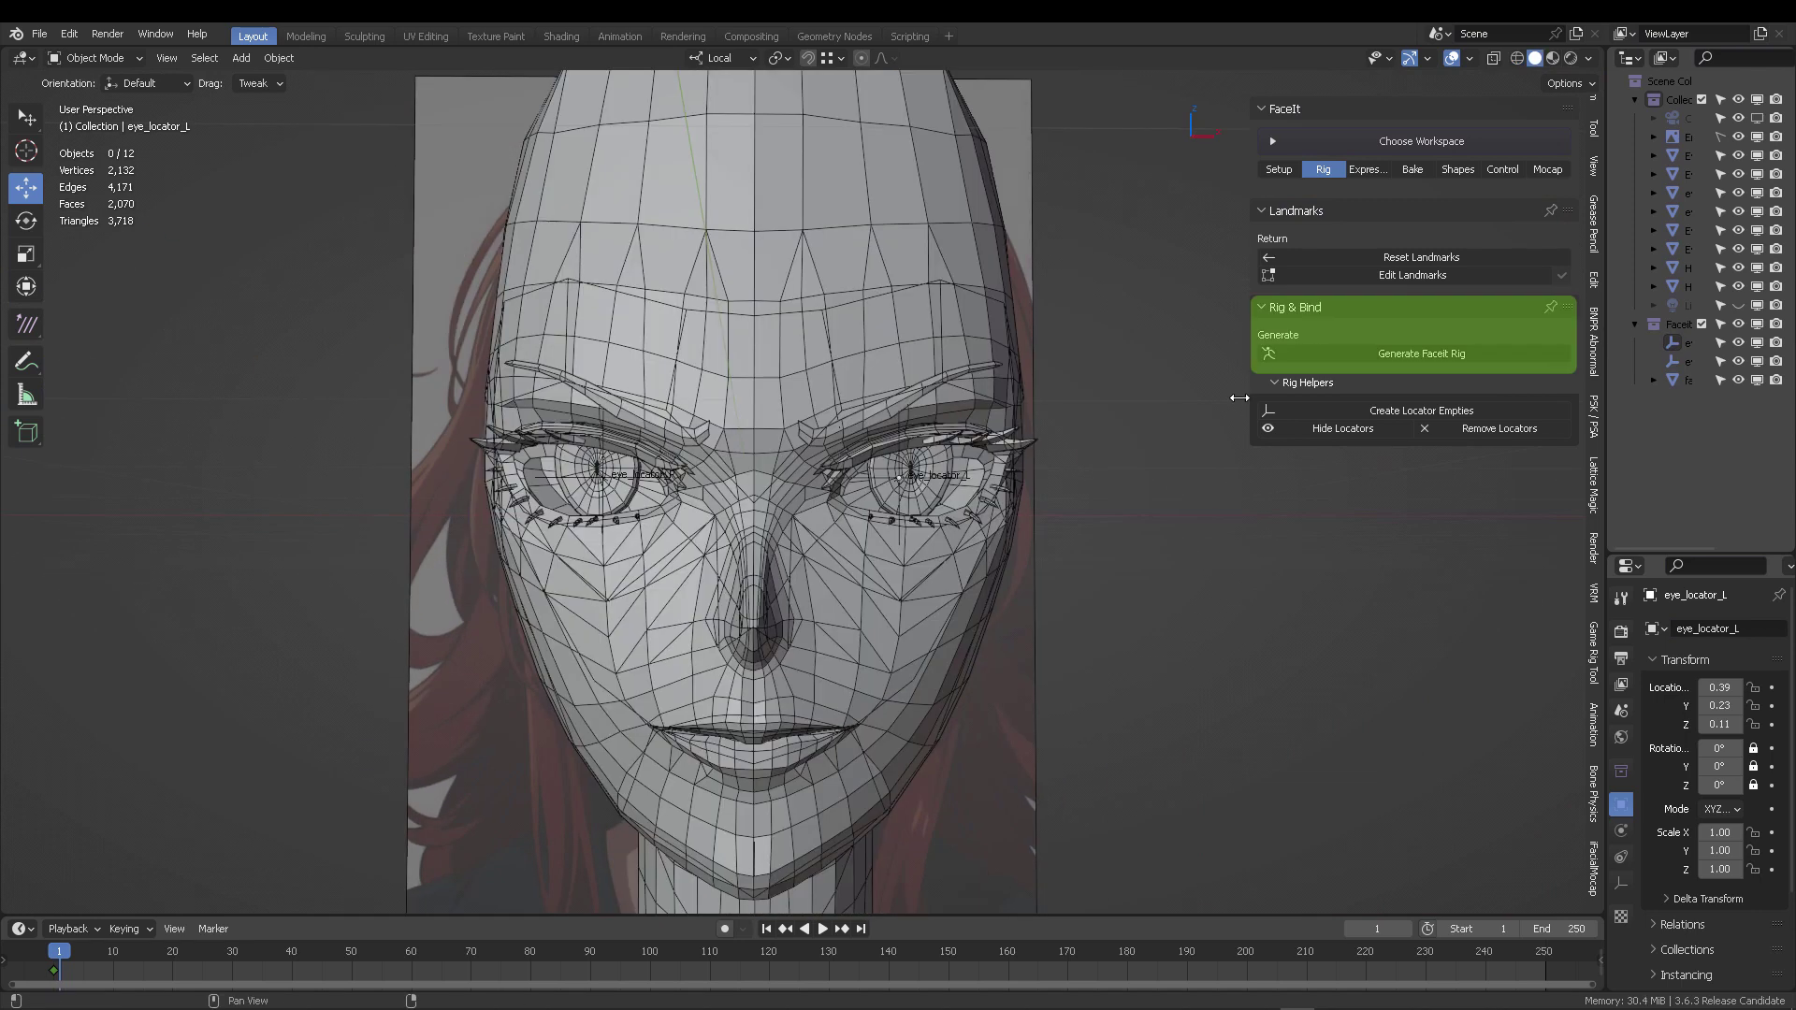
{"action": "left_click", "coordinate": [1420, 353]}
{"action": "middle_click_drag", "start_coordinate": [1085, 449], "coordinate": [977, 582]}
{"action": "left_click", "coordinate": [1395, 295]}
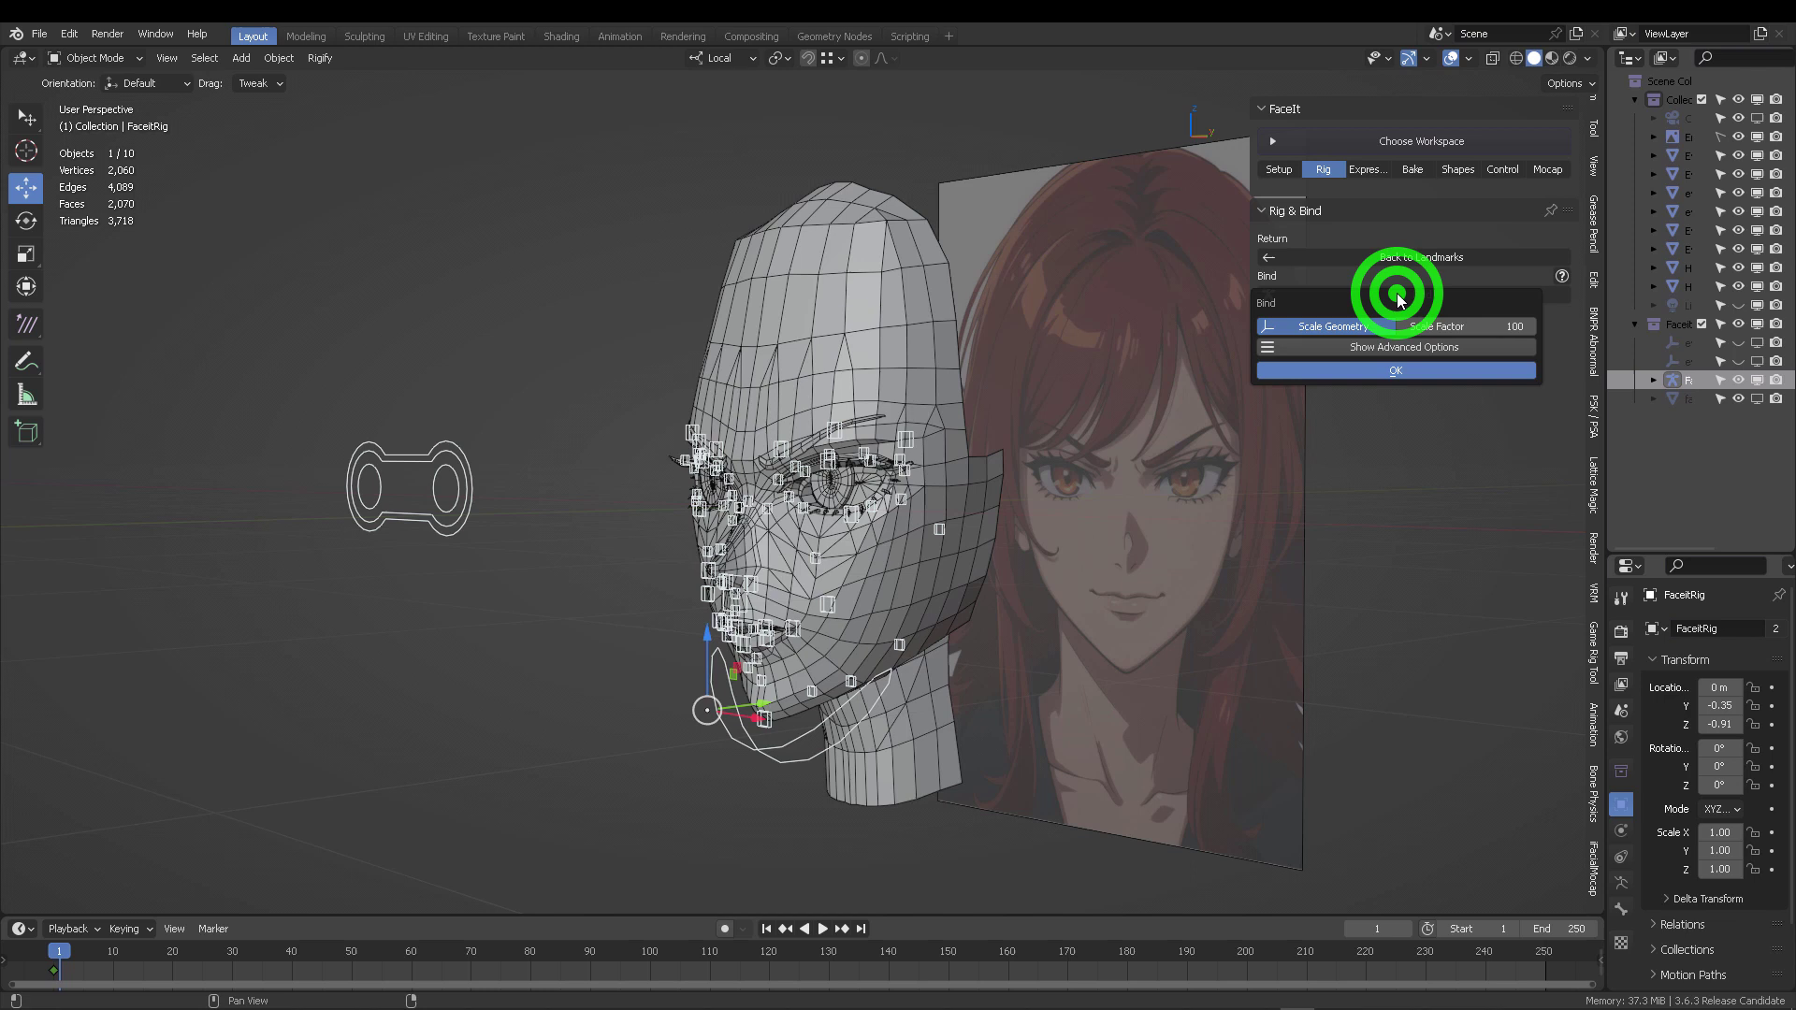
{"action": "left_click", "coordinate": [1383, 372]}
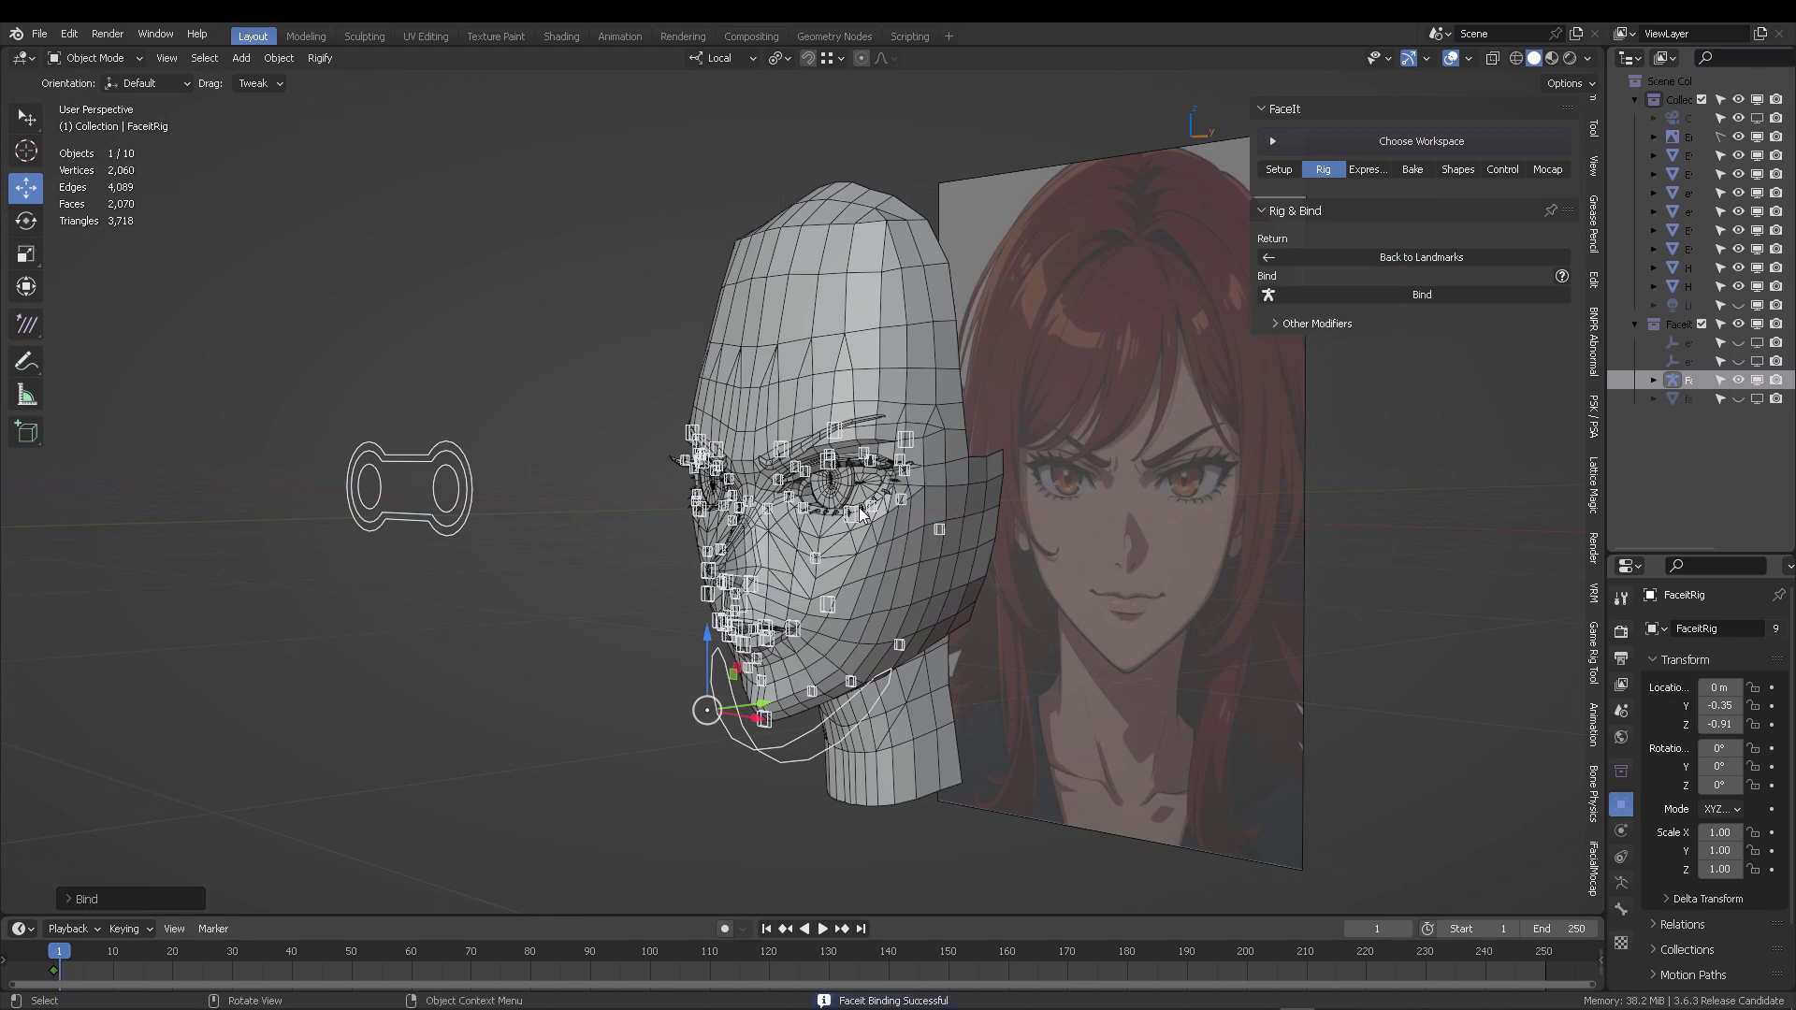
{"action": "middle_click_drag", "start_coordinate": [859, 507], "coordinate": [619, 439]}
In Pose Mode, move the eyes control to test the eye rig.
{"action": "key", "text": "ctrl+Tab"}
{"action": "left_click", "coordinate": [466, 548]}
{"action": "left_click", "coordinate": [464, 508]}
{"action": "key", "text": "g"}
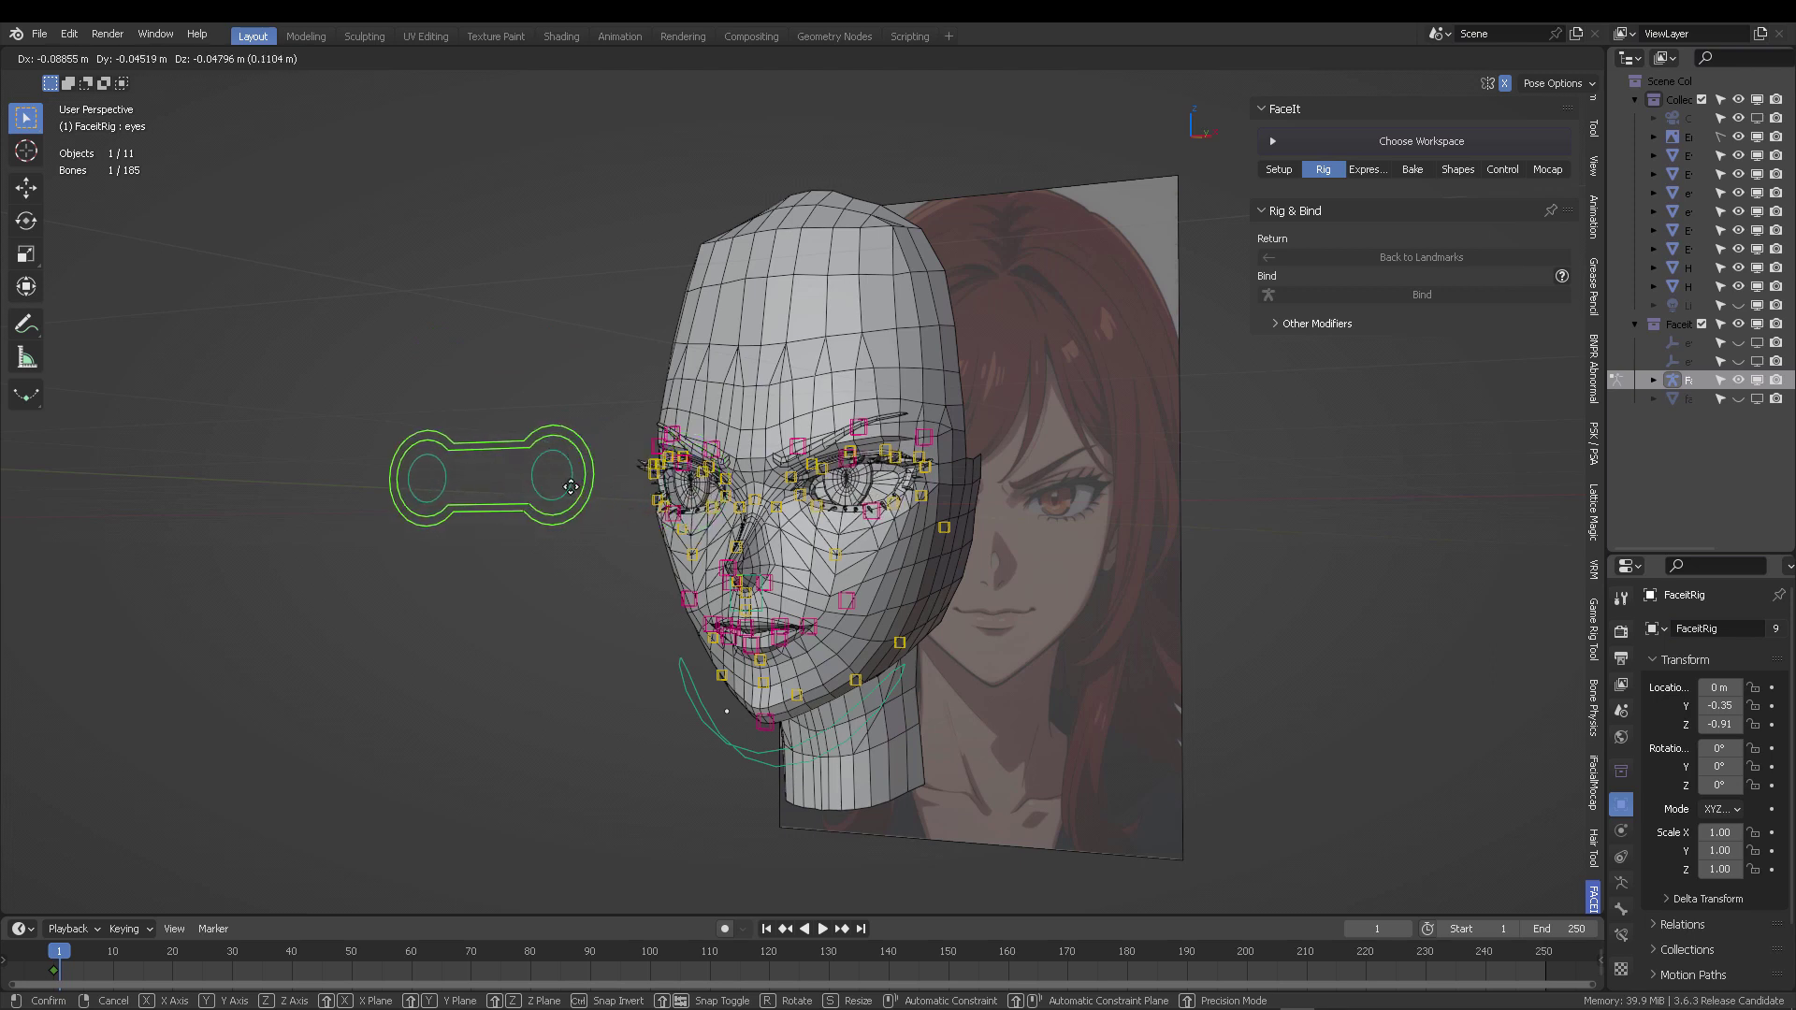
{"action": "left_click", "coordinate": [578, 430]}
Rotate the jaw_master control about 10 degrees to open the jaw, then deselect.
{"action": "scroll", "coordinate": [765, 441], "scroll_direction": "up", "scroll_amount": 3}
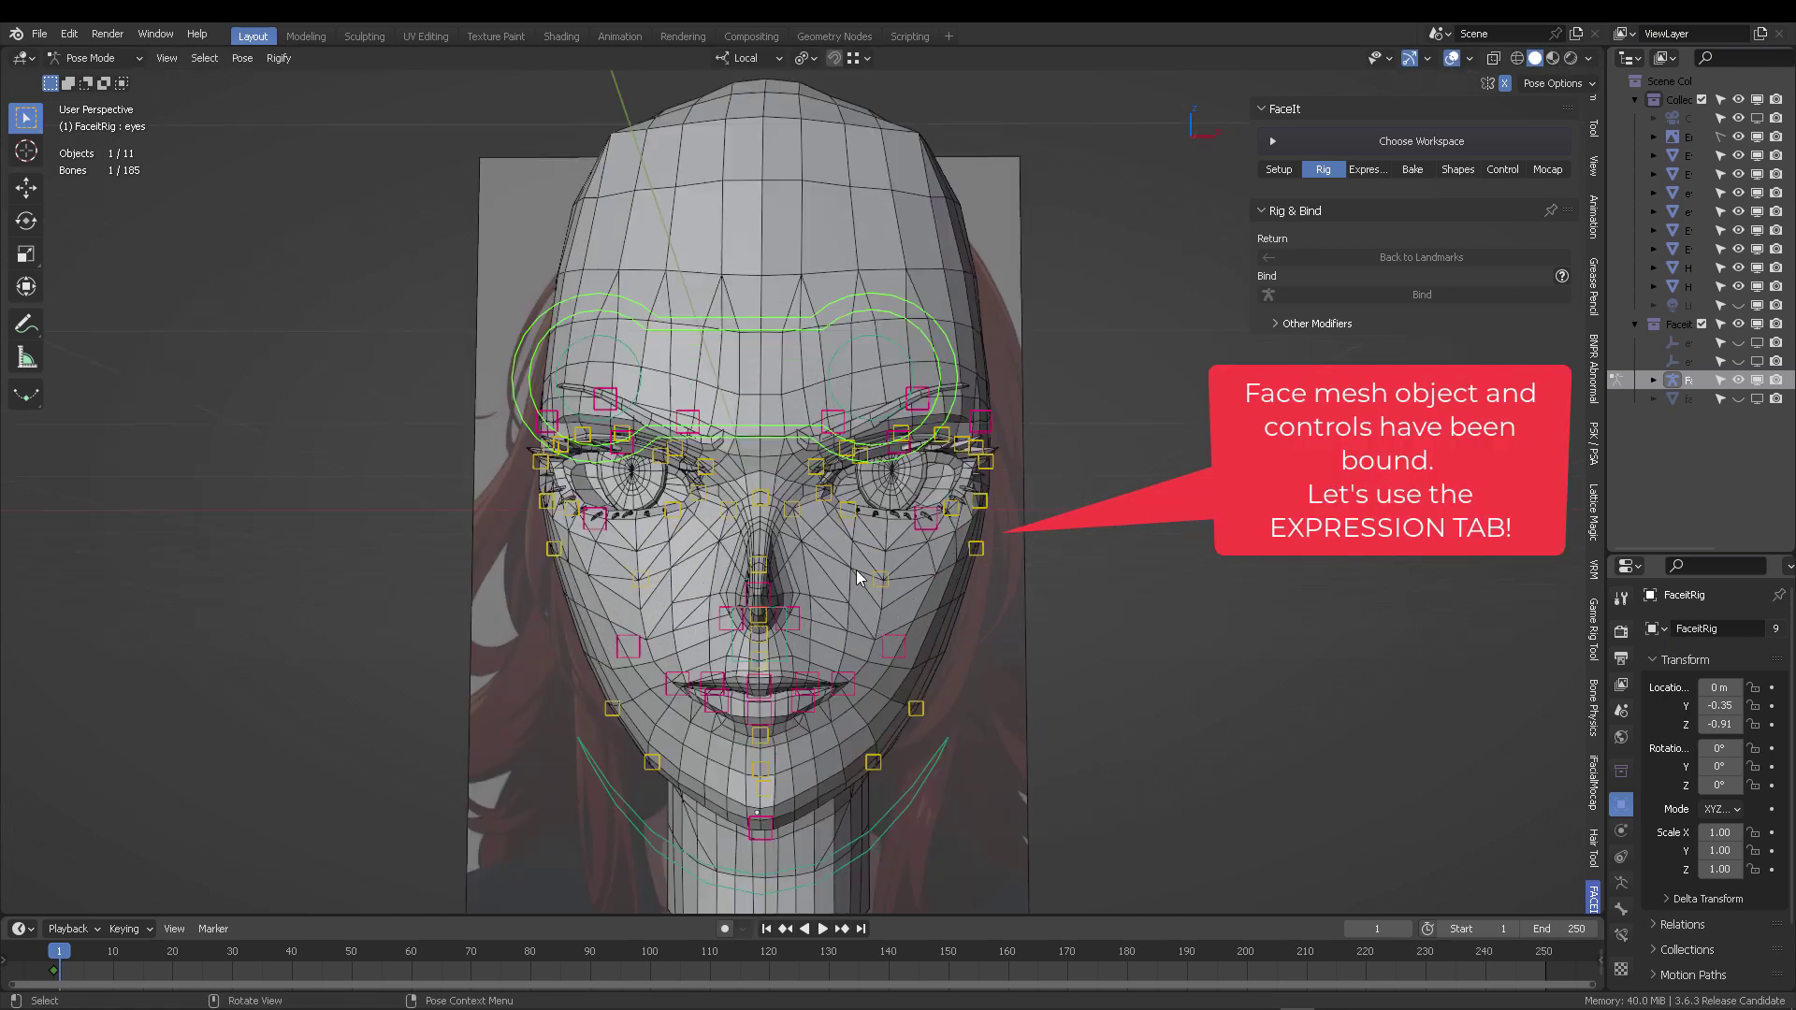
{"action": "middle_click_drag", "start_coordinate": [765, 441], "coordinate": [888, 550]}
{"action": "left_click", "coordinate": [900, 778]}
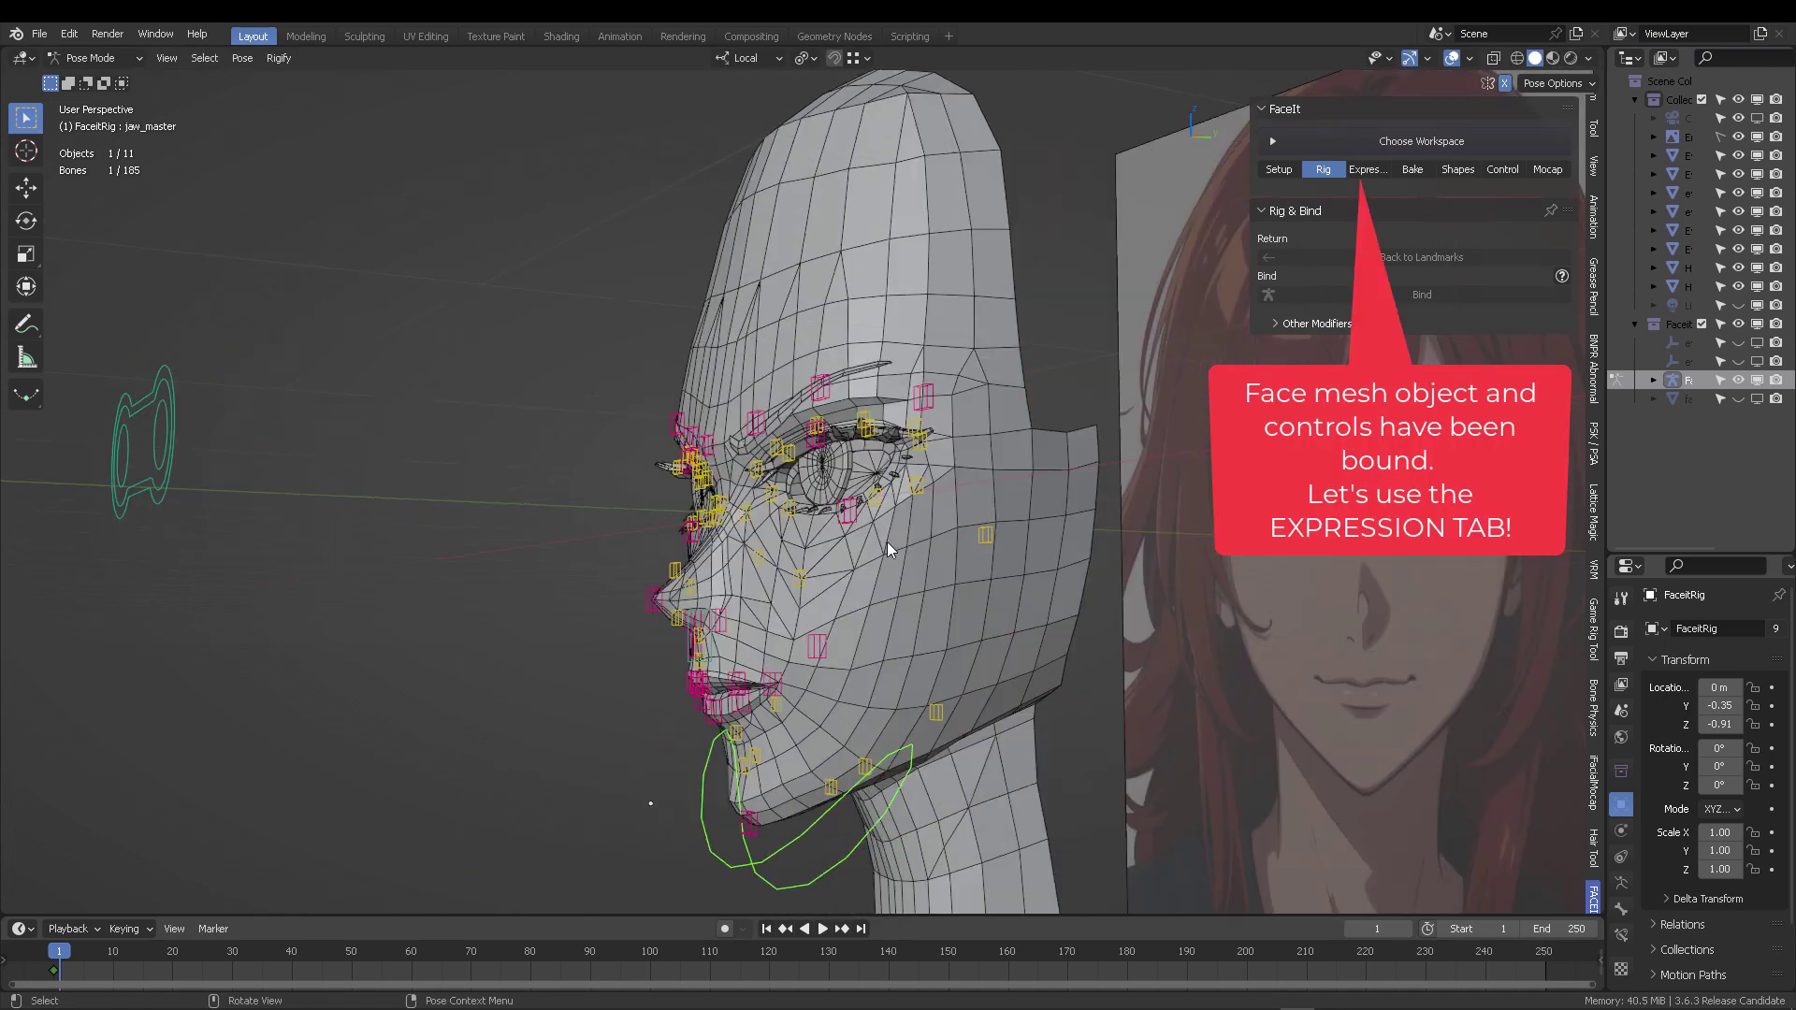
{"action": "left_click", "coordinate": [39, 128]}
{"action": "left_click", "coordinate": [26, 220]}
{"action": "middle_click_drag", "start_coordinate": [728, 453], "coordinate": [839, 494]}
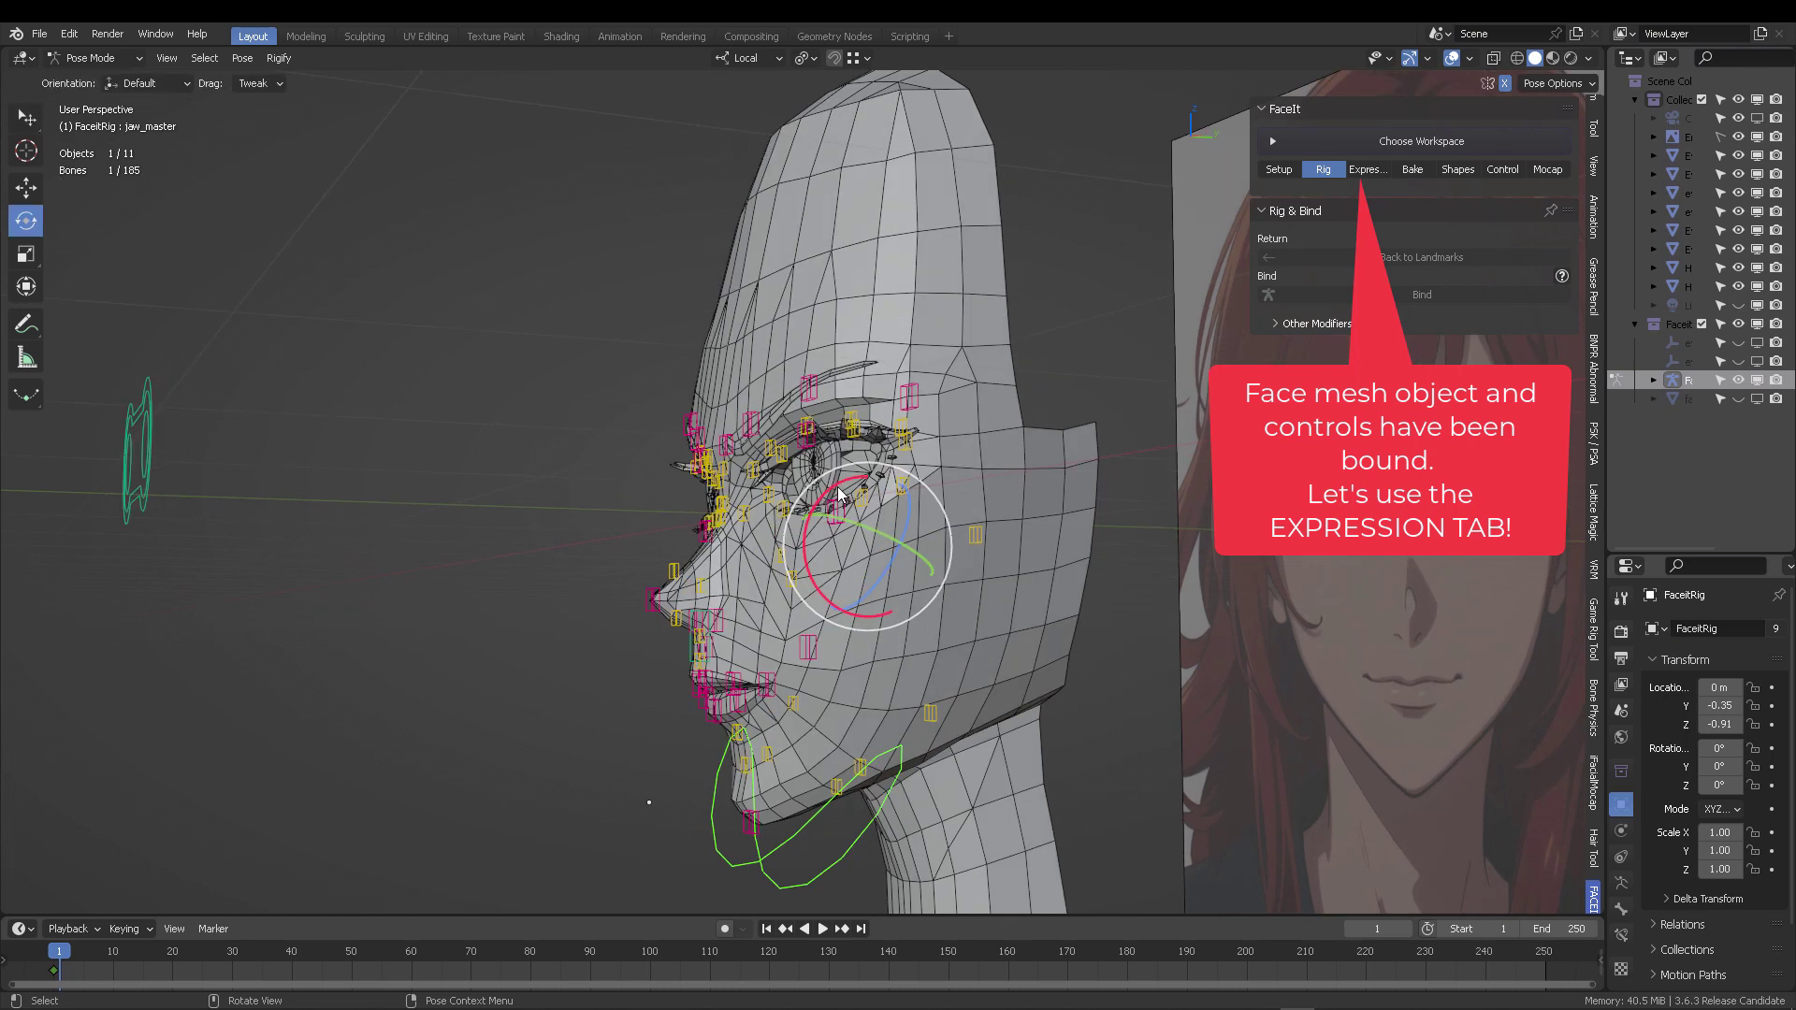
{"action": "left_click_drag", "start_coordinate": [839, 494], "coordinate": [822, 482]}
{"action": "key", "text": "alt+a"}
{"action": "middle_click_drag", "start_coordinate": [823, 481], "coordinate": [990, 449]}
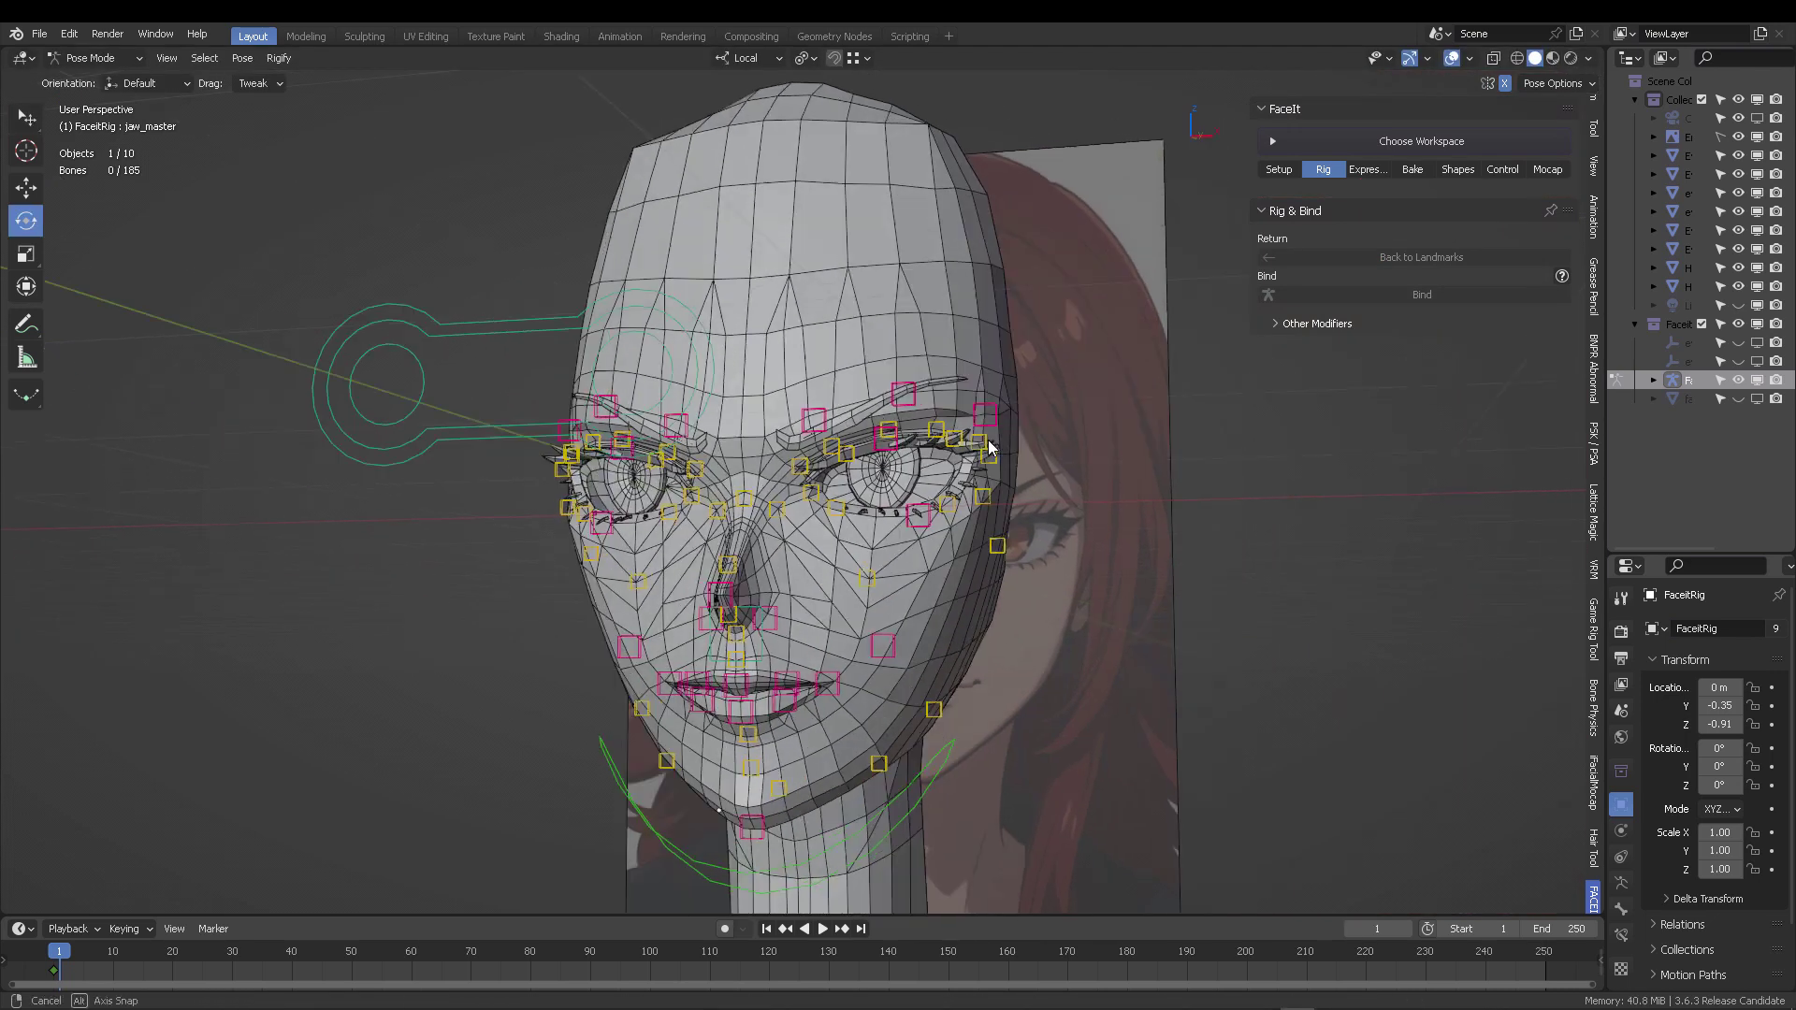
Open the Expressions section, enlarge the timeline into a Dope Sheet and select all controls.
{"action": "left_click", "coordinate": [1371, 171]}
{"action": "left_click_drag", "start_coordinate": [1124, 914], "coordinate": [1124, 793]}
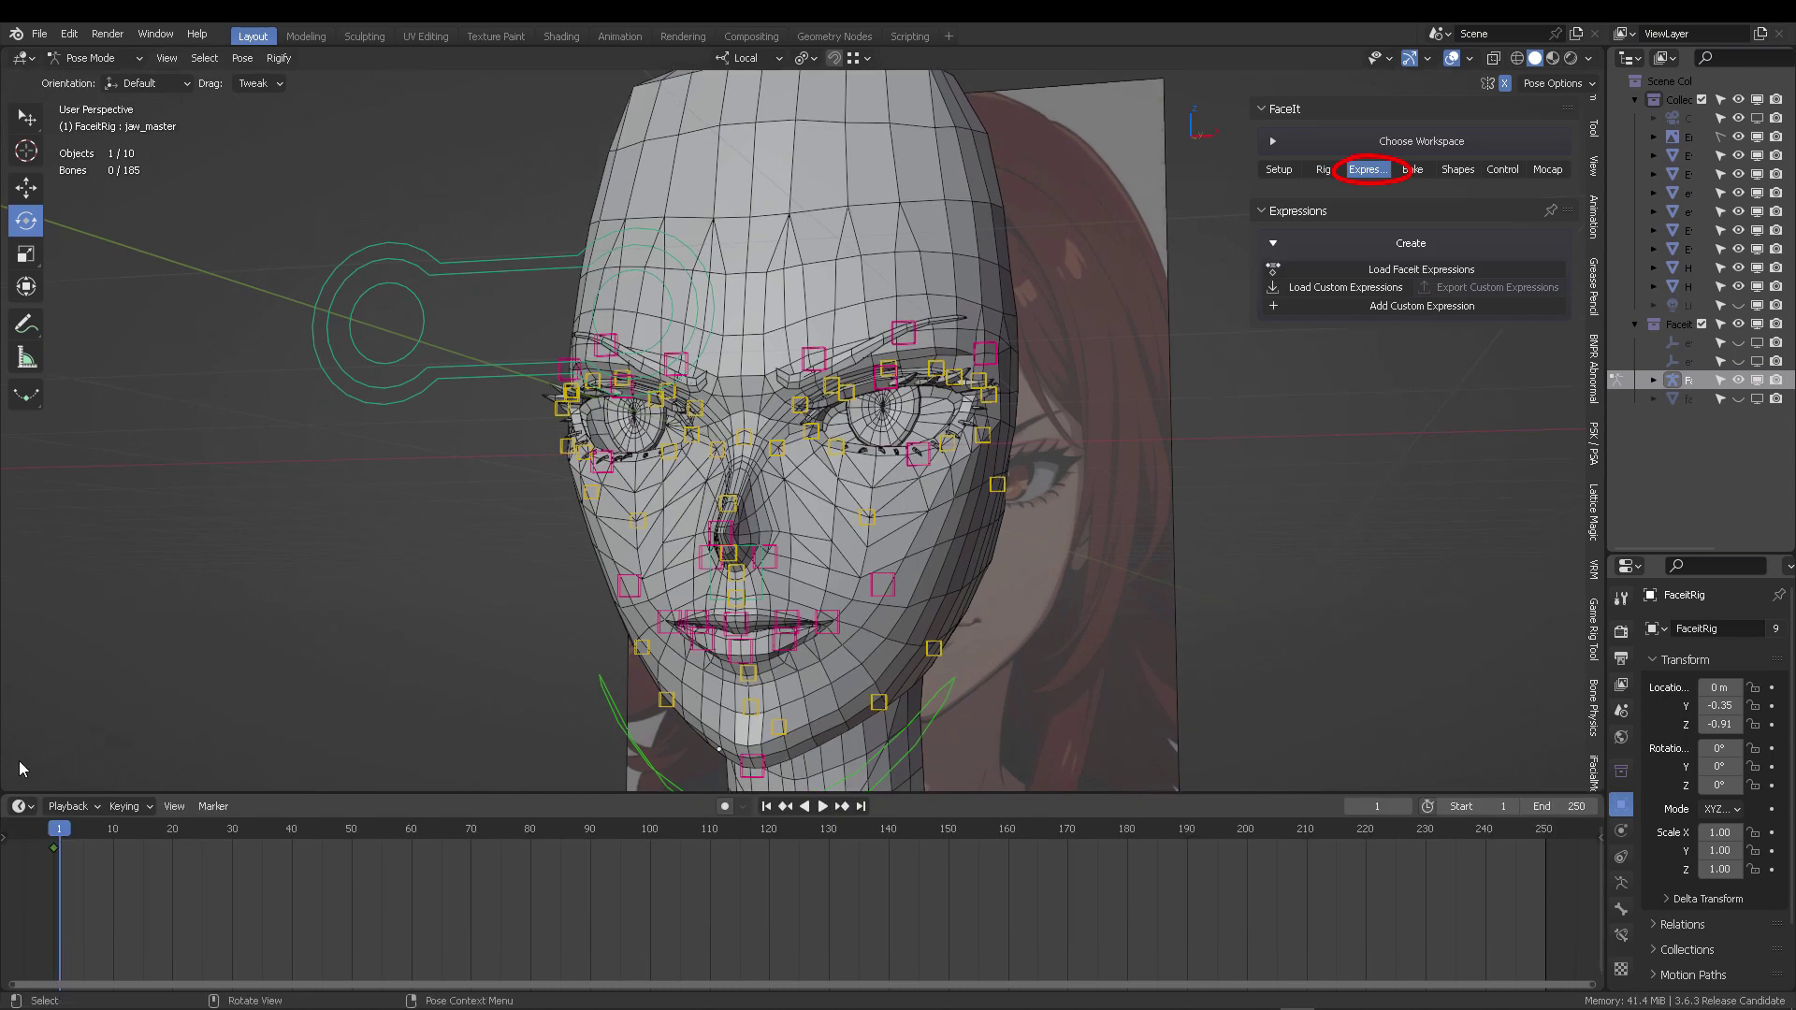
{"action": "left_click", "coordinate": [20, 807]}
{"action": "left_click", "coordinate": [26, 810]}
{"action": "left_click", "coordinate": [26, 810]}
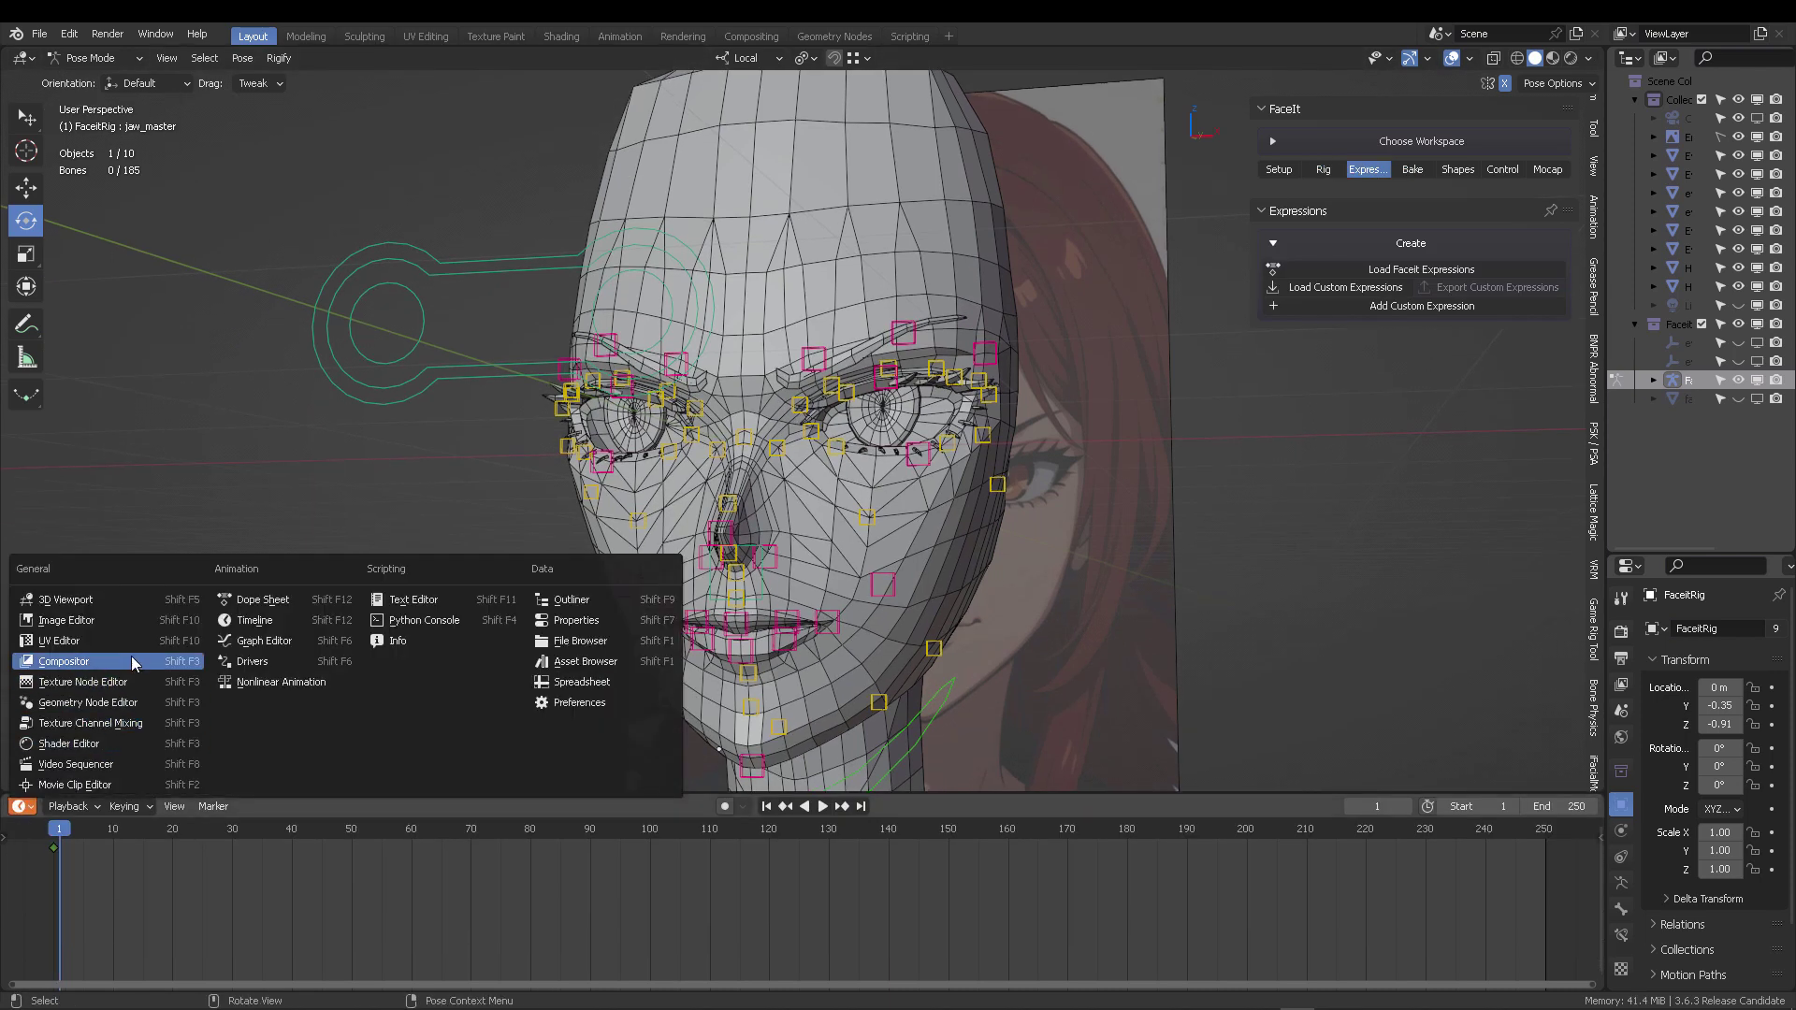
{"action": "left_click", "coordinate": [283, 613]}
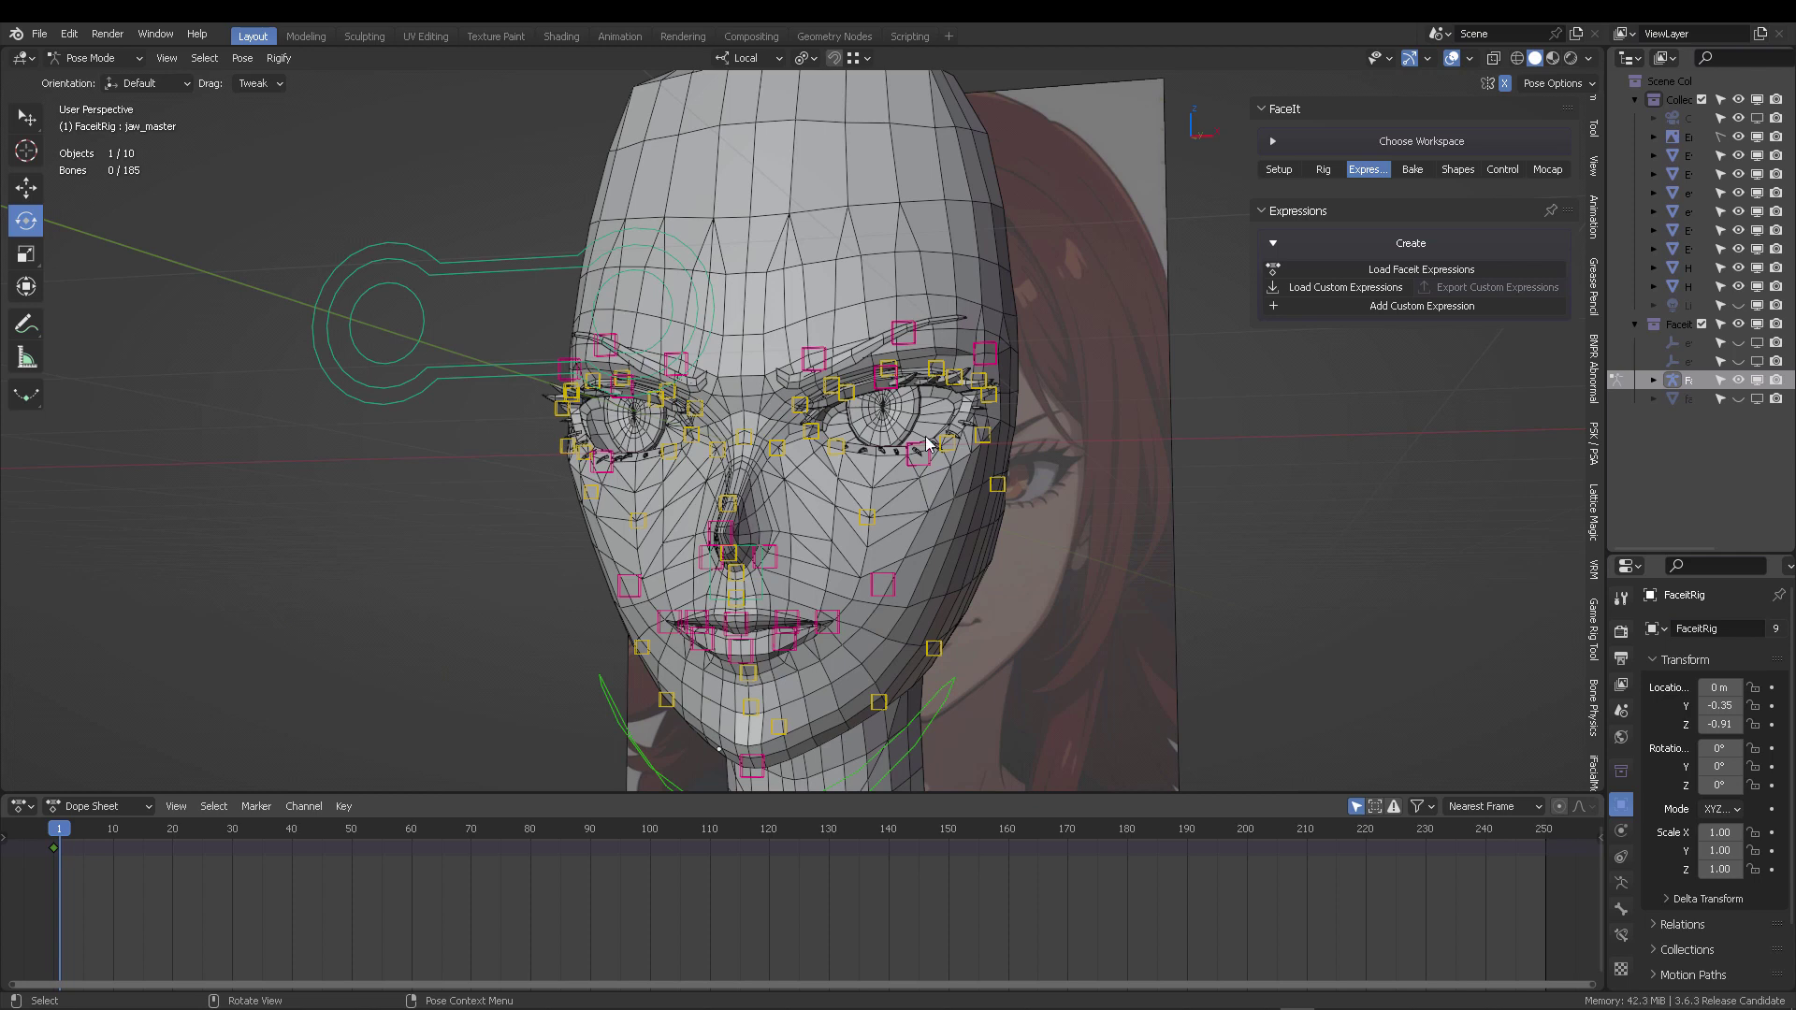
{"action": "key", "text": "a"}
Load the ARKit FaceIt expression set with Auto Scale and XYZ kept.
{"action": "left_click", "coordinate": [1287, 210]}
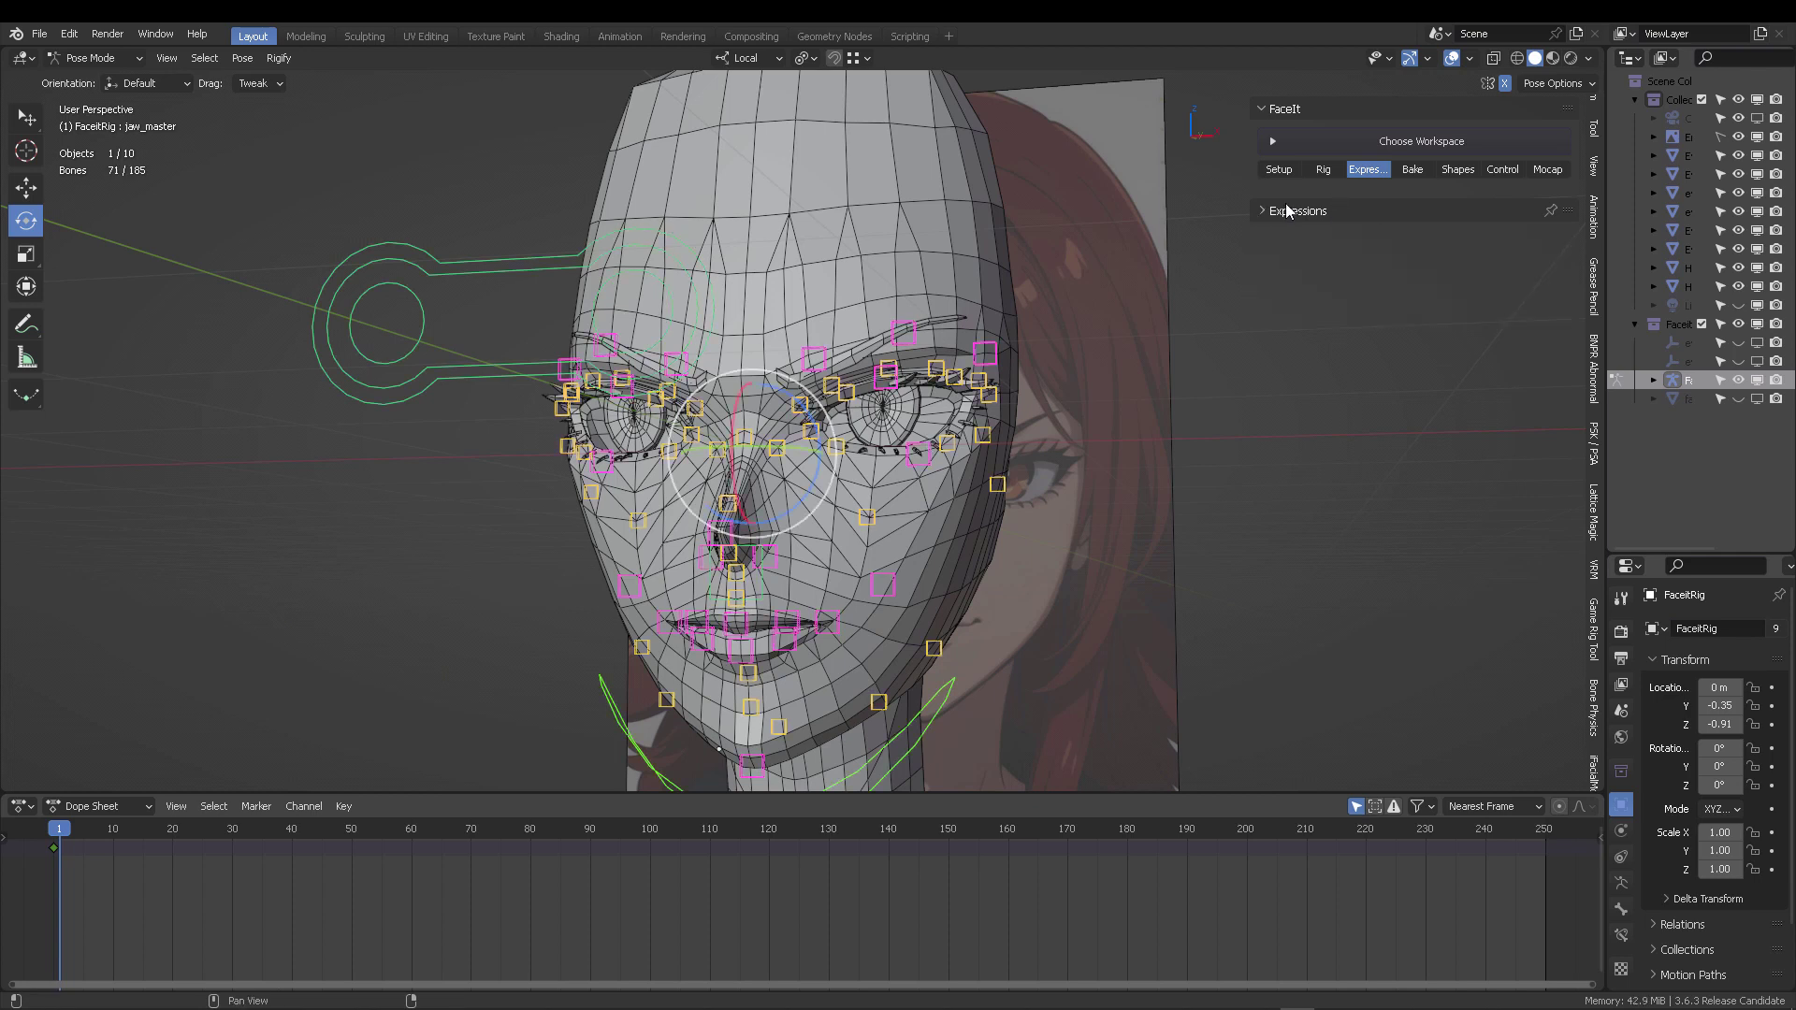
{"action": "left_click", "coordinate": [1349, 210]}
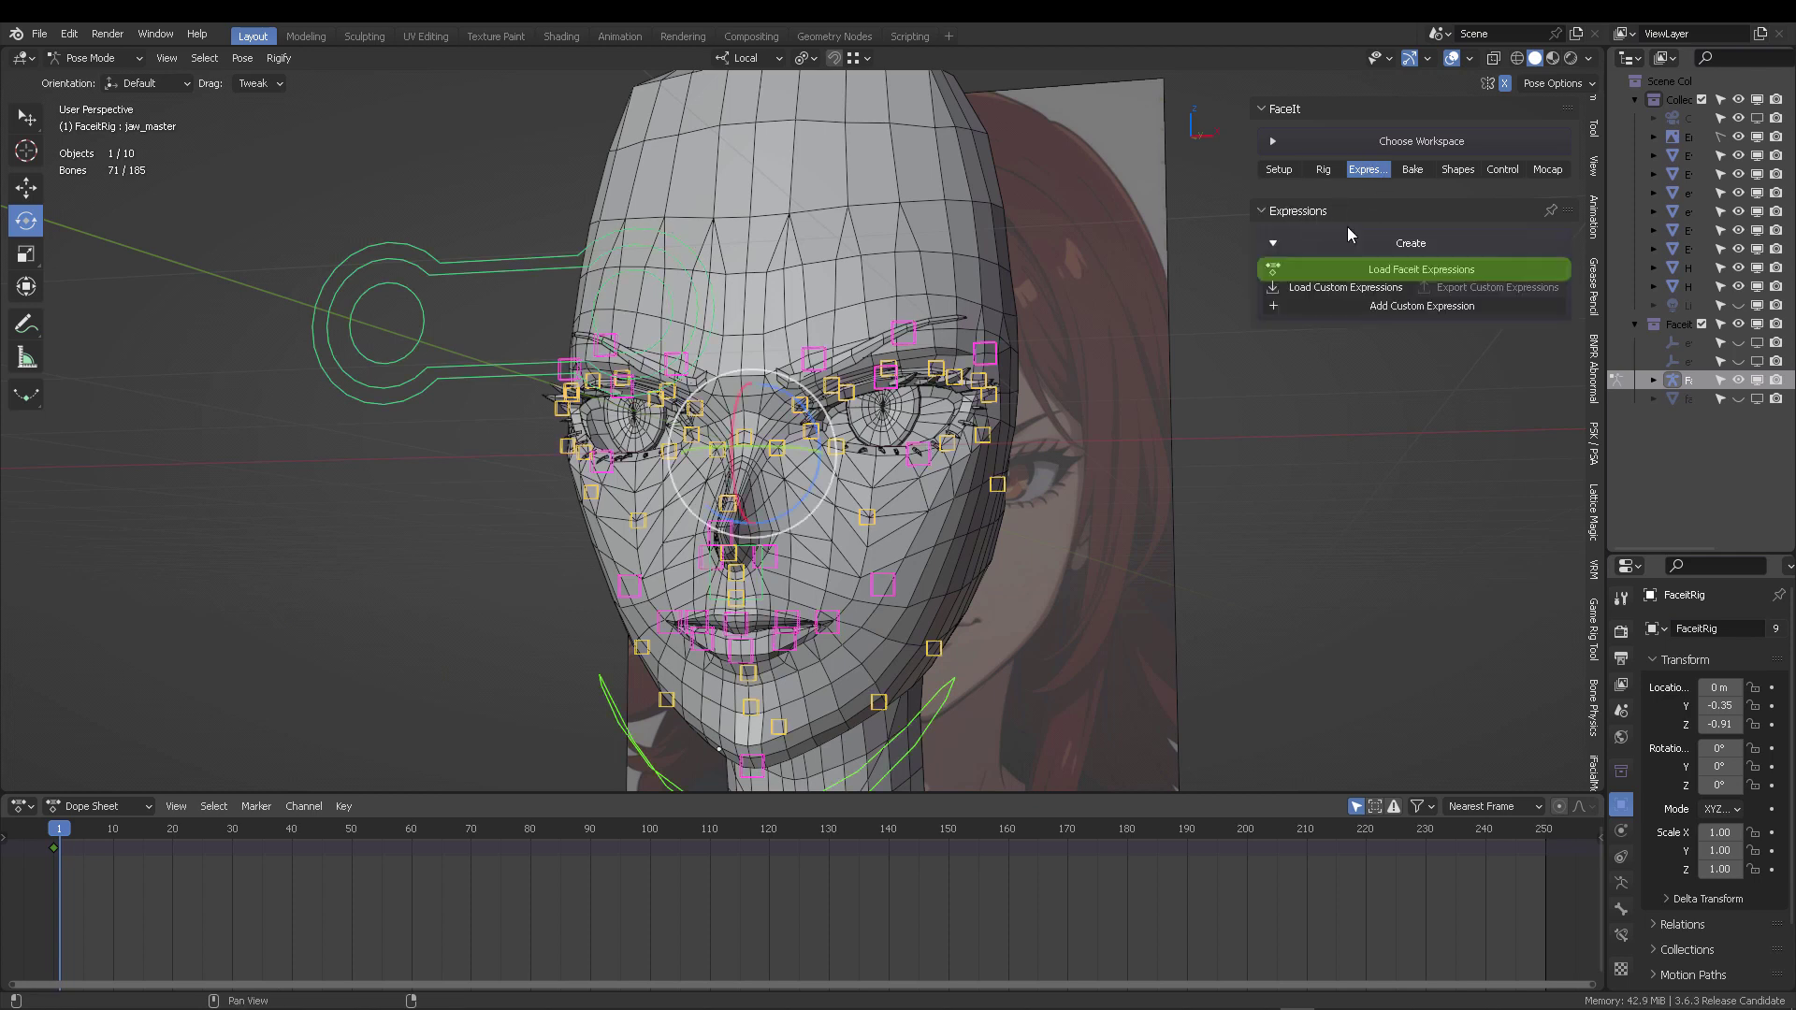
{"action": "left_click", "coordinate": [1391, 278]}
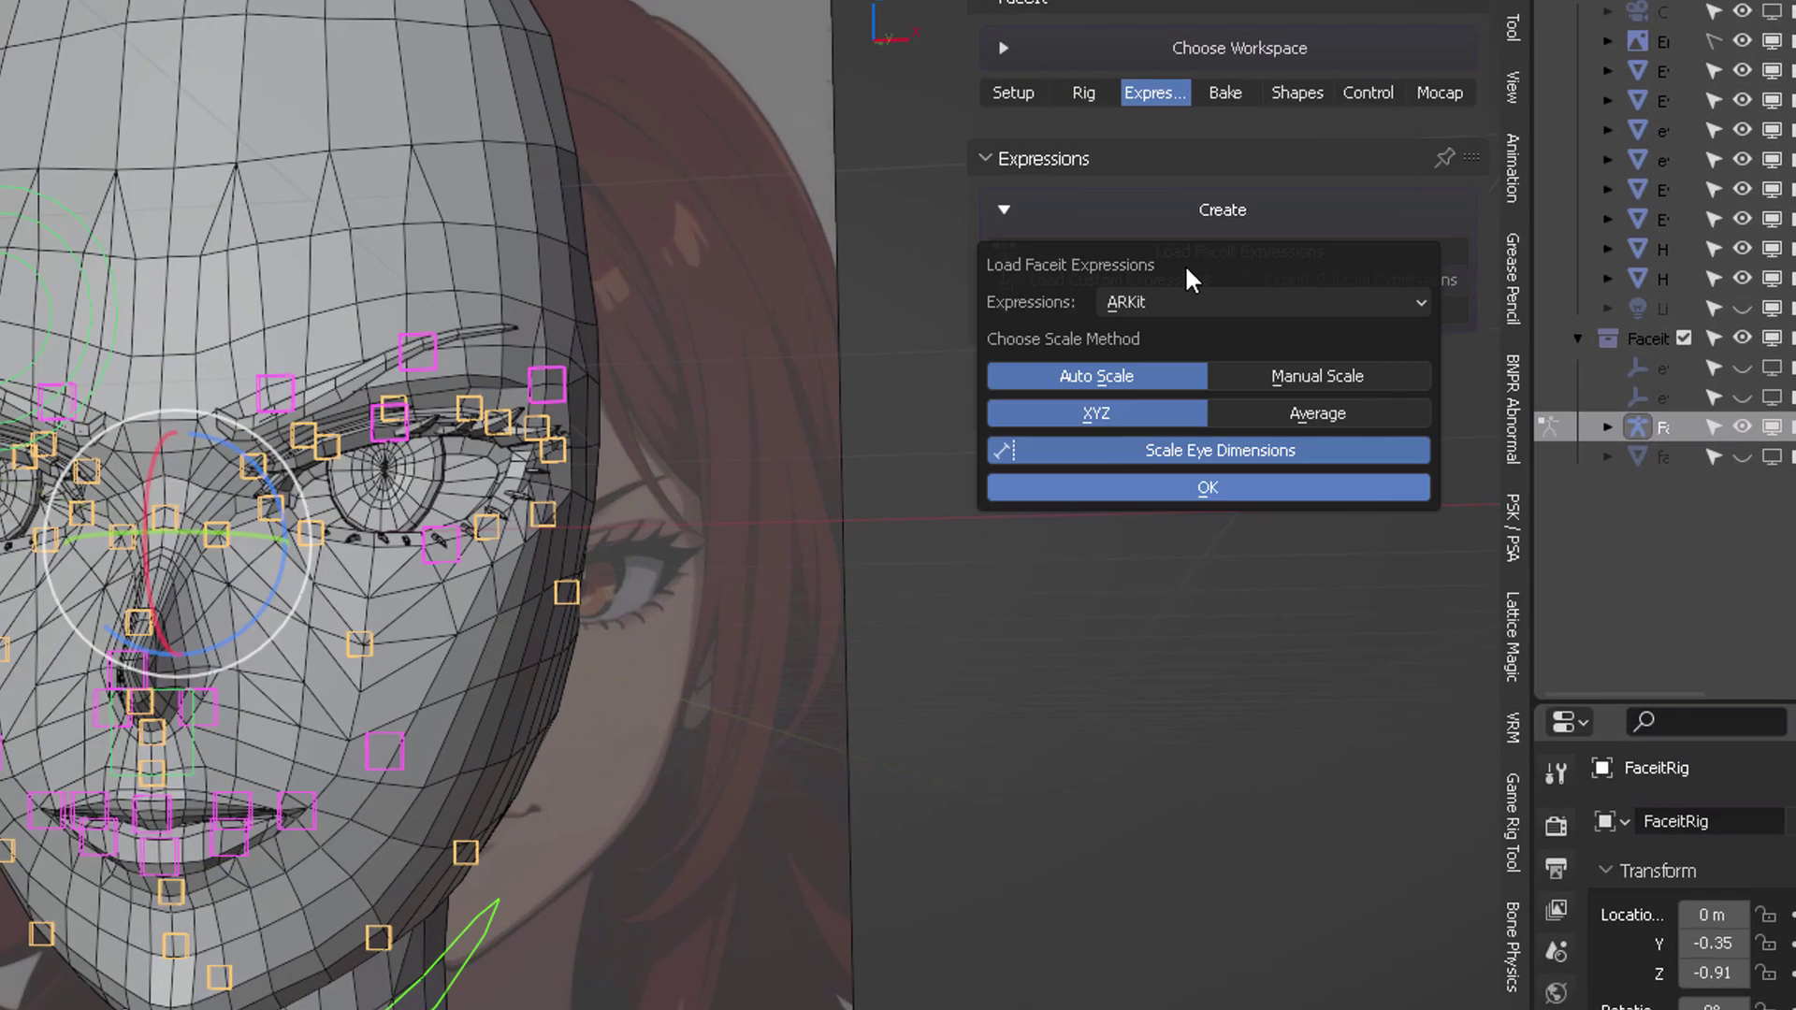
{"action": "left_click", "coordinate": [1212, 301]}
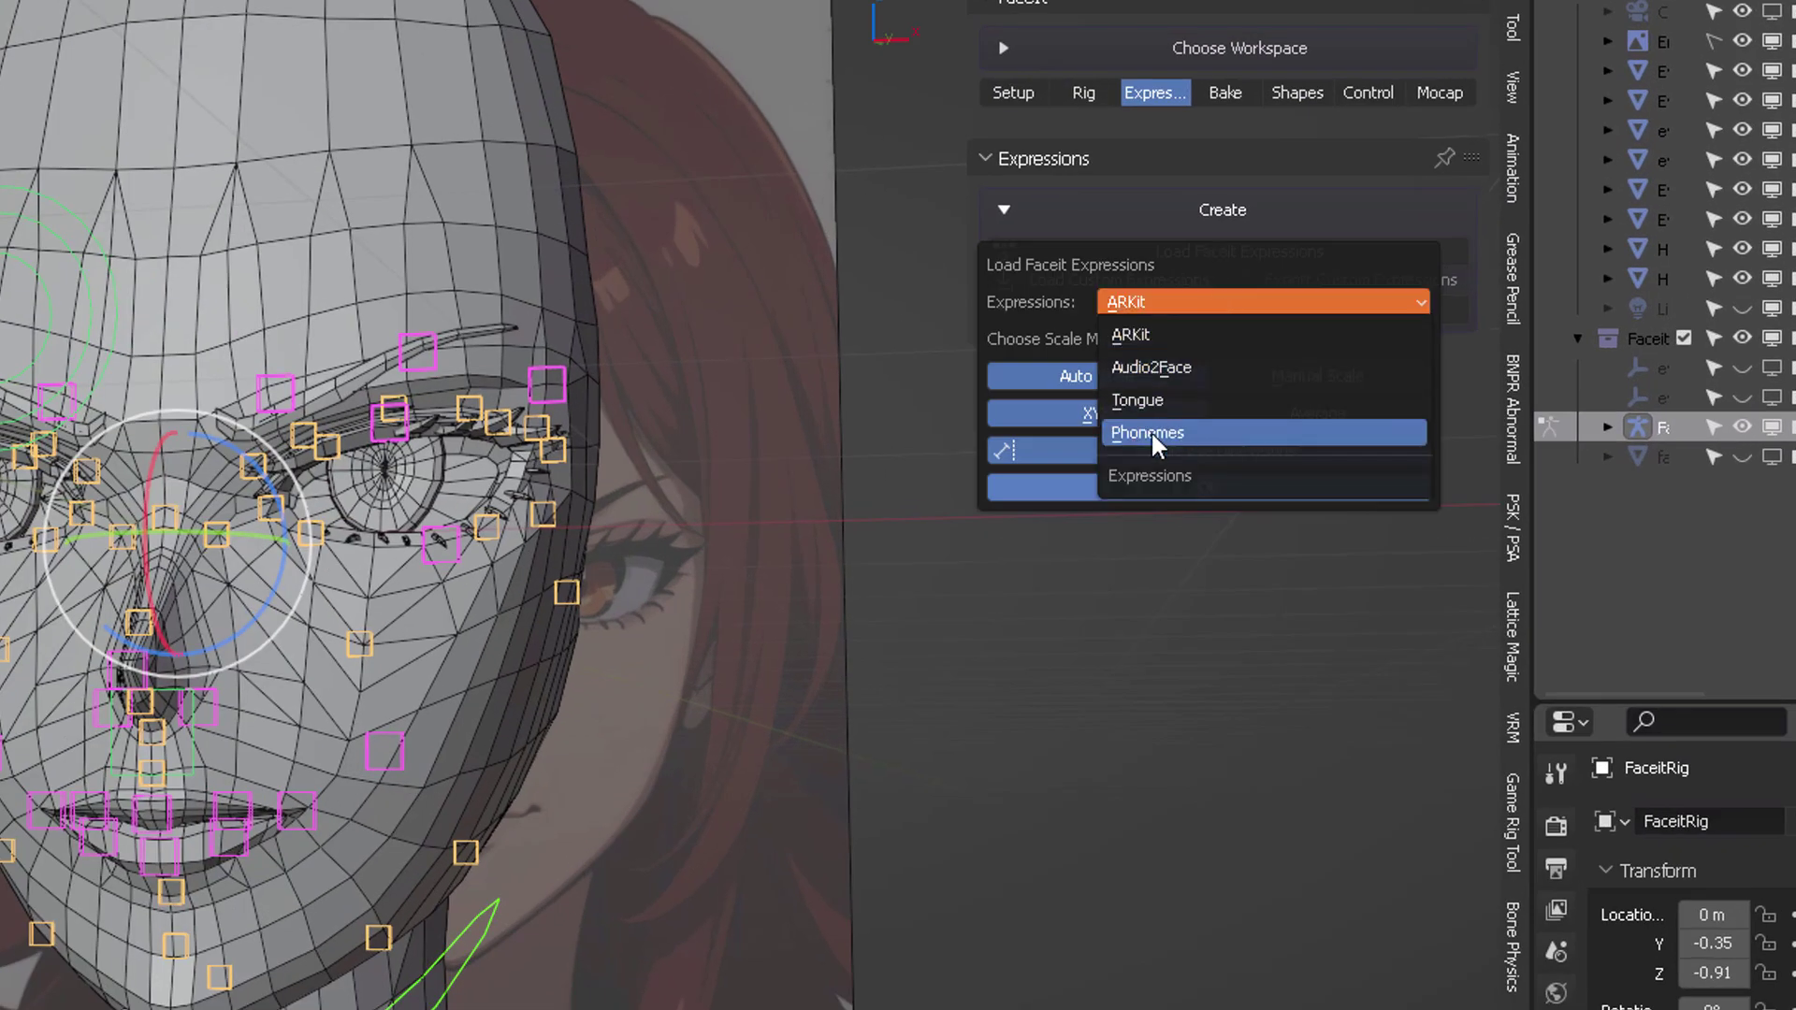
{"action": "left_click", "coordinate": [1170, 332]}
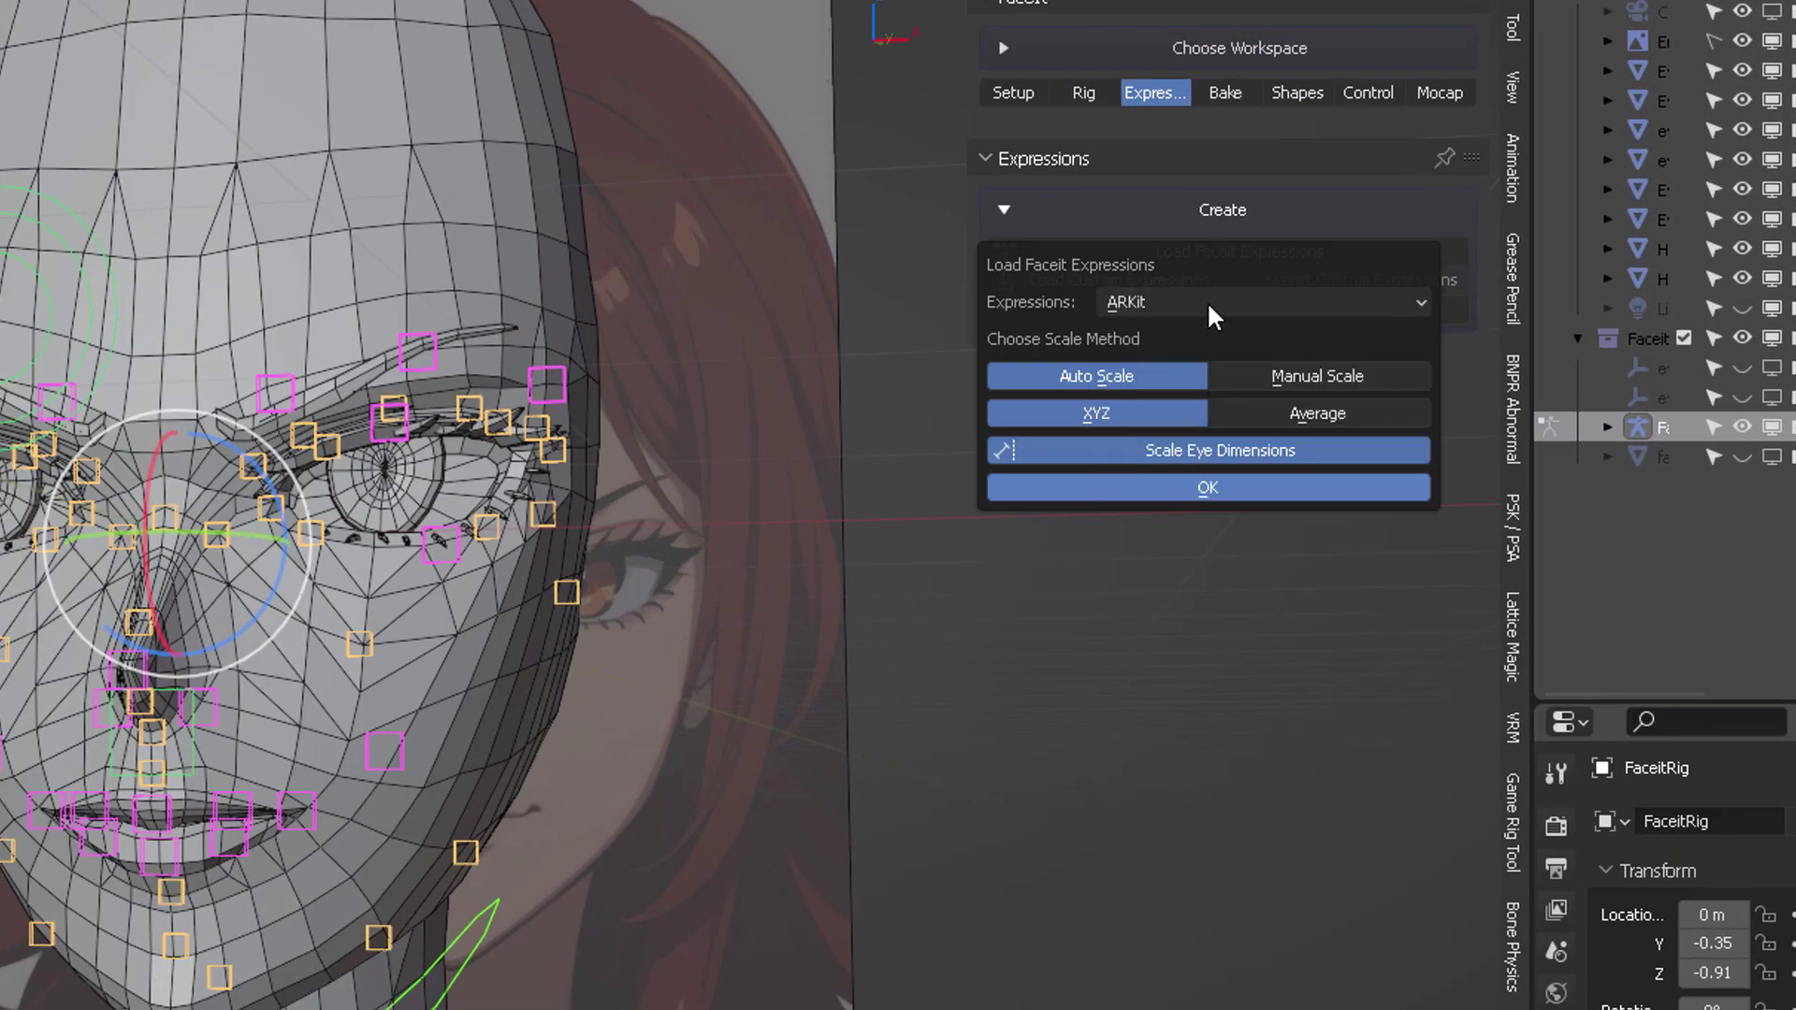
{"action": "left_click", "coordinate": [1188, 486]}
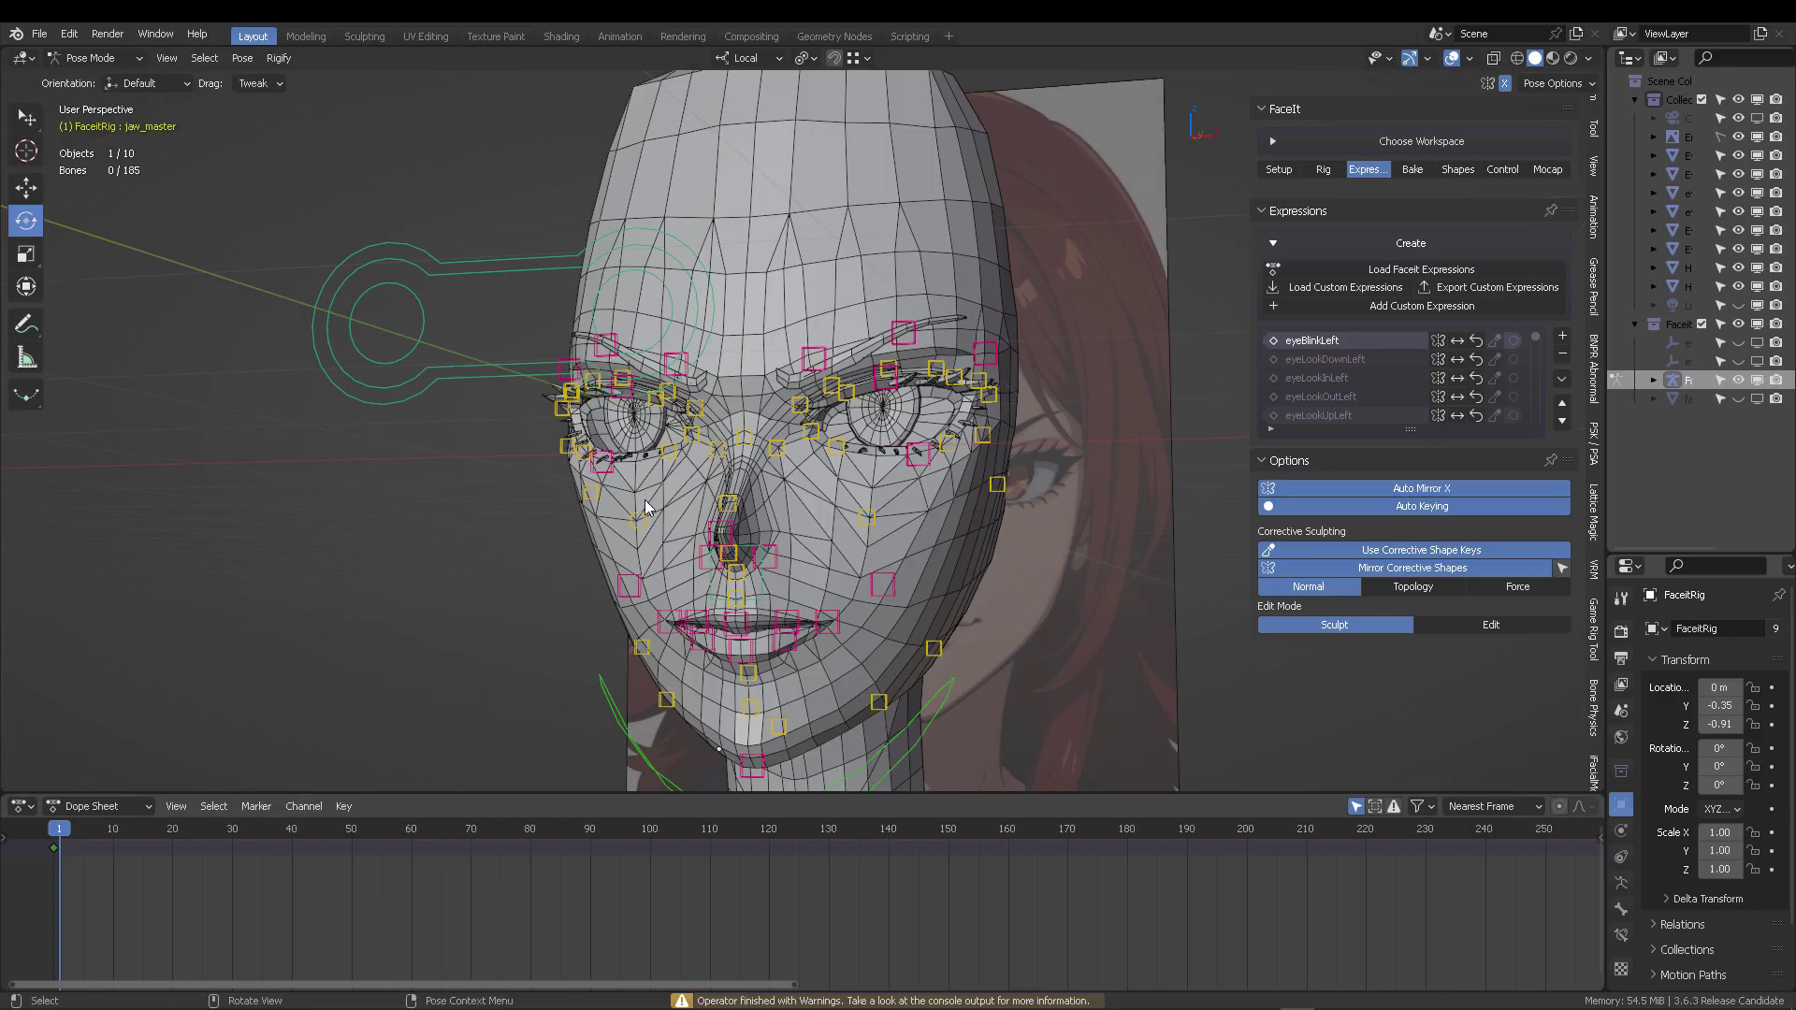
Select all the rig's bones and fit every expression keyframe in the Dope Sheet.
{"action": "key", "text": "a"}
{"action": "scroll", "coordinate": [614, 449], "scroll_direction": "down", "scroll_amount": 2}
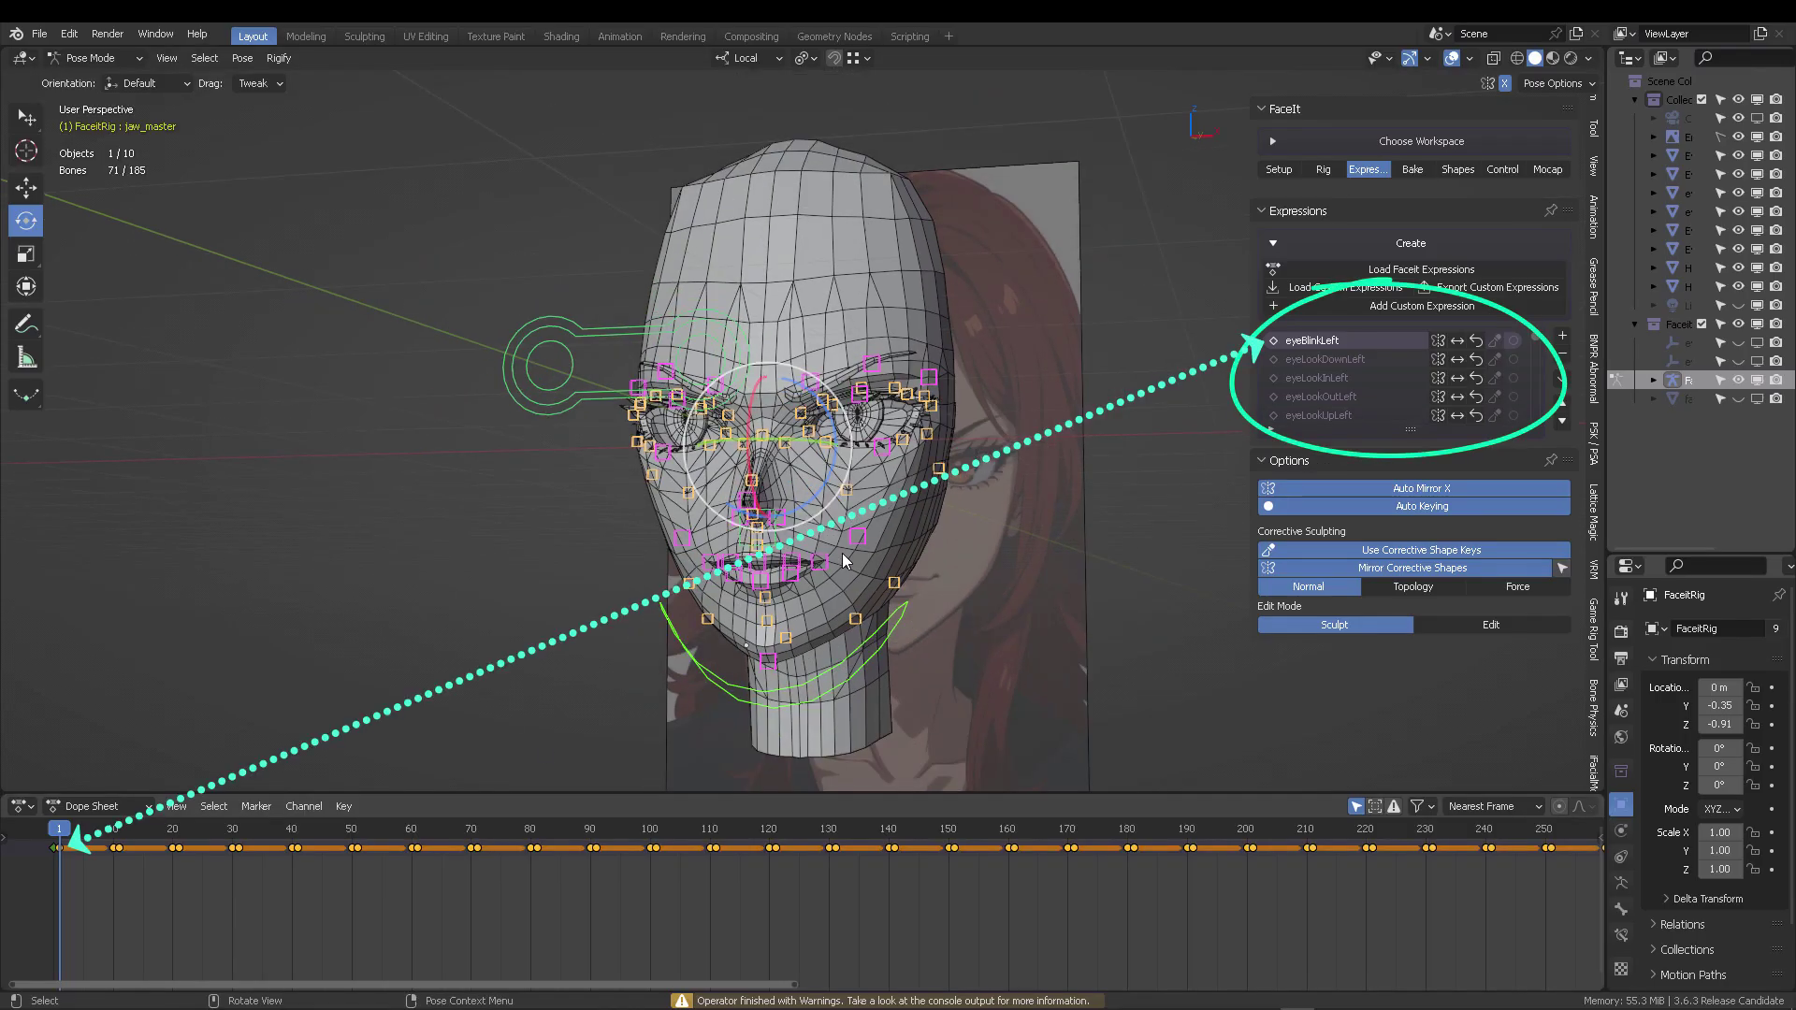
{"action": "scroll", "coordinate": [935, 883], "scroll_direction": "down", "scroll_amount": 3}
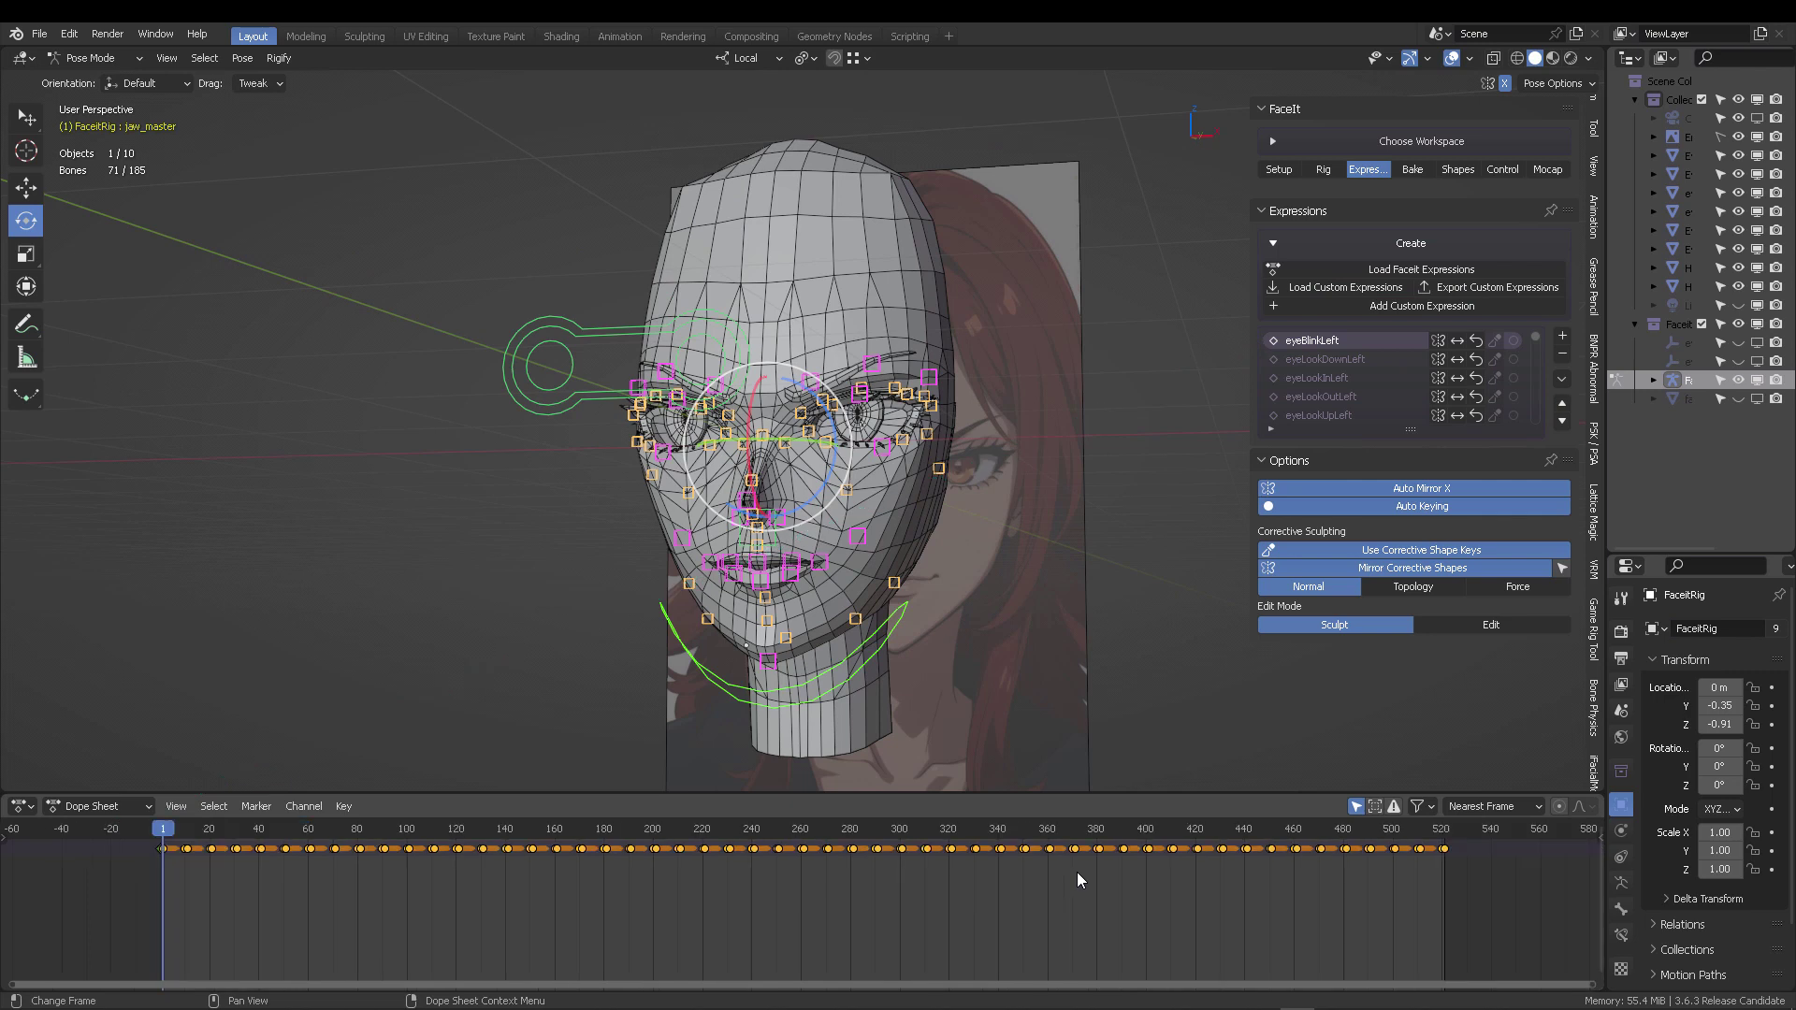
{"action": "key", "text": "Home"}
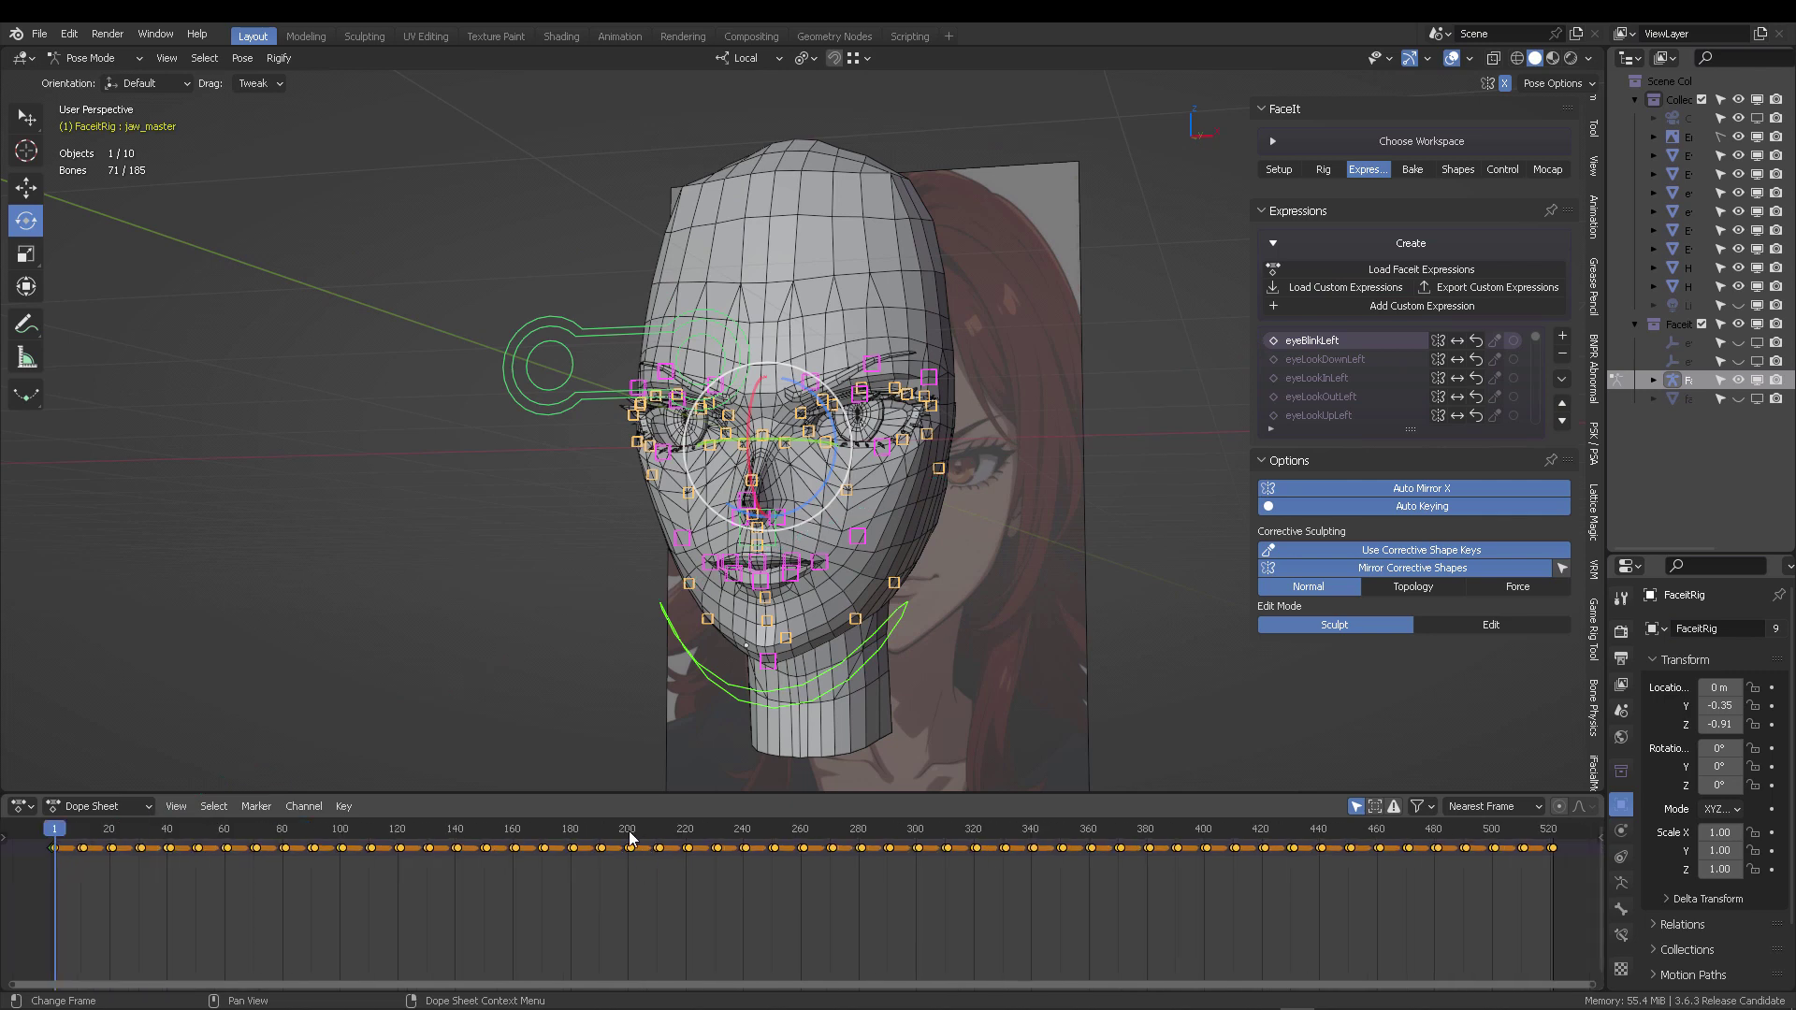
Preview the eyeLookDownLeft, eyeLookInLeft and noseSneerLeft expression poses, then bring up Amplify Pose.
{"action": "left_click", "coordinate": [1326, 358]}
{"action": "scroll", "coordinate": [957, 396], "scroll_direction": "up", "scroll_amount": 2}
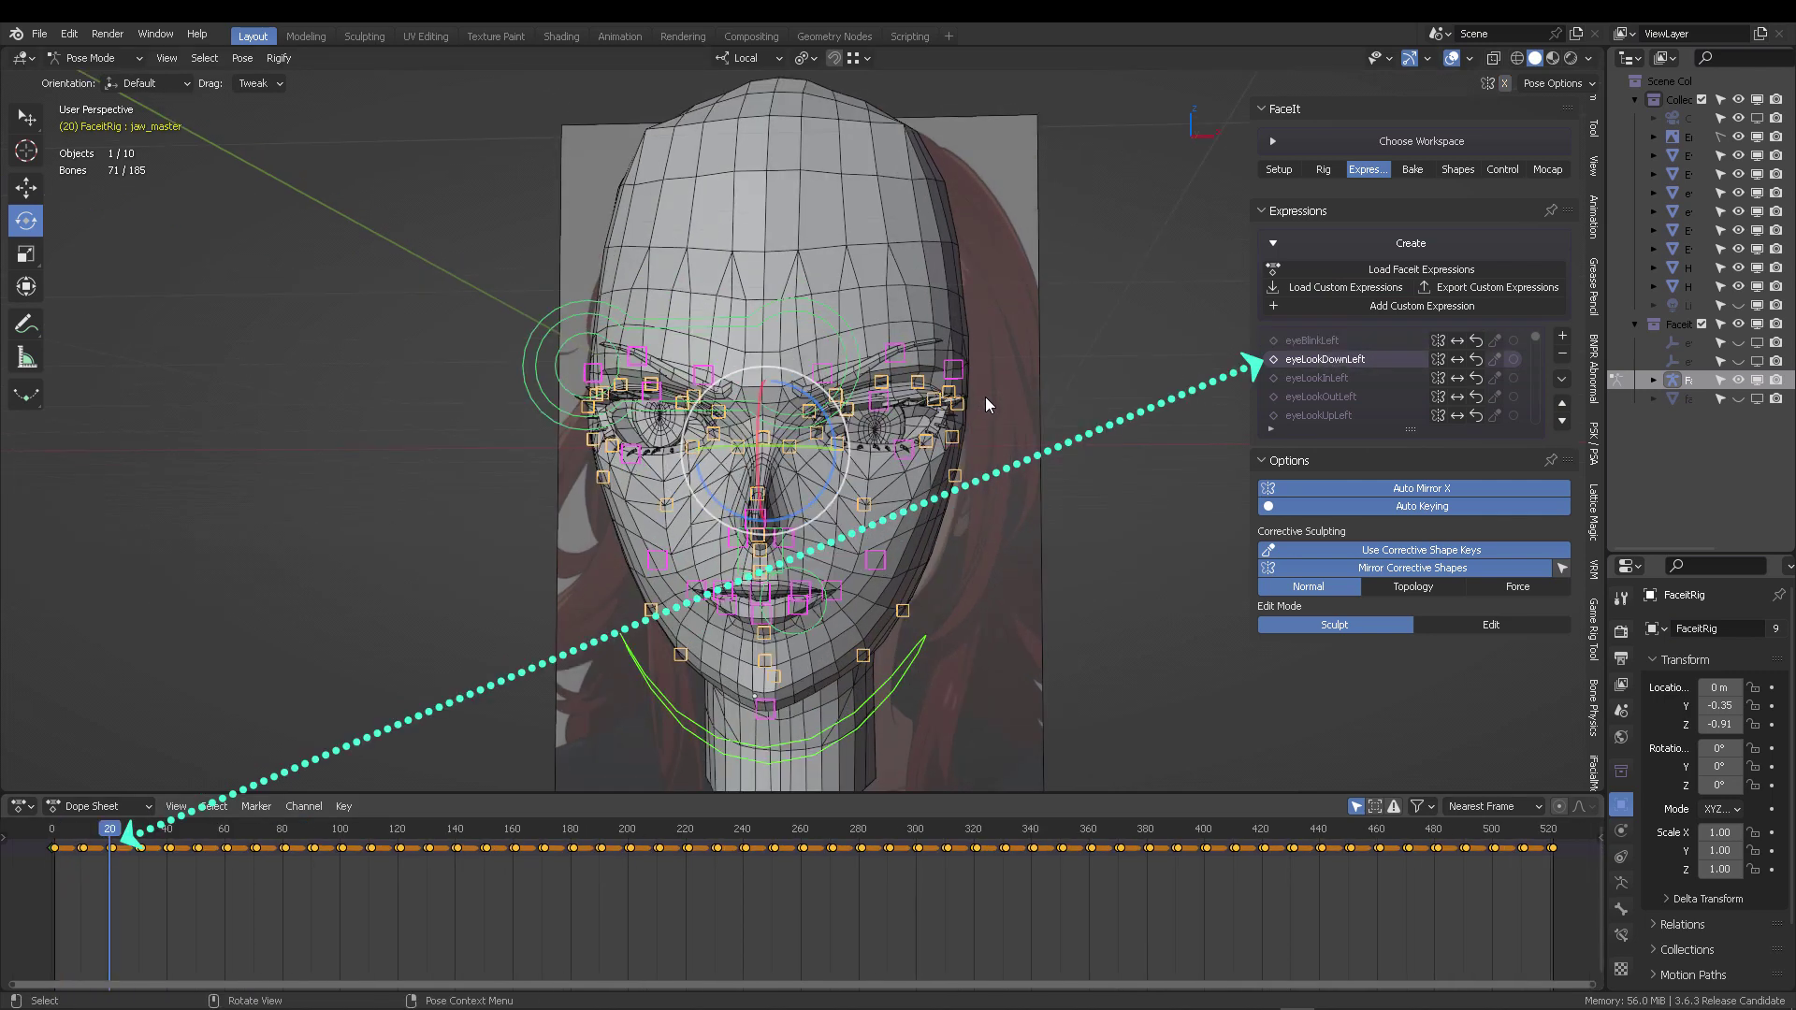
{"action": "left_click", "coordinate": [1316, 377]}
{"action": "scroll", "coordinate": [1326, 378], "scroll_direction": "down", "scroll_amount": 7, "text": "ctrl"}
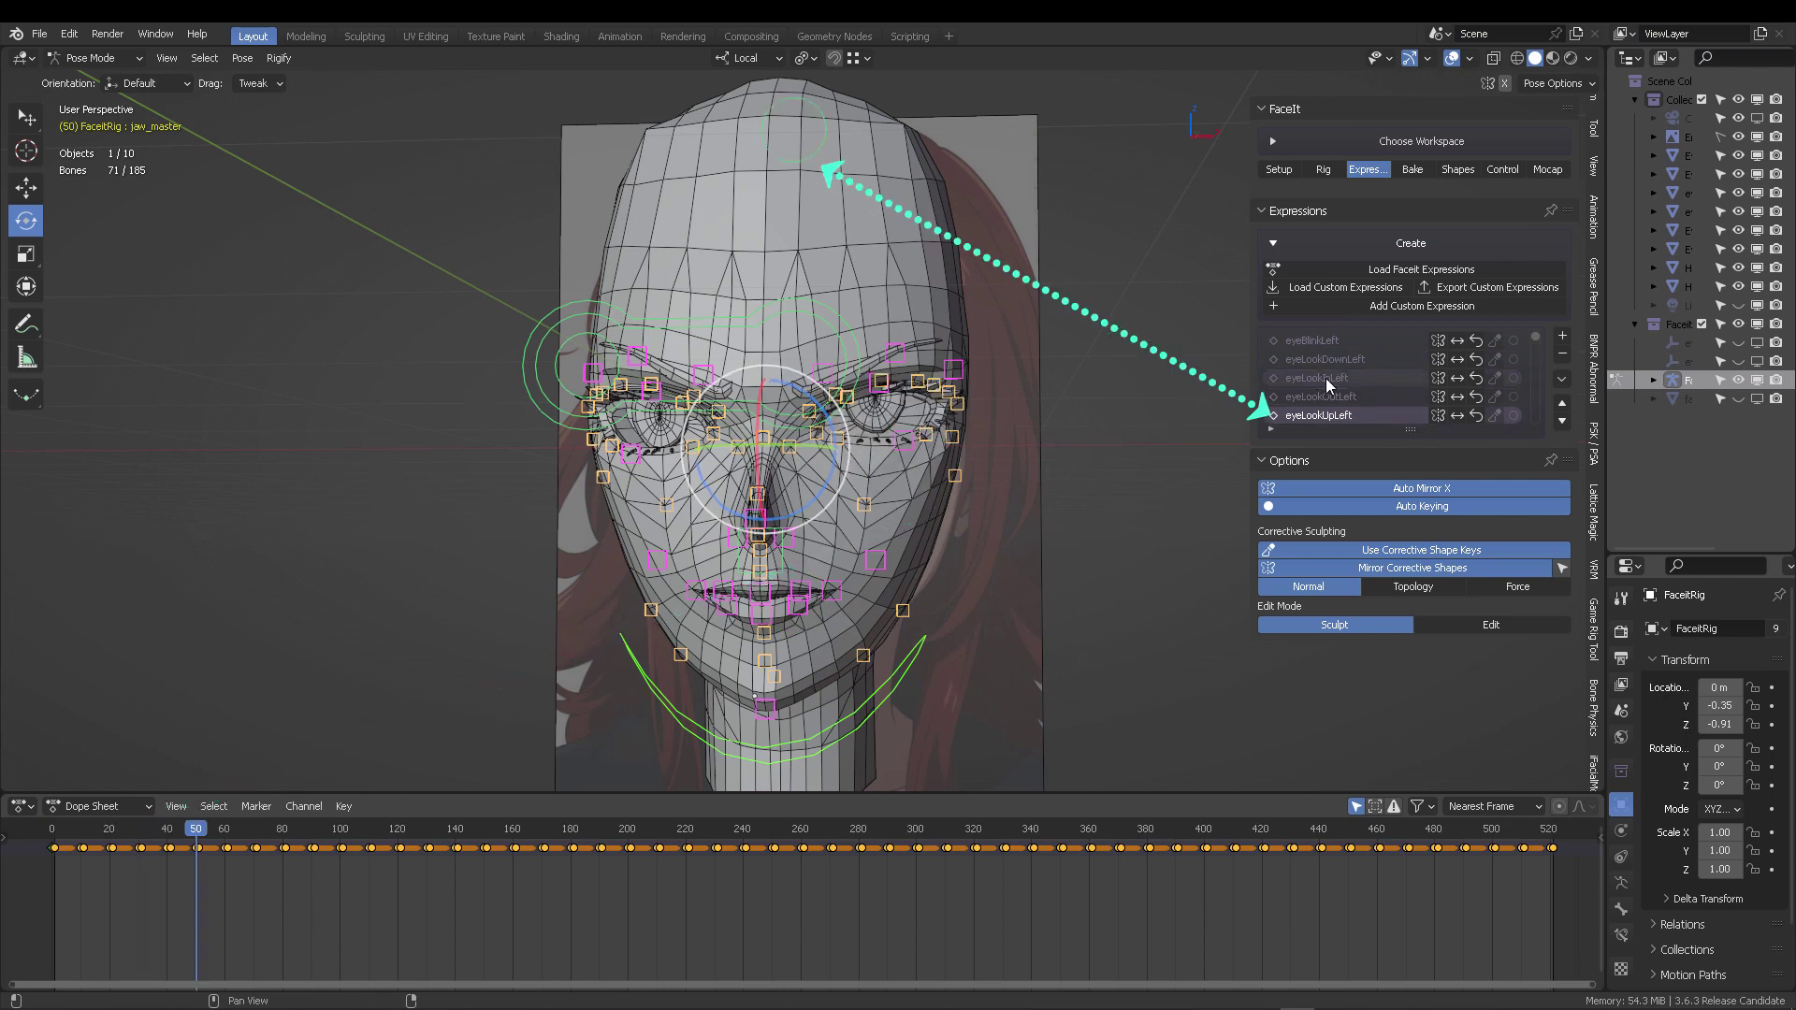
{"action": "scroll", "coordinate": [1326, 378], "scroll_direction": "down", "scroll_amount": 20, "text": "ctrl"}
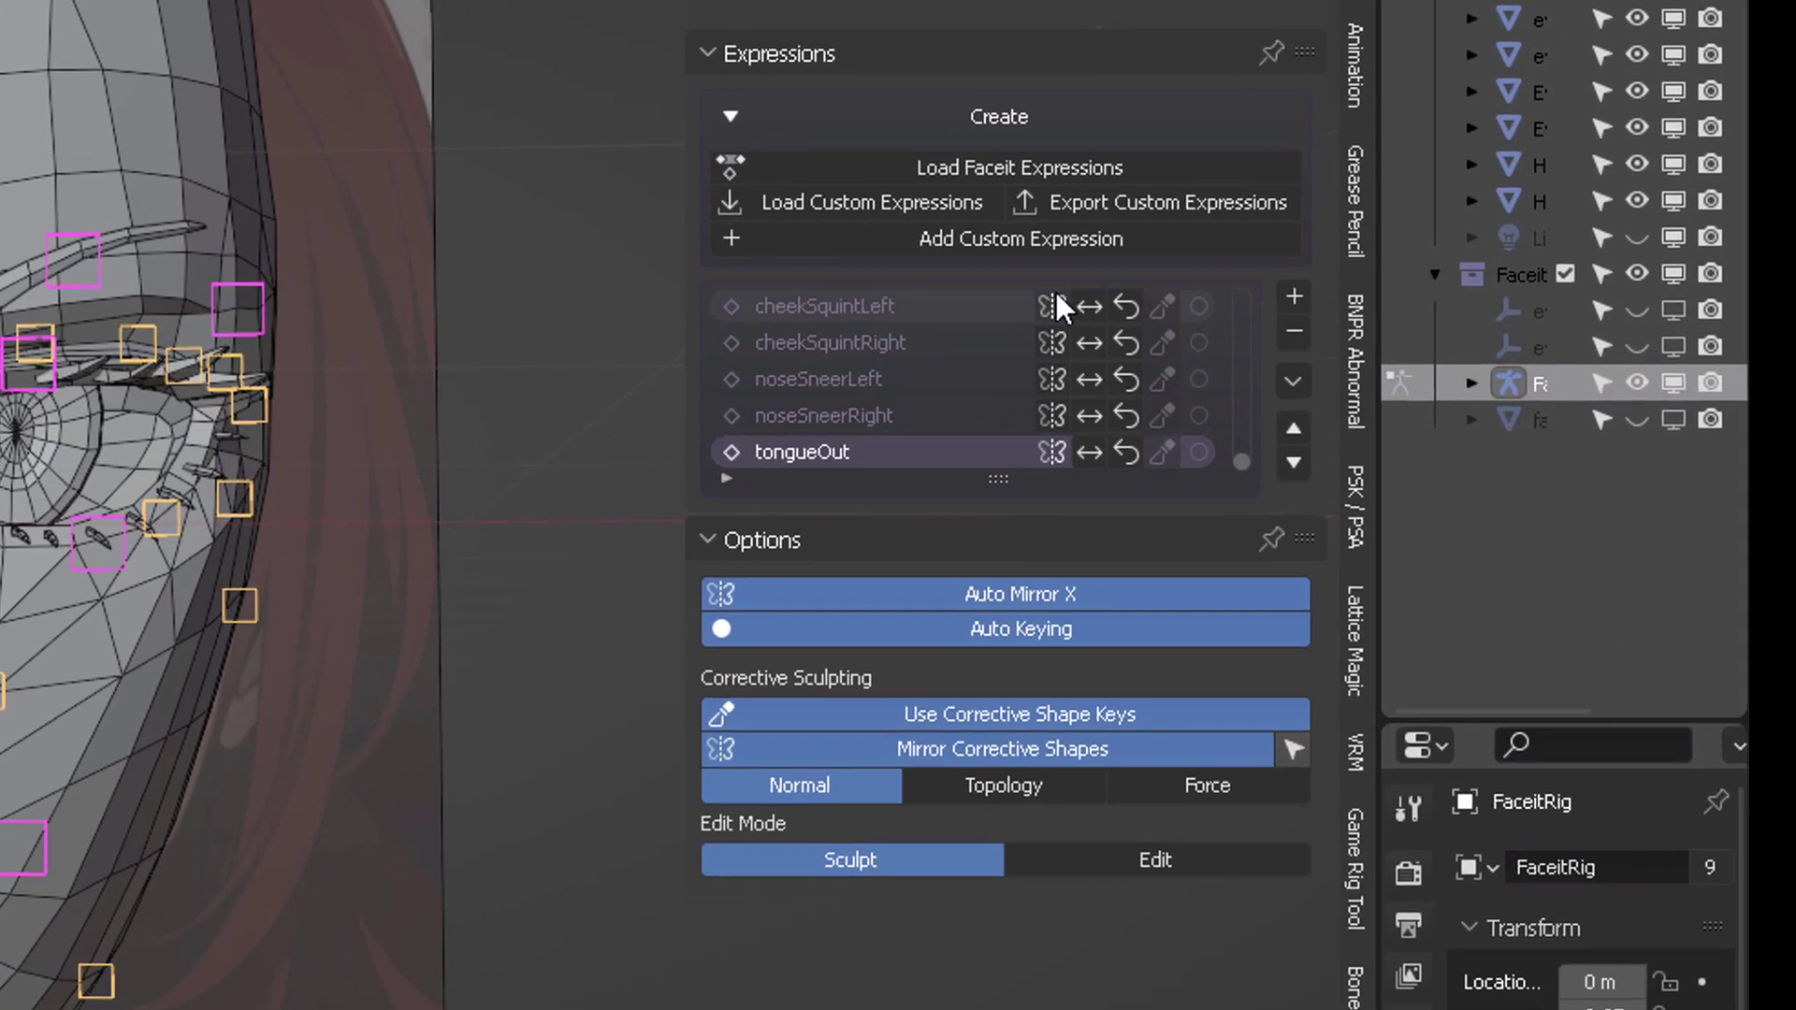
{"action": "left_click", "coordinate": [879, 383]}
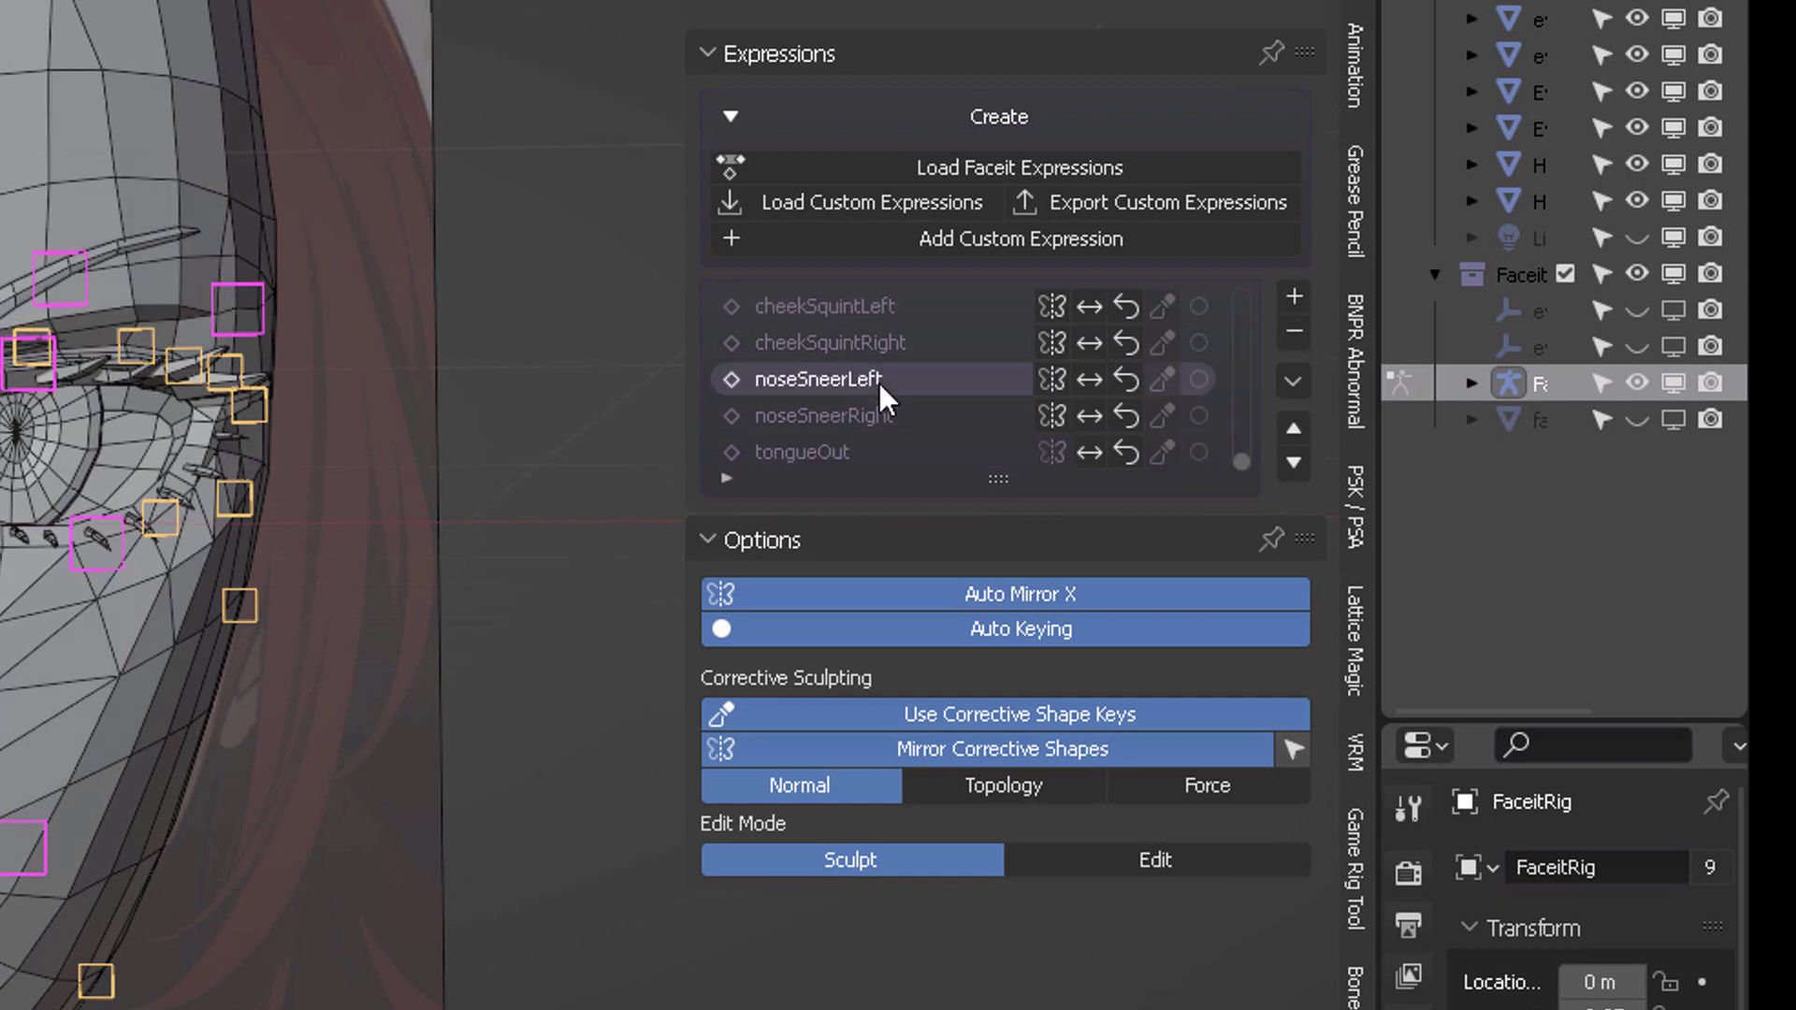
{"action": "left_click", "coordinate": [1090, 378]}
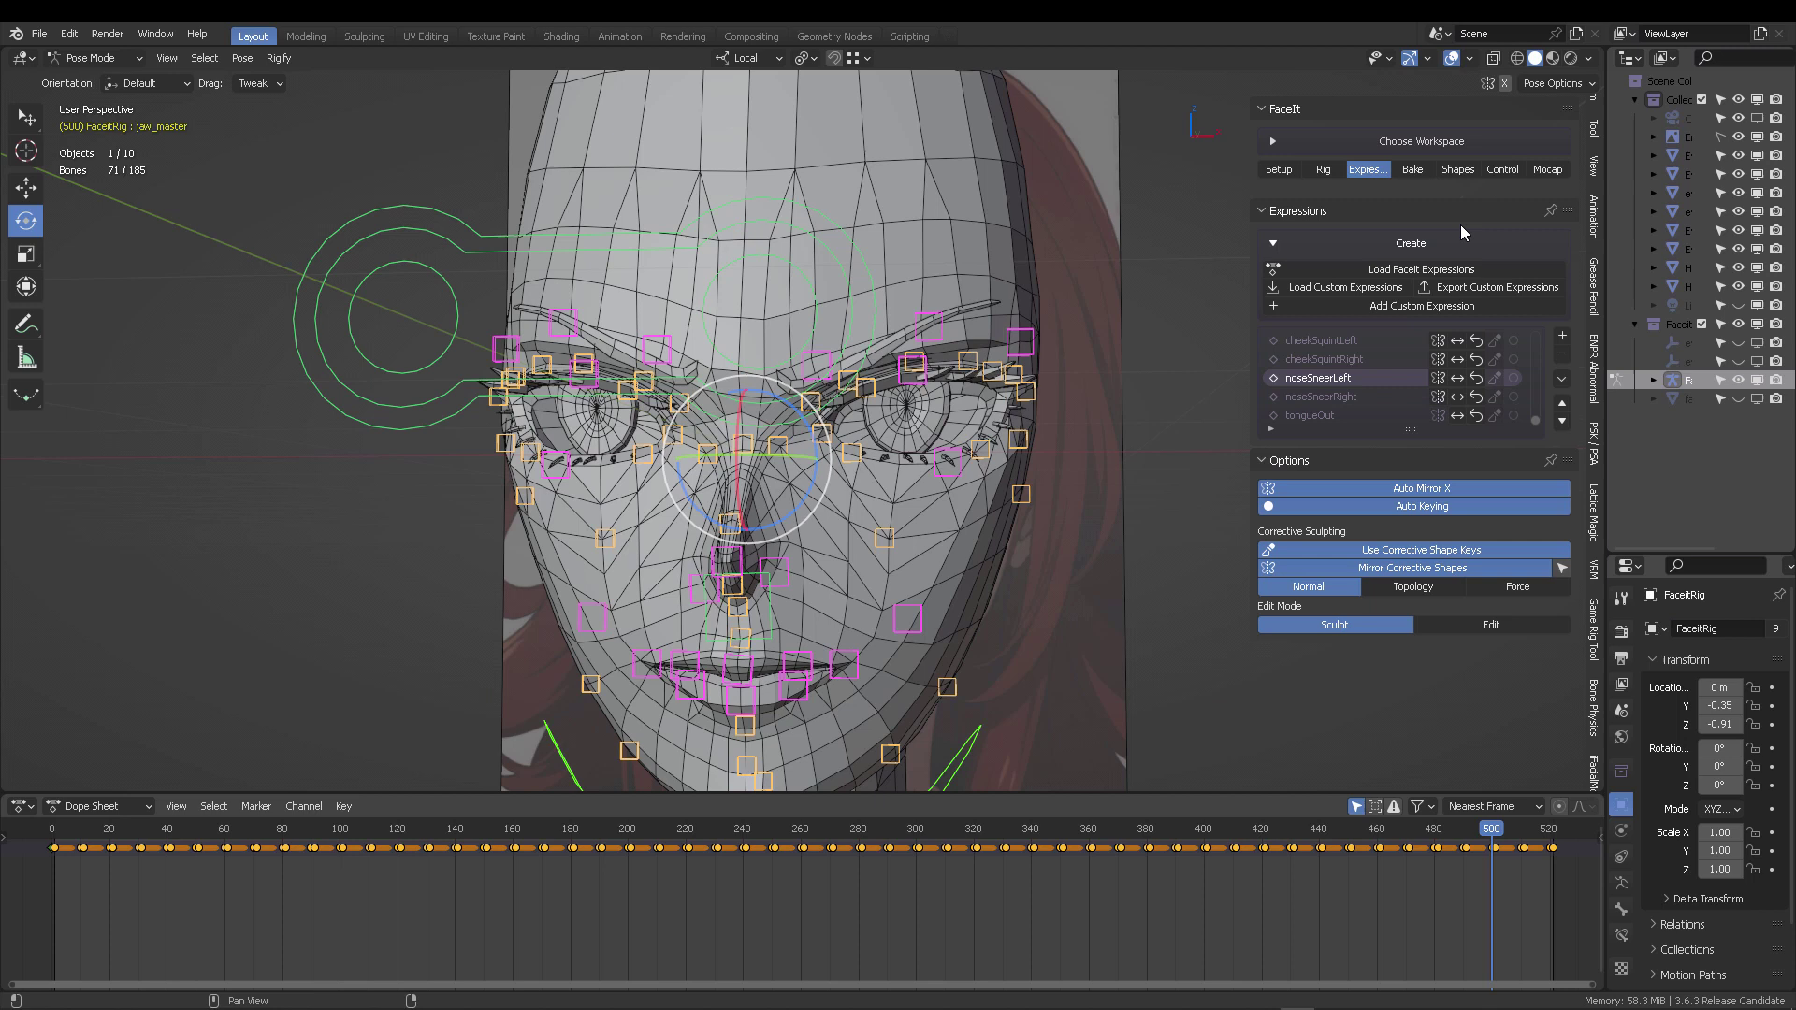
Return to frame 0 and bake the ARKit expressions into Head mesh shape keys.
{"action": "left_click", "coordinate": [1408, 174]}
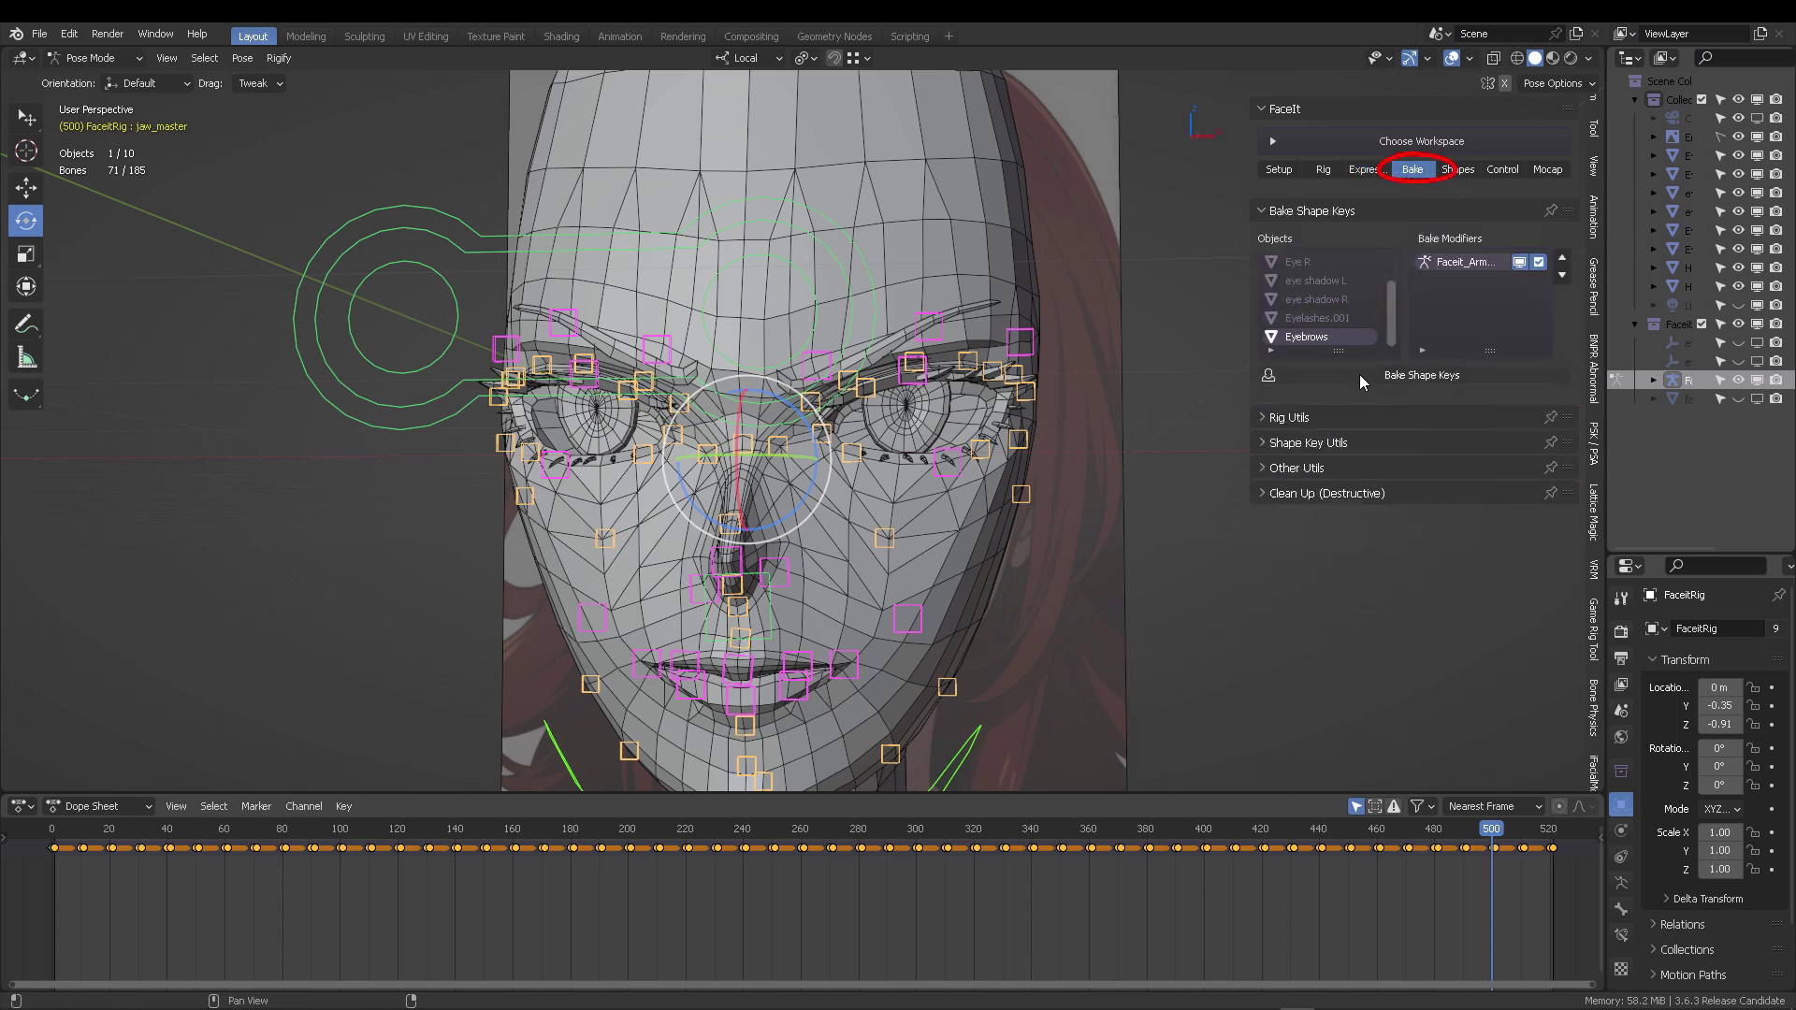
{"action": "left_click", "coordinate": [1392, 376]}
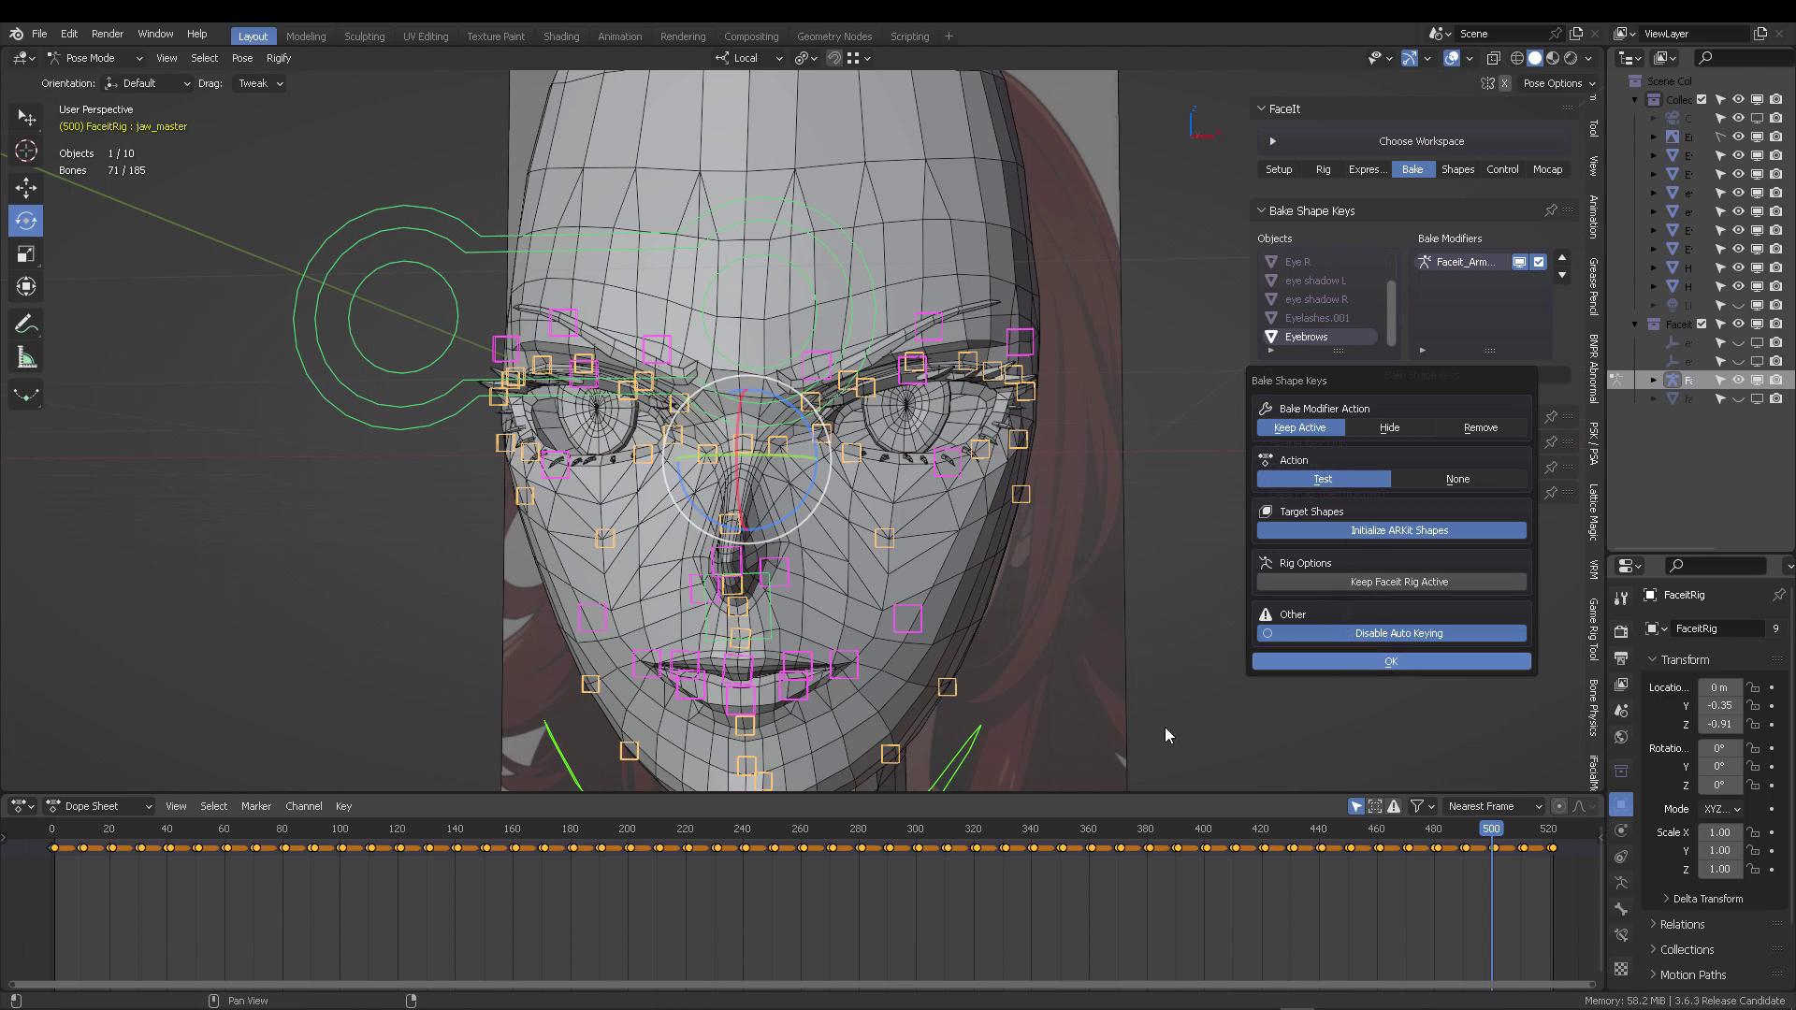
{"action": "left_click_drag", "start_coordinate": [557, 829], "coordinate": [52, 831]}
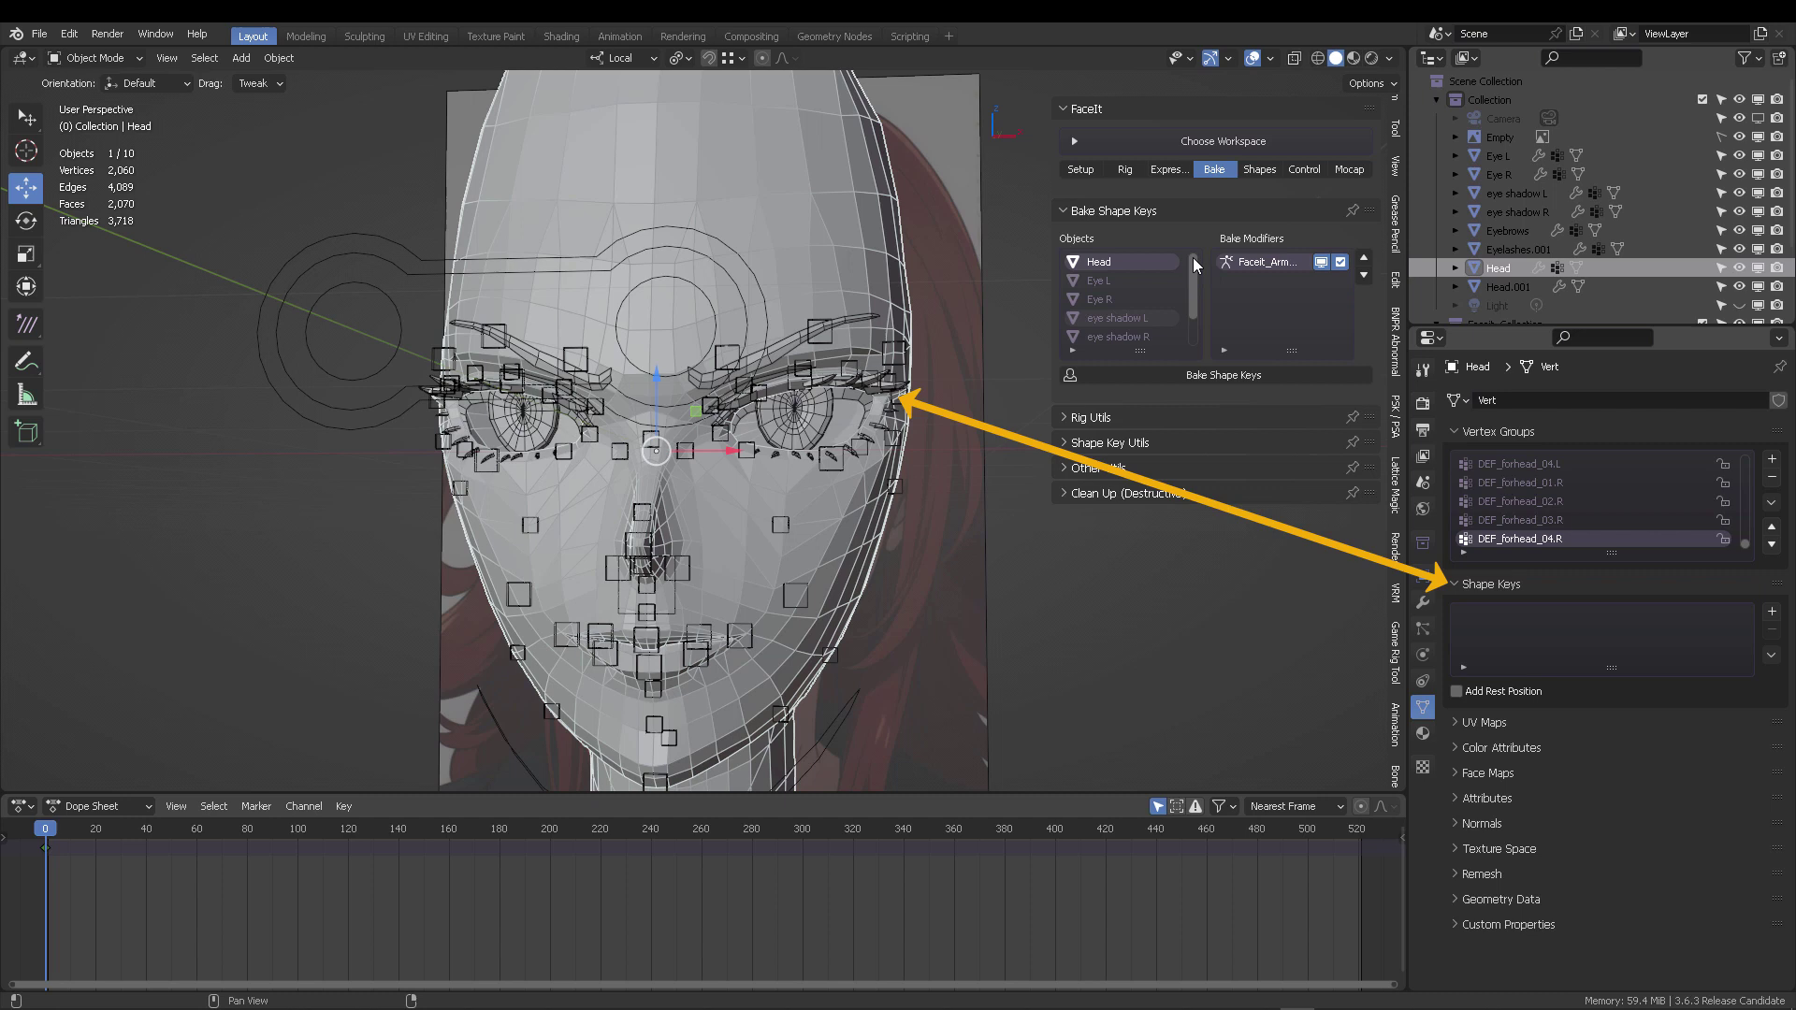
{"action": "left_click", "coordinate": [1231, 375]}
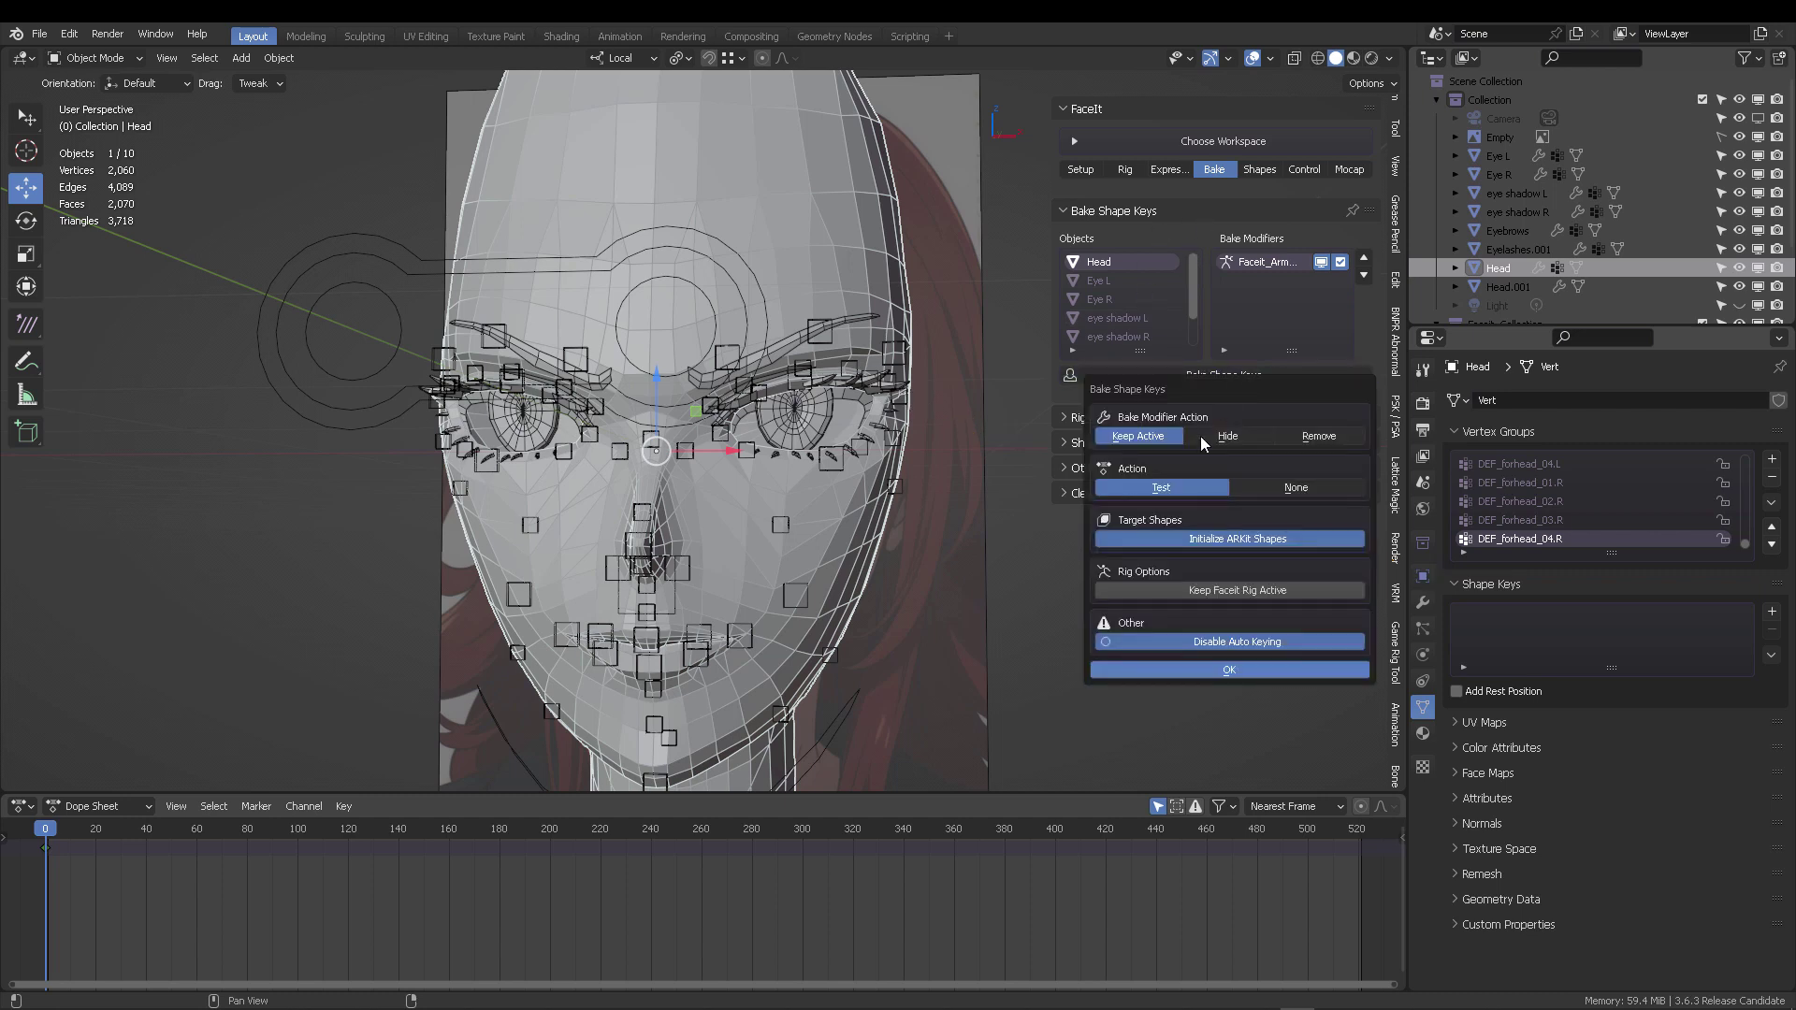
{"action": "left_click", "coordinate": [1231, 668]}
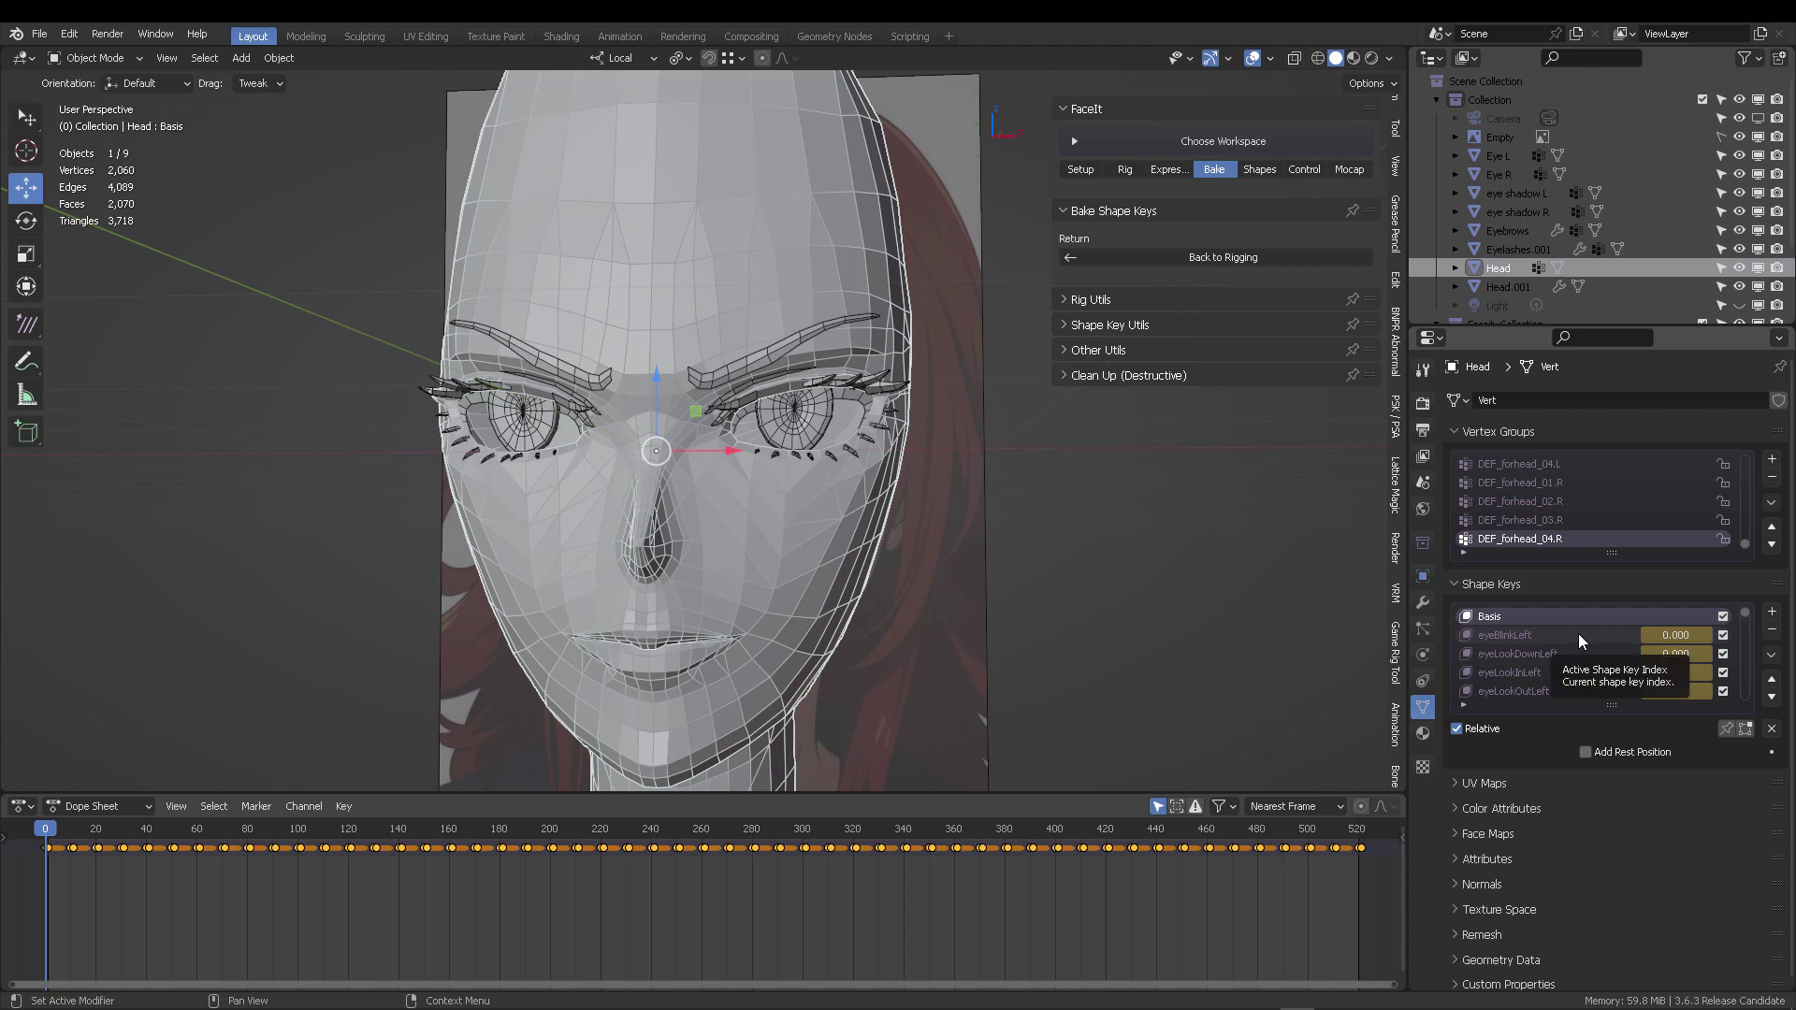
Delete the leftover expression keyframes from the Dope Sheet.
{"action": "left_click", "coordinate": [1579, 634]}
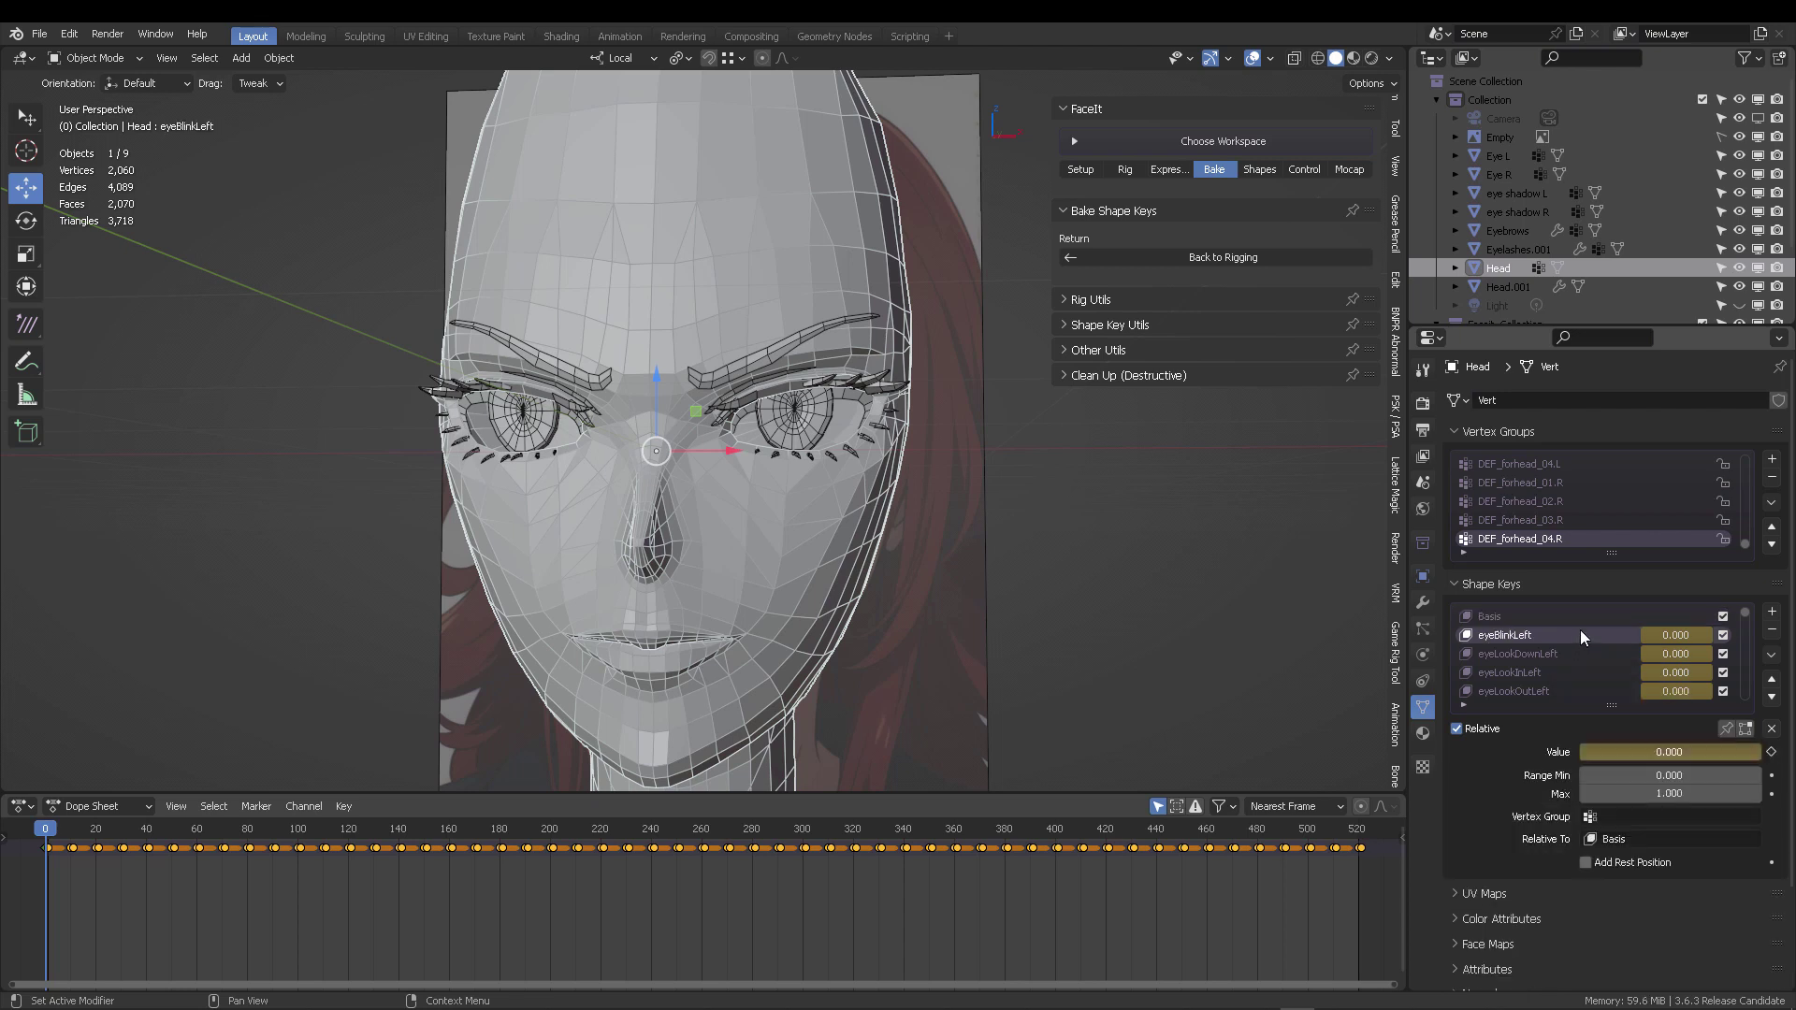
{"action": "left_click", "coordinate": [1171, 901]}
{"action": "key", "text": "Delete"}
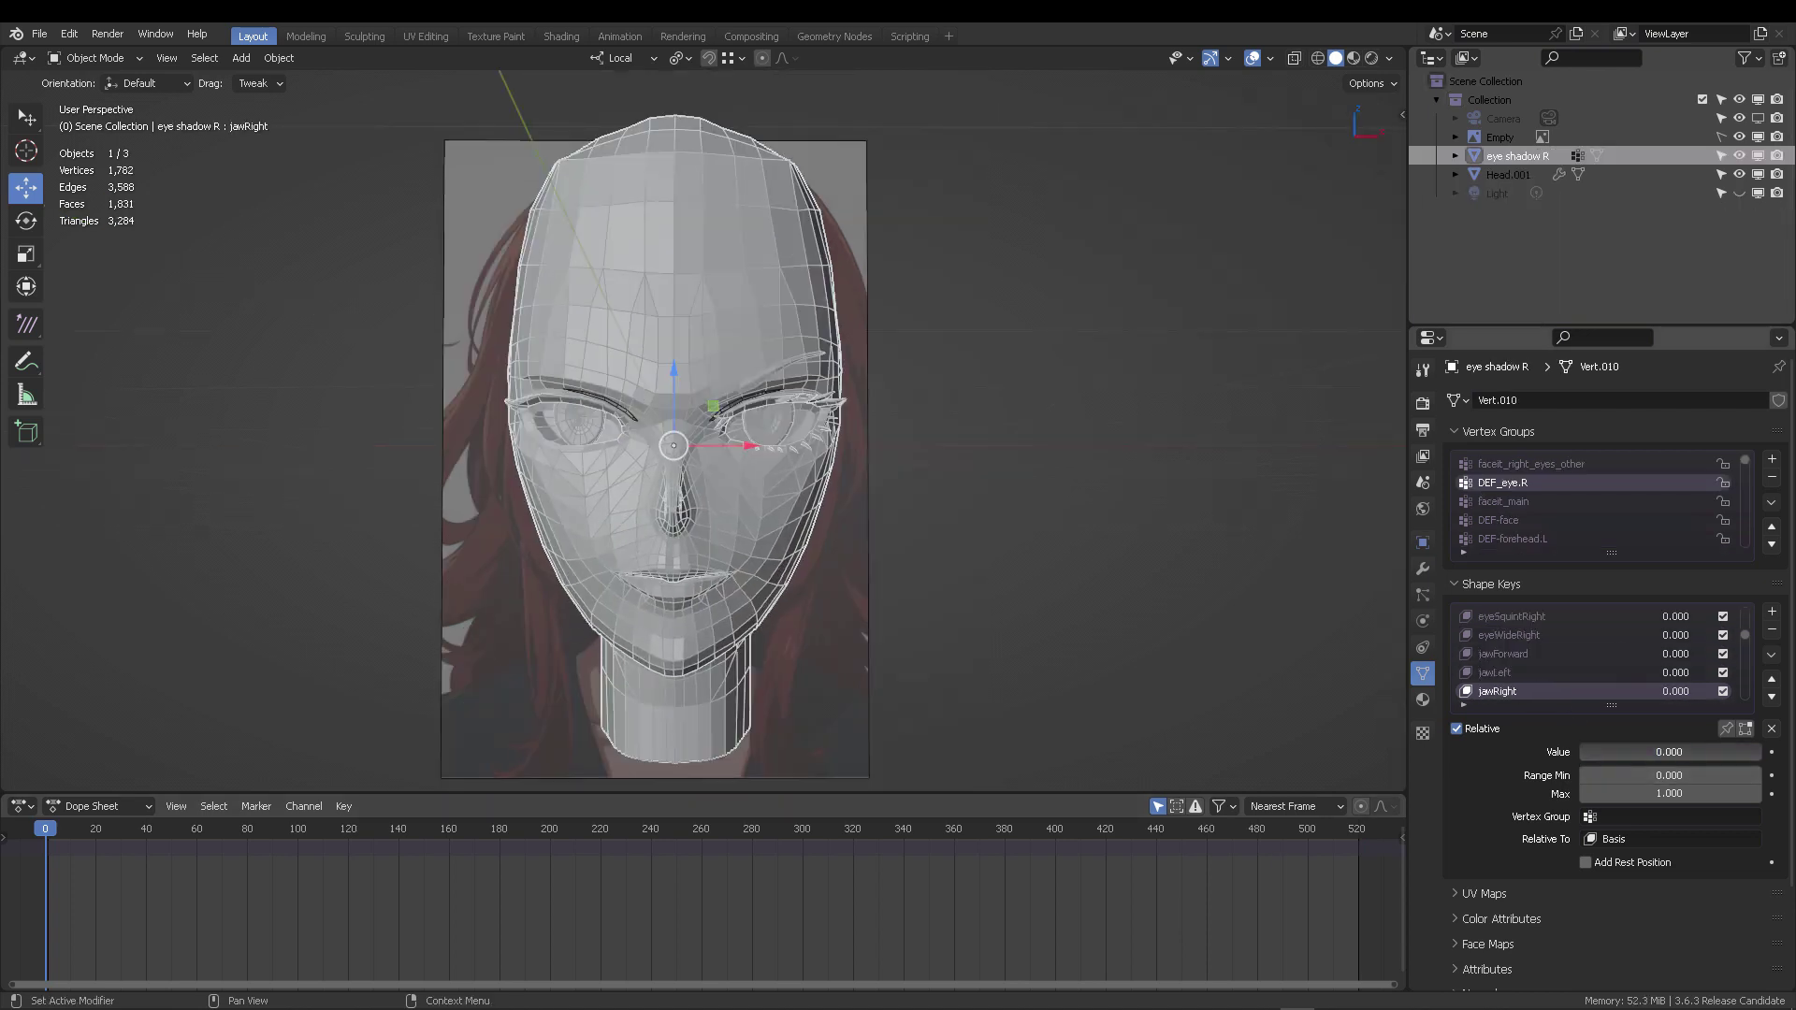
{"action": "left_click", "coordinate": [1073, 429]}
Test the jawLeft, jawForward, jawOpen and mouthFunnel shape keys, resetting jawOpen to 0.
{"action": "left_click", "coordinate": [1541, 669]}
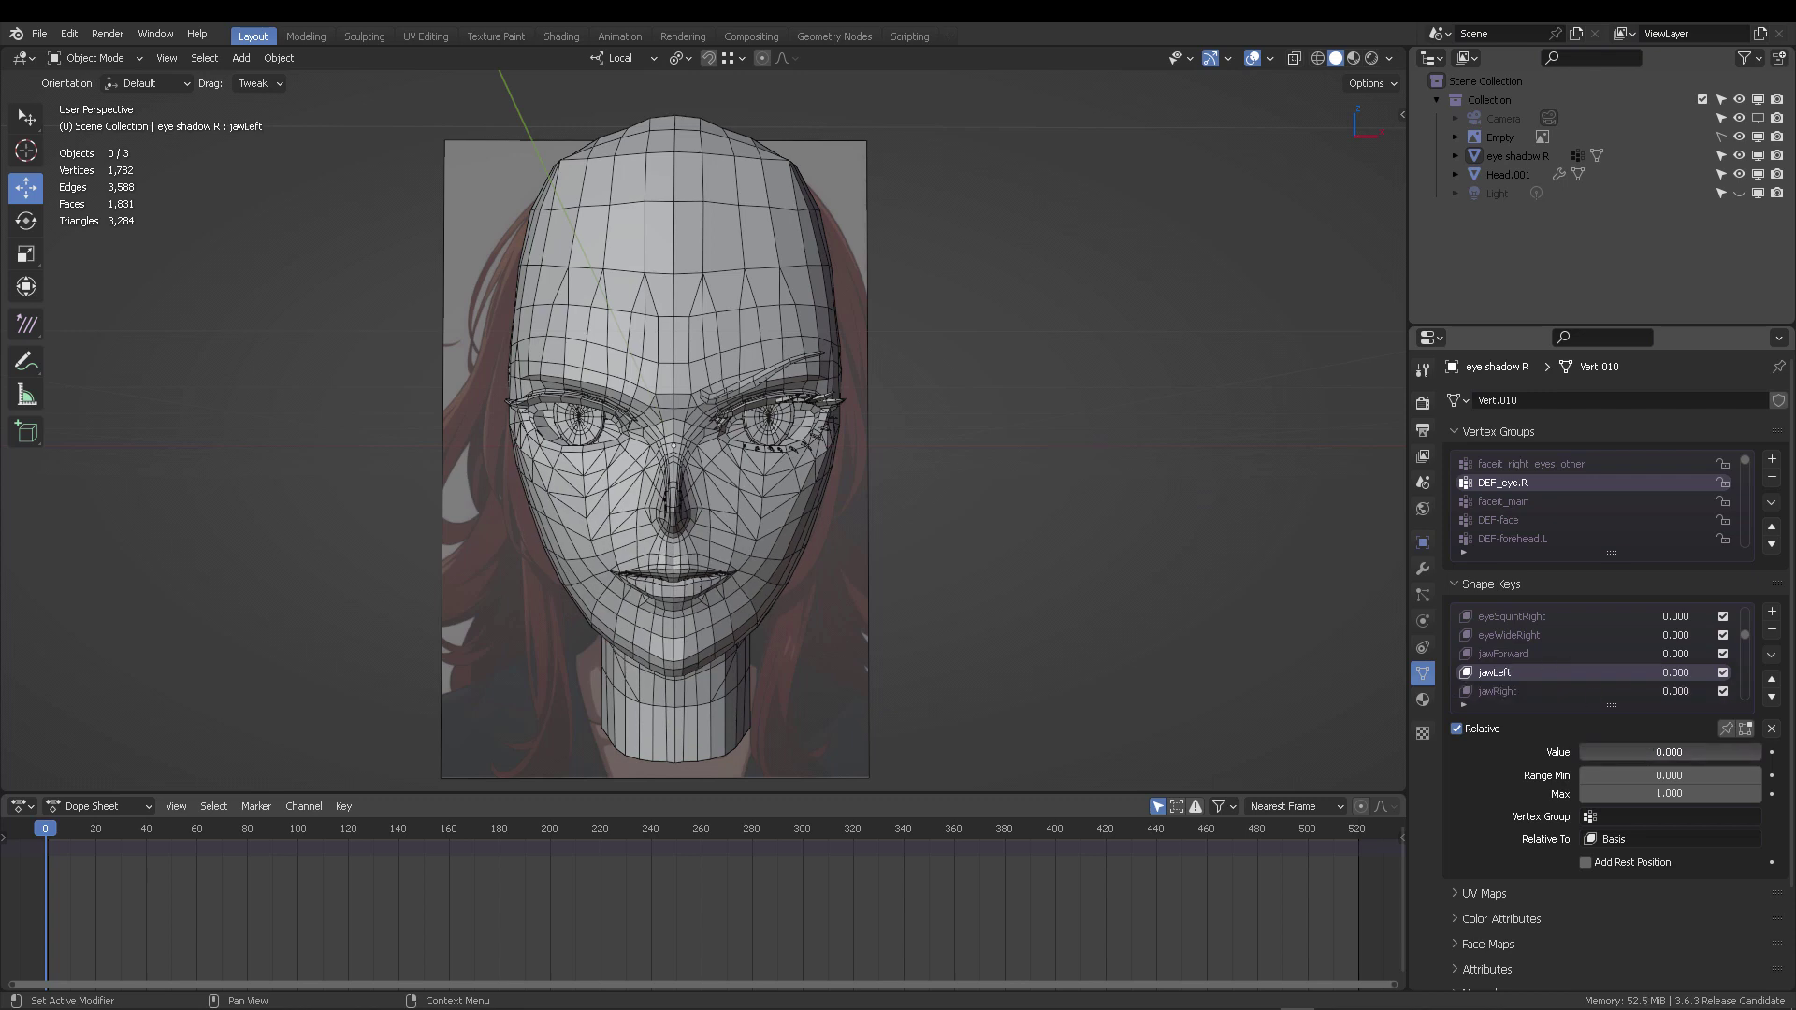
{"action": "left_click", "coordinate": [1581, 655]}
{"action": "middle_click_drag", "start_coordinate": [998, 597], "coordinate": [1634, 713]}
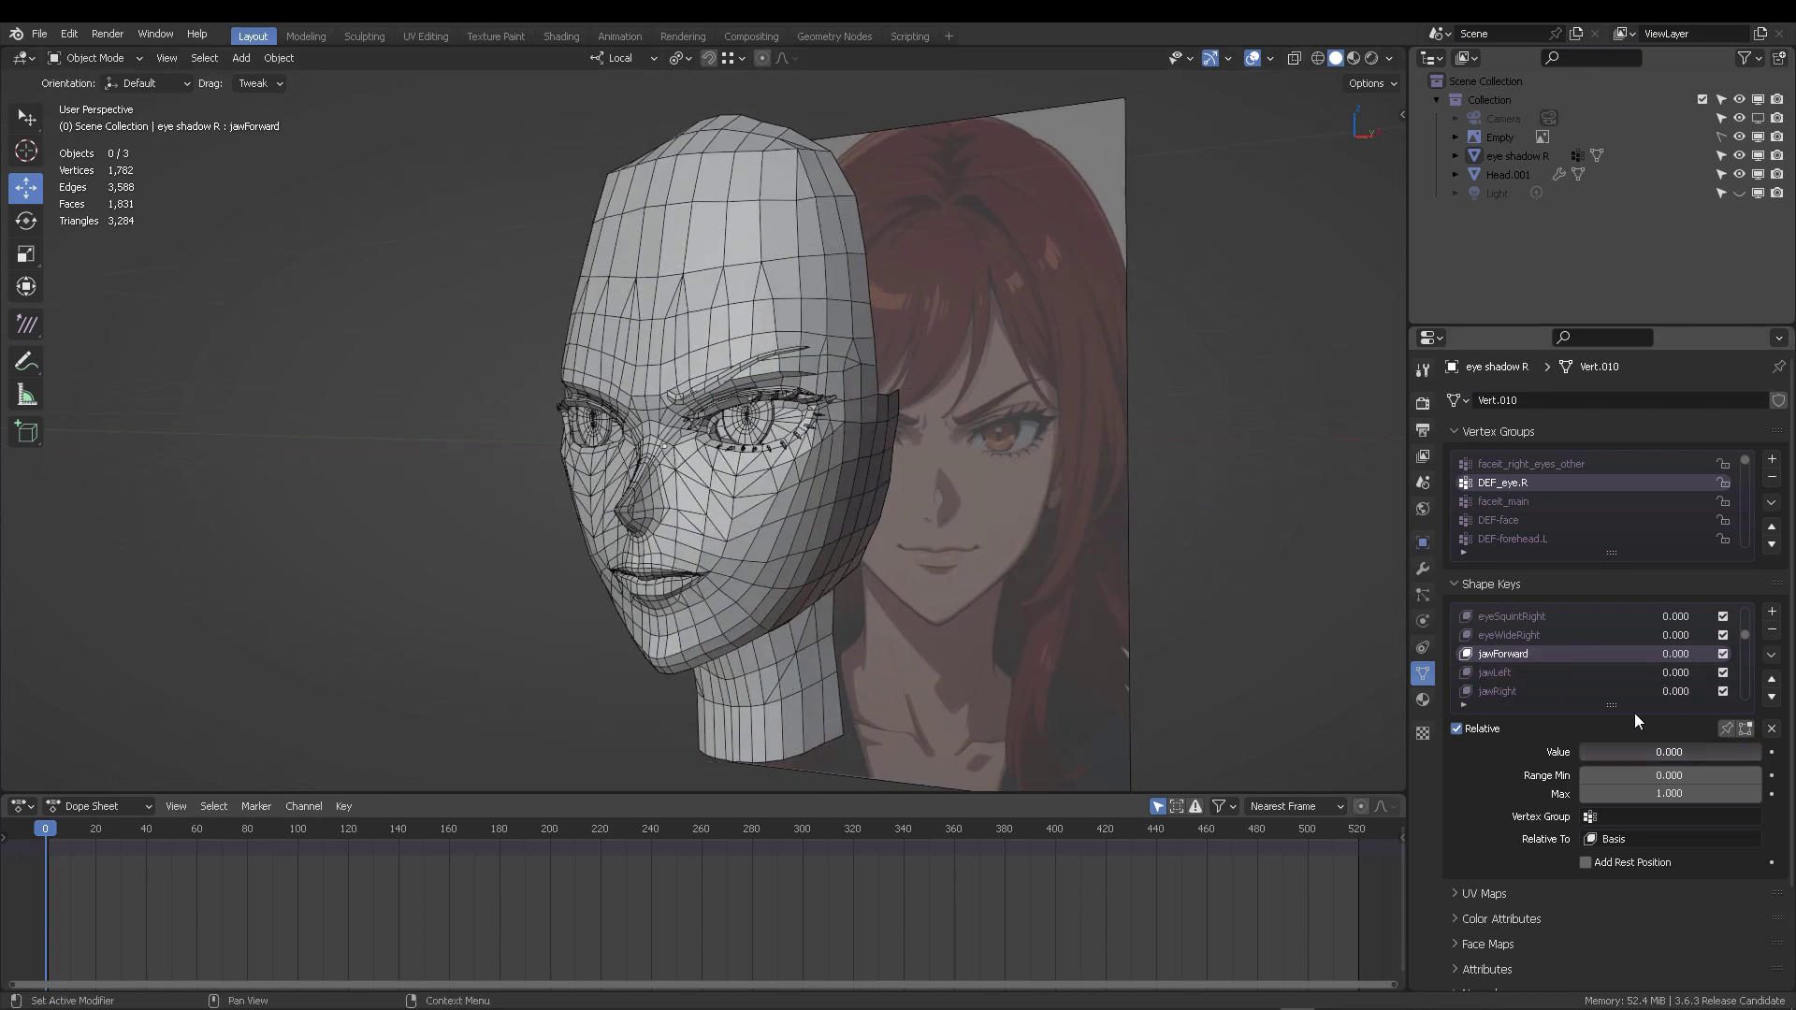
{"action": "scroll", "coordinate": [1590, 645], "scroll_direction": "down", "scroll_amount": 1}
{"action": "scroll", "coordinate": [1530, 620], "scroll_direction": "down", "scroll_amount": 3}
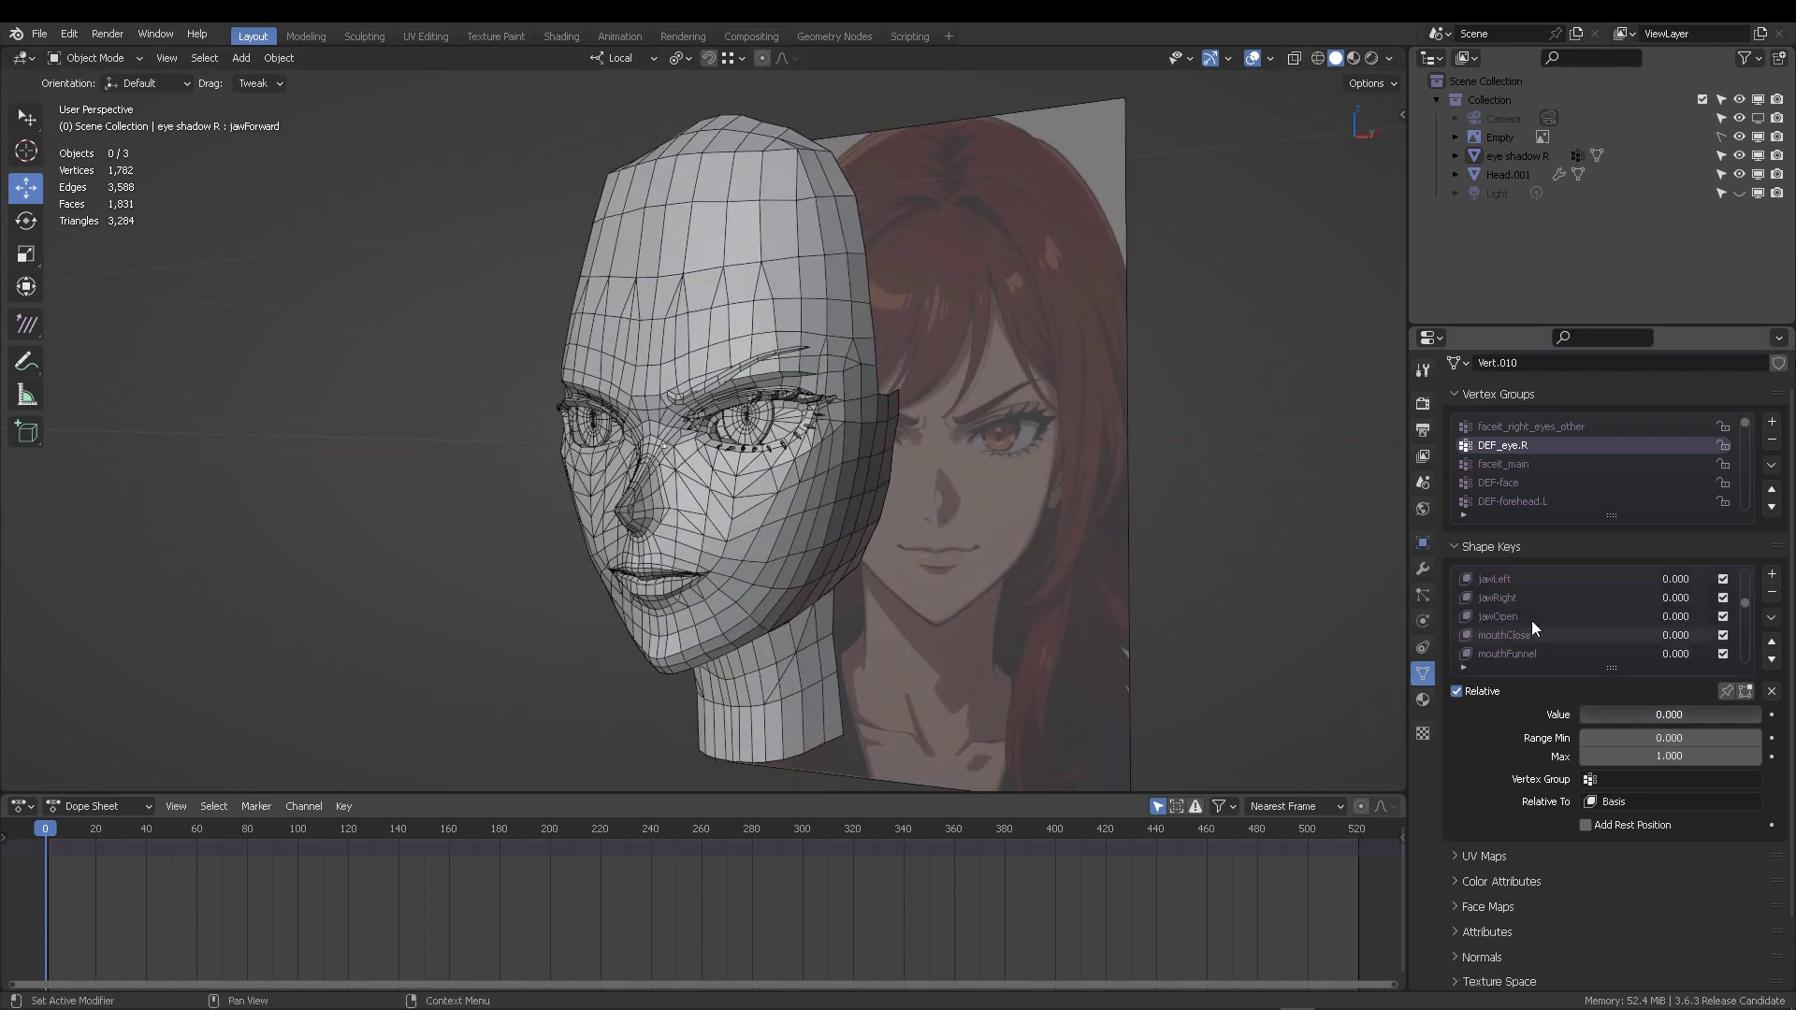
{"action": "left_click", "coordinate": [1530, 615]}
{"action": "left_click_drag", "start_coordinate": [1594, 713], "coordinate": [1660, 714]}
{"action": "middle_click_drag", "start_coordinate": [1029, 523], "coordinate": [1491, 626]}
{"action": "key", "text": "BackSpace"}
{"action": "left_click", "coordinate": [1575, 651]}
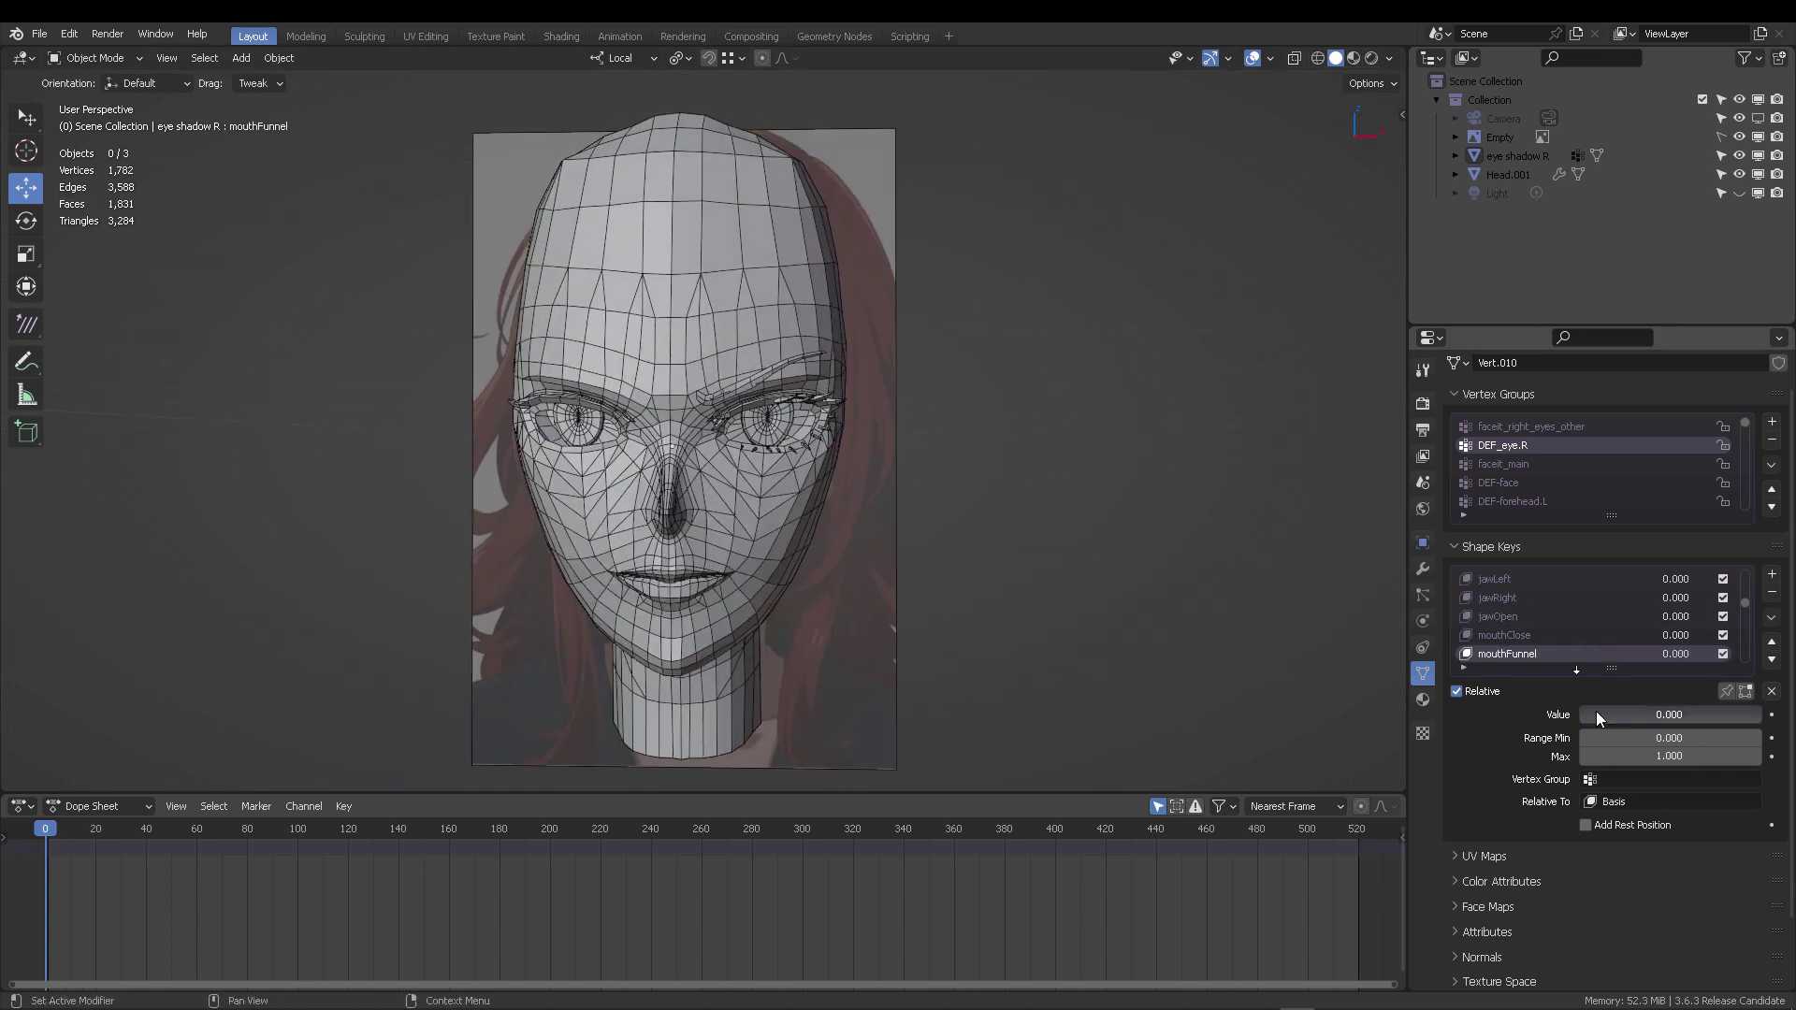
Return mouthFunnel to 0, show the rig overlays, and select then deselect the head bone.
{"action": "mouse_move", "coordinate": [1595, 716]}
{"action": "left_mouse_down"}
{"action": "mouse_move", "coordinate": [1759, 716]}
{"action": "mouse_move", "coordinate": [1582, 717]}
{"action": "left_mouse_up"}
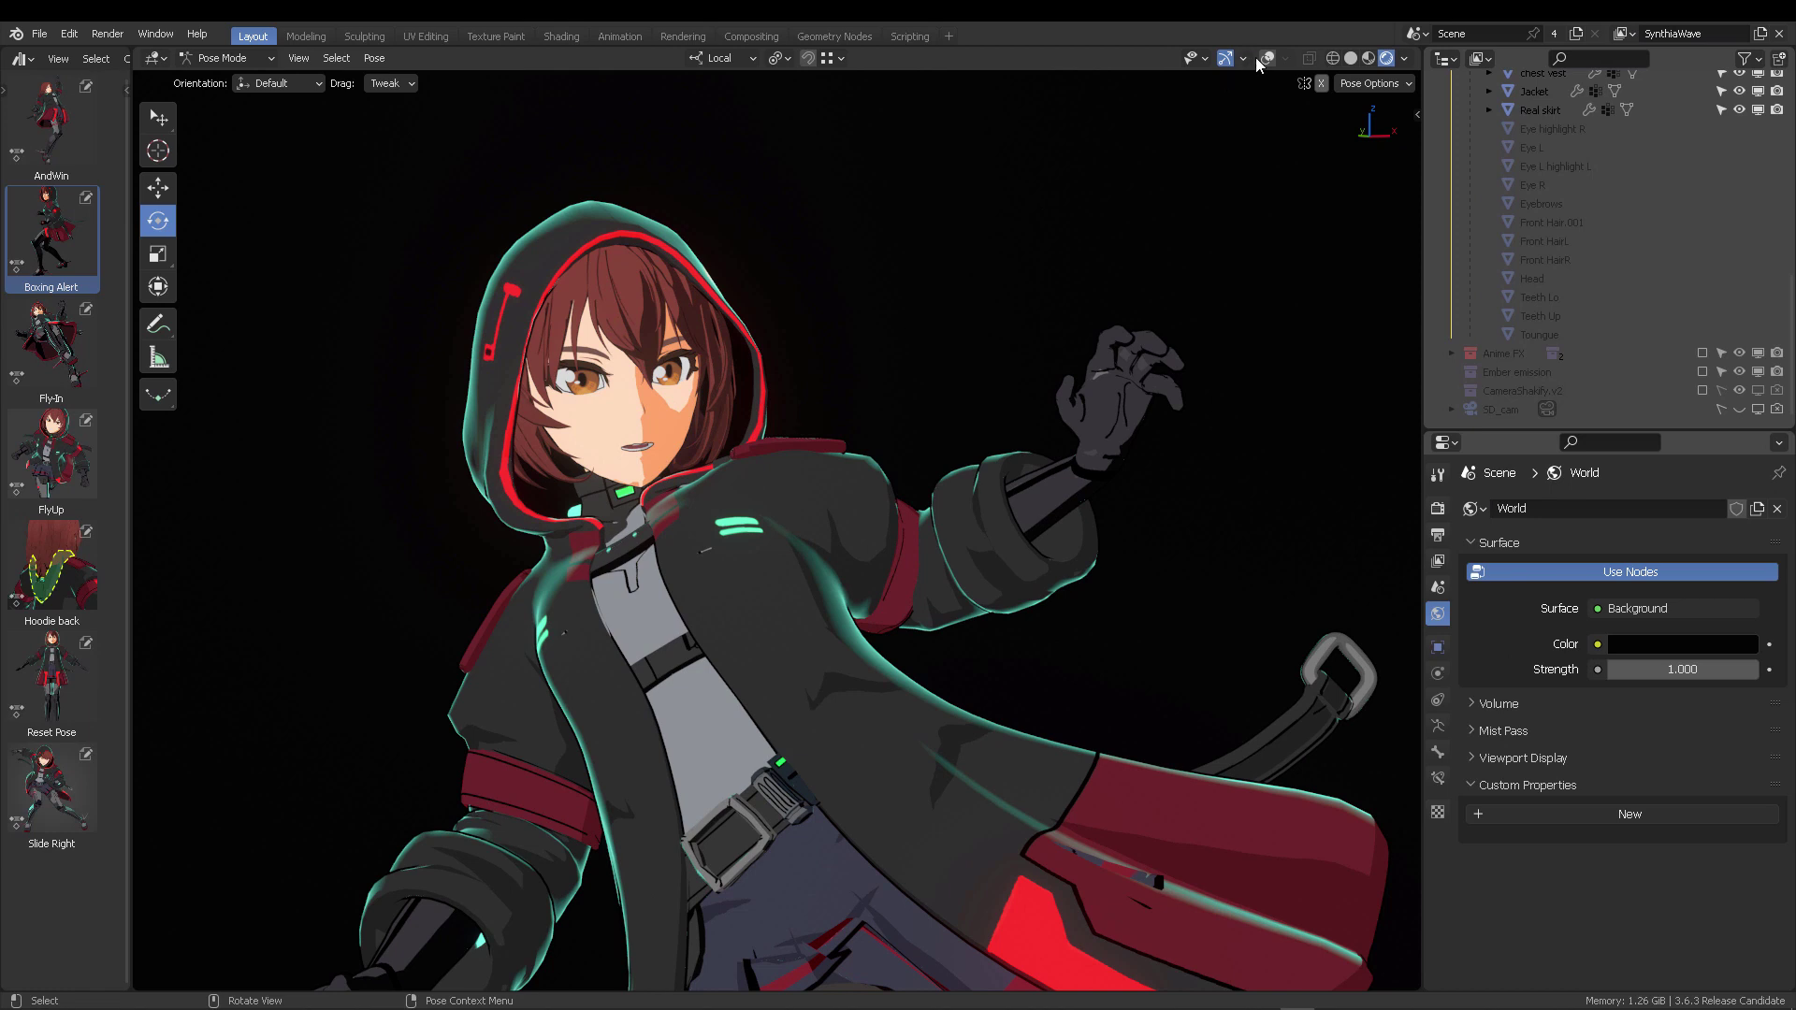
{"action": "left_click", "coordinate": [1267, 58]}
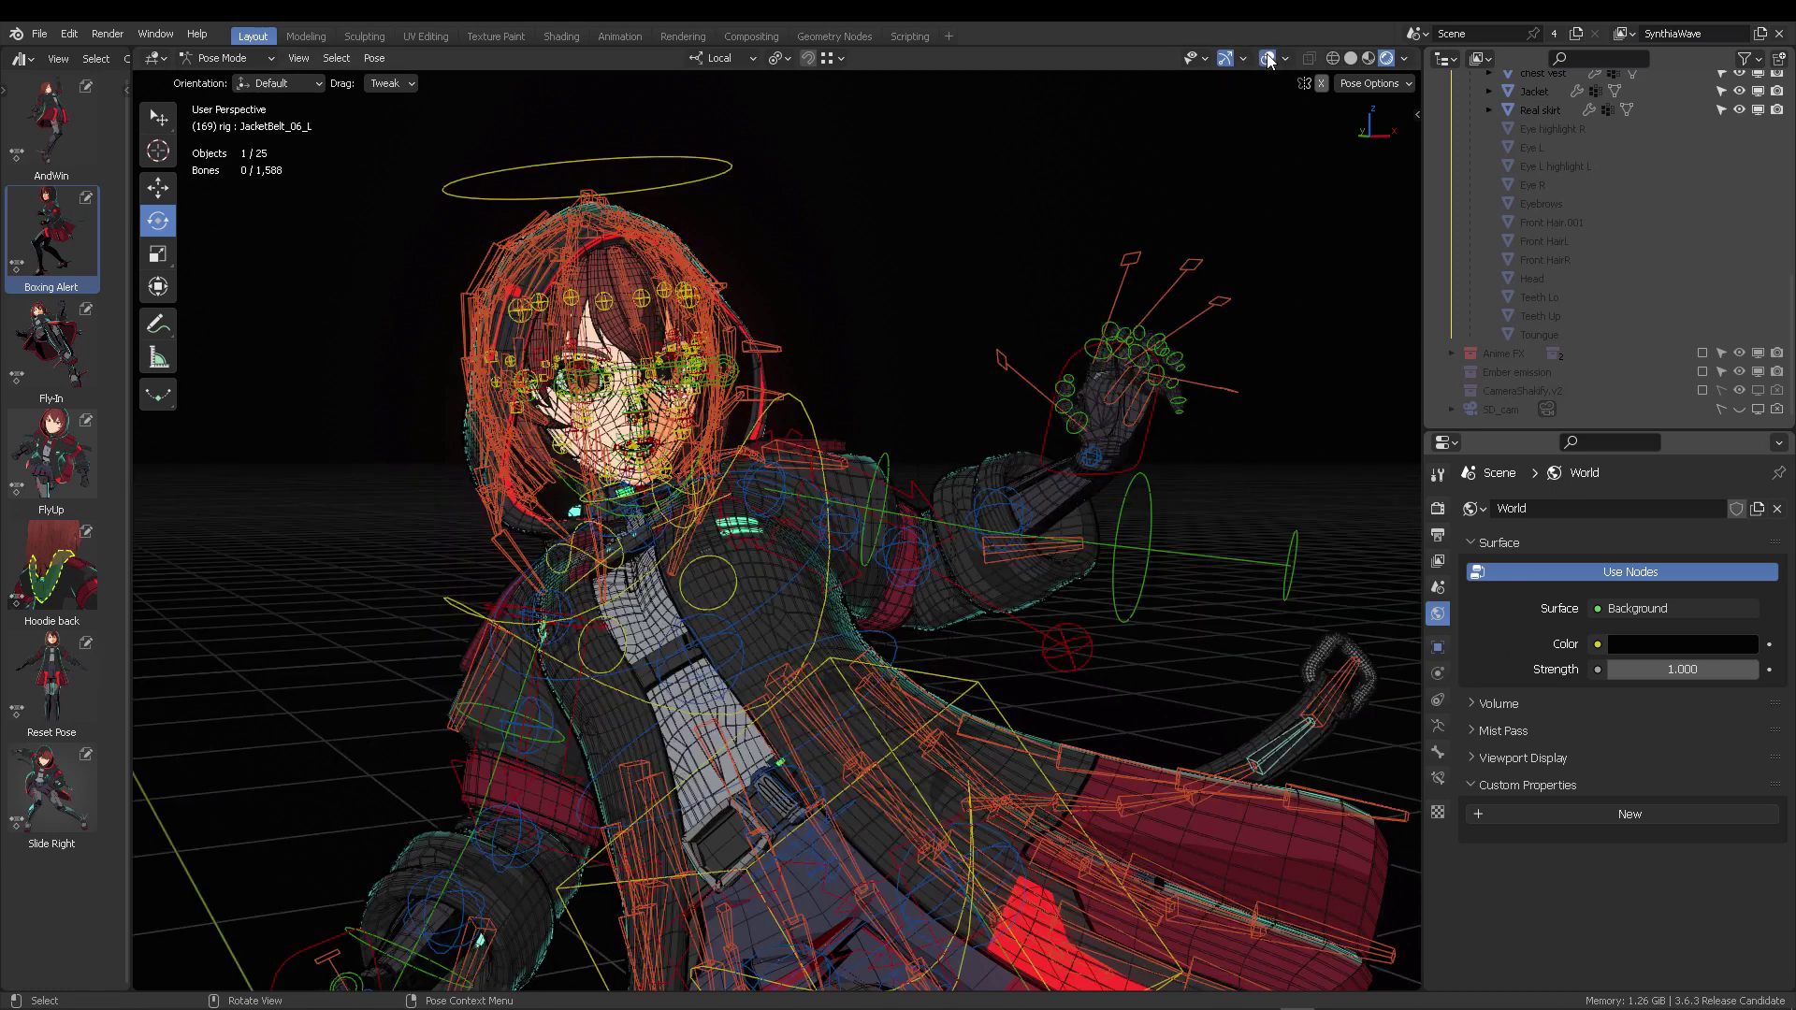
{"action": "left_click", "coordinate": [674, 161]}
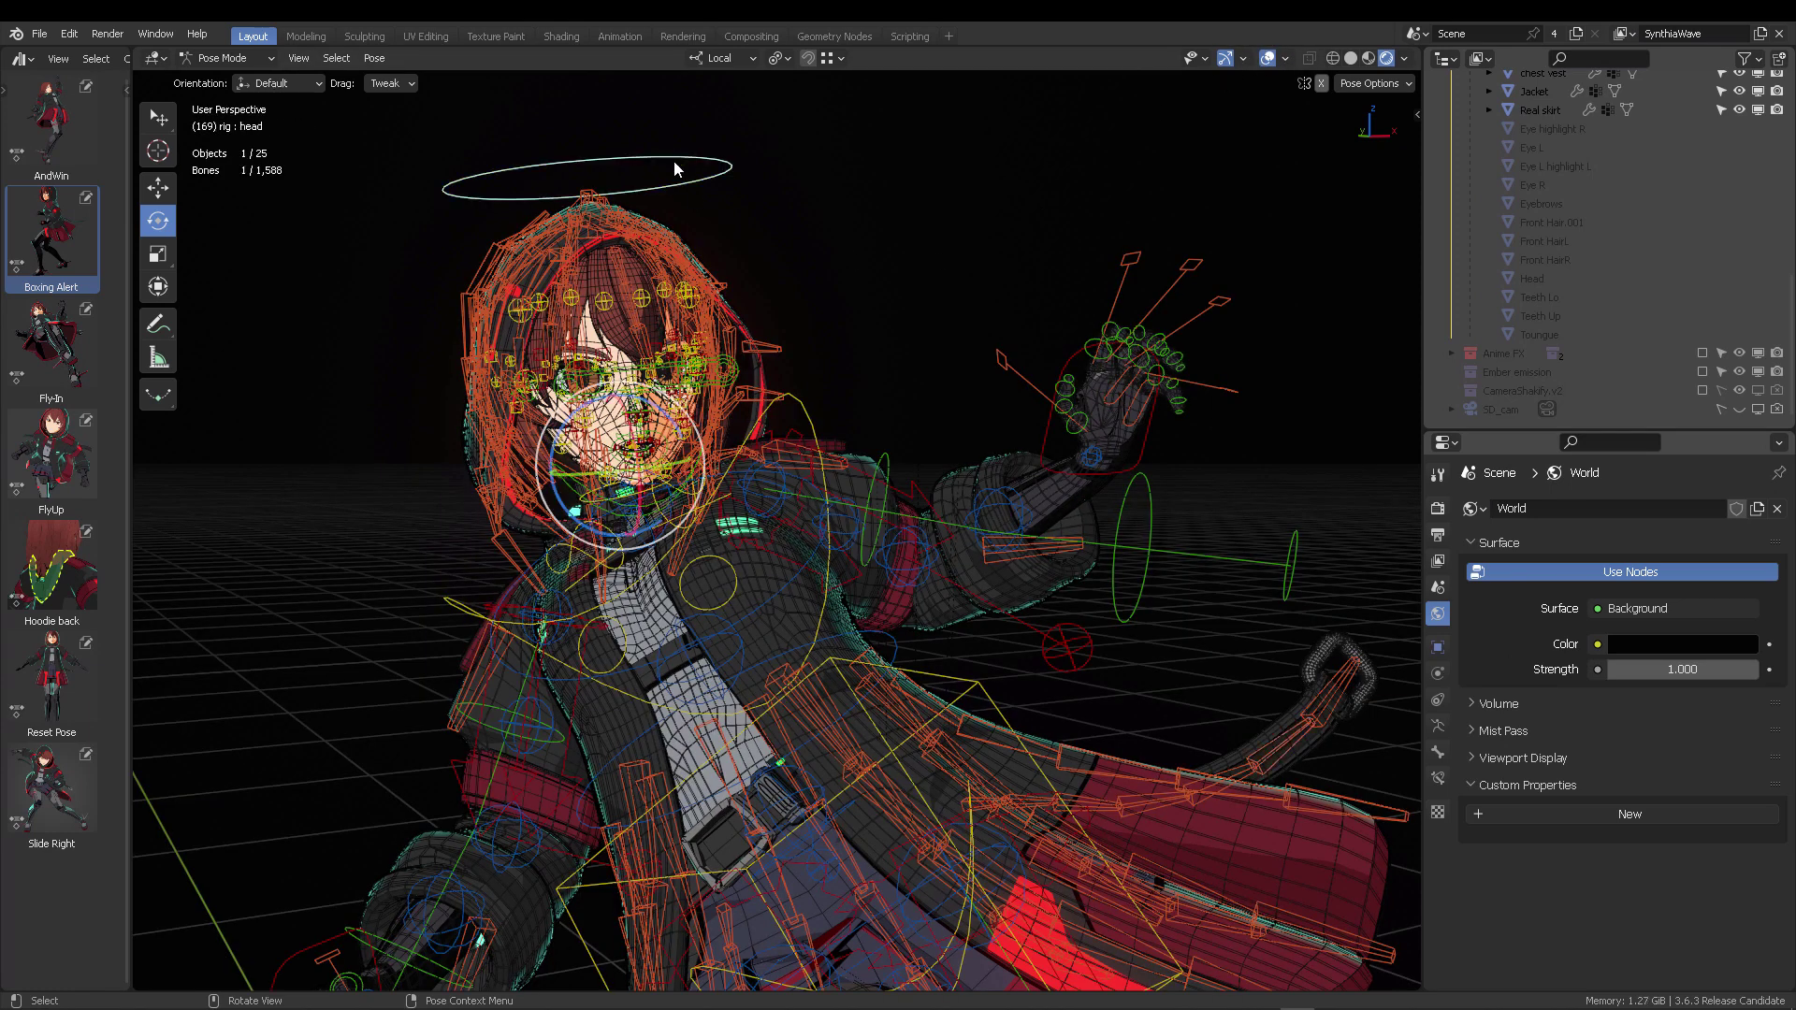
{"action": "left_click", "coordinate": [923, 277]}
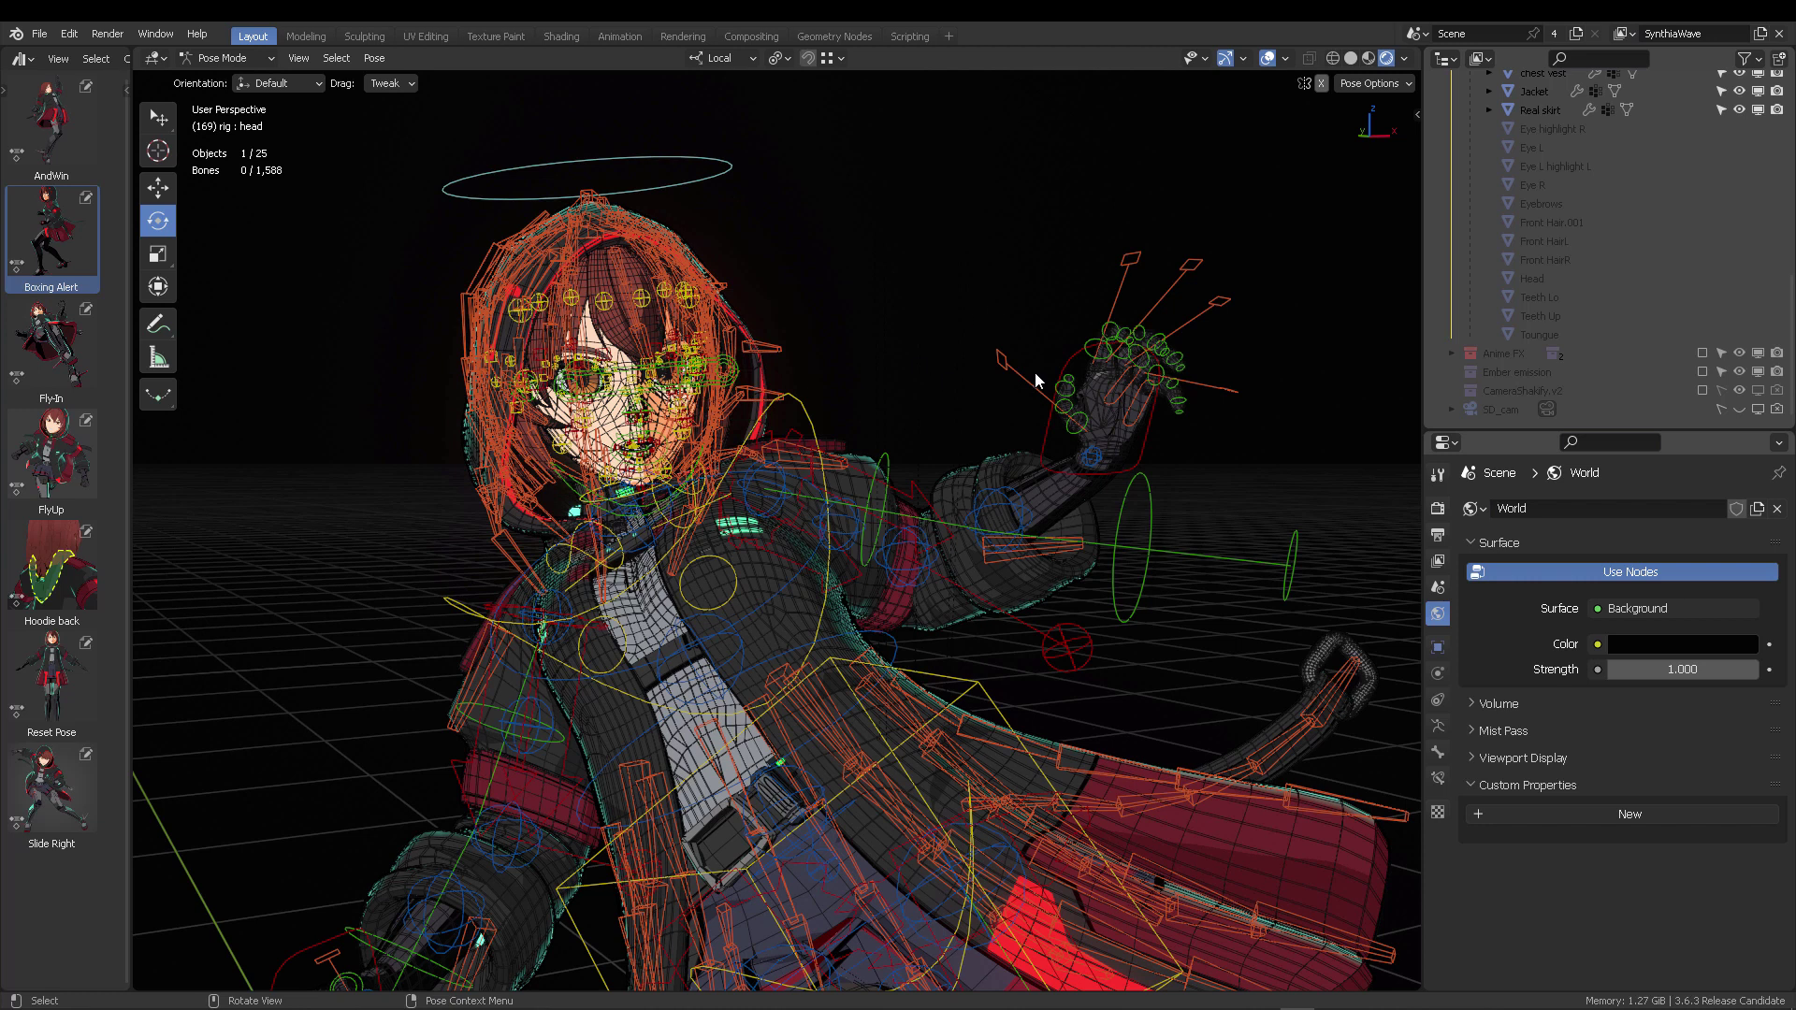